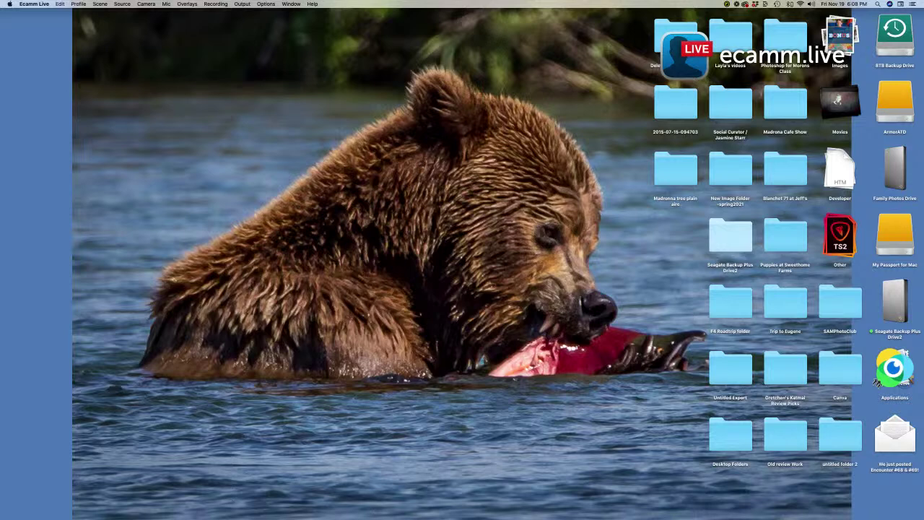
Bring Lightroom Classic forward from the Dock, showing the Beach - Sea life photo grid
{"action": "mouse_move", "coordinate": [558, 508]}
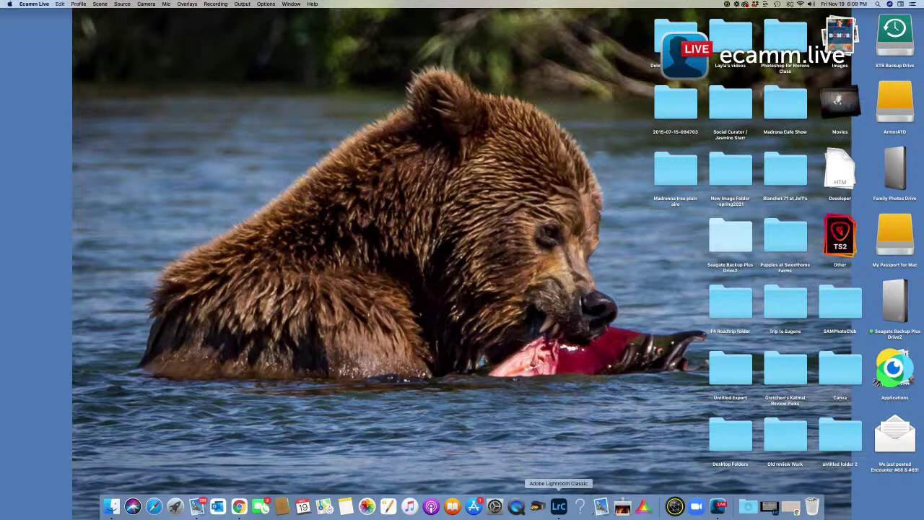
{"action": "left_click", "coordinate": [558, 506]}
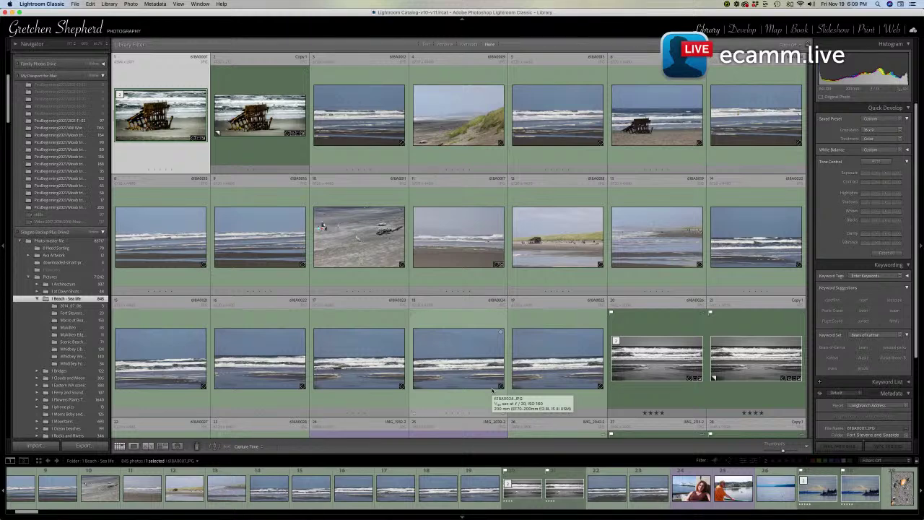
Shrink the grid thumbnails and open the sea star photo Picture 085-2.jpg in Loupe view
{"action": "scroll", "coordinate": [493, 390], "scroll_direction": "down", "scroll_amount": 1}
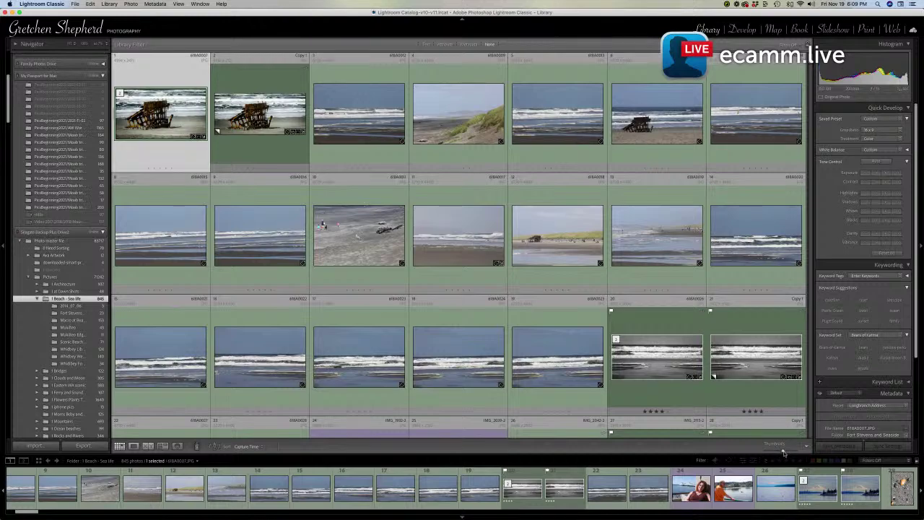
{"action": "left_click_drag", "start_coordinate": [781, 452], "coordinate": [767, 452]}
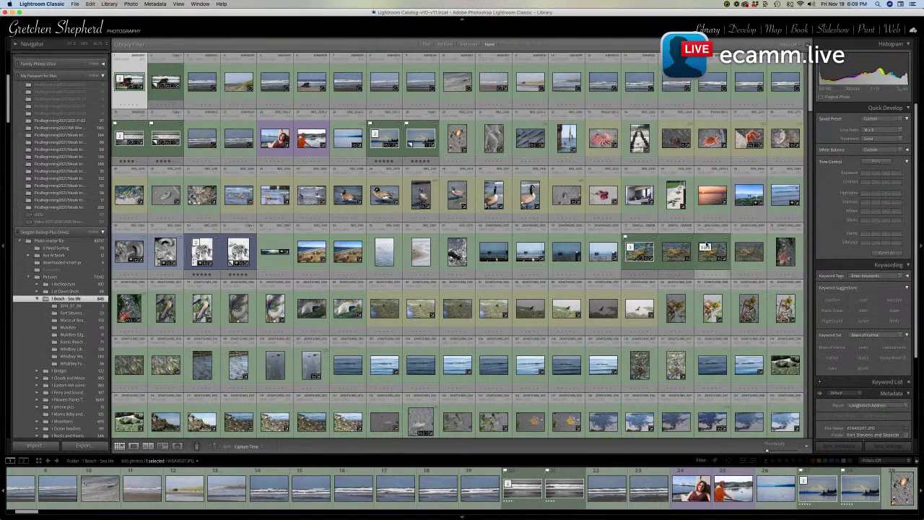
{"action": "double_click", "coordinate": [606, 147]}
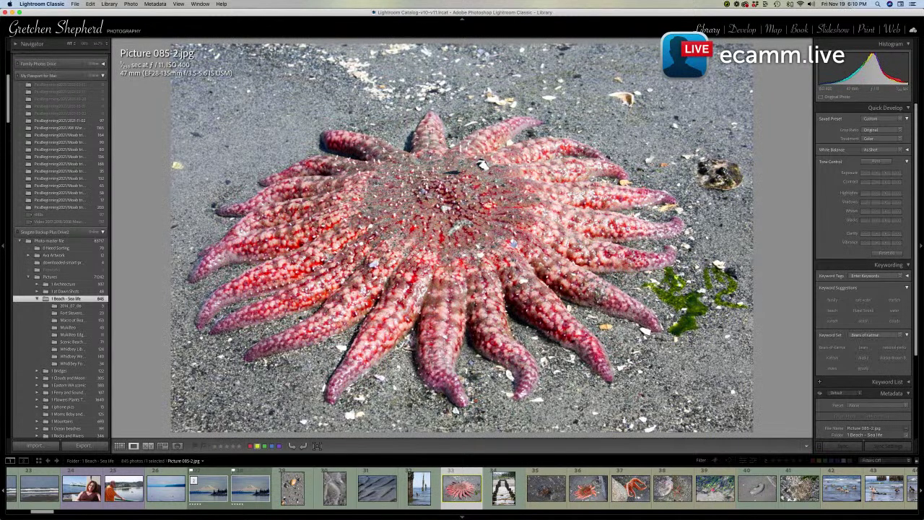
Compare Picture 087-2.jpg and IMG_2274.JPG, then return to Picture 085-2.jpg
{"action": "left_click", "coordinate": [583, 493]}
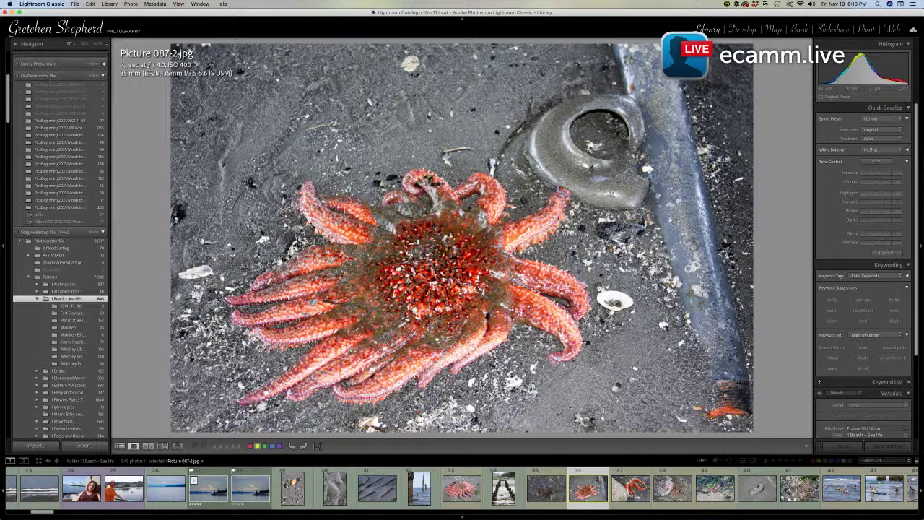
{"action": "left_click", "coordinate": [632, 485]}
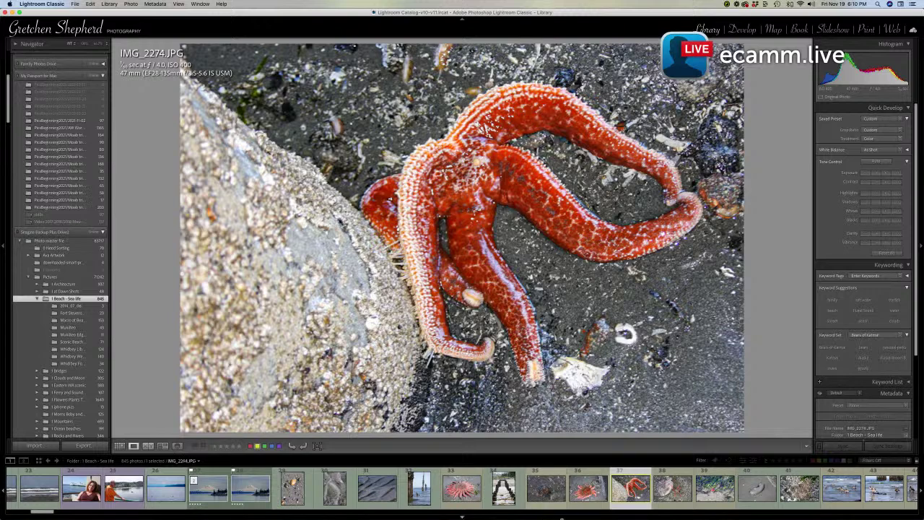
{"action": "left_click", "coordinate": [459, 491]}
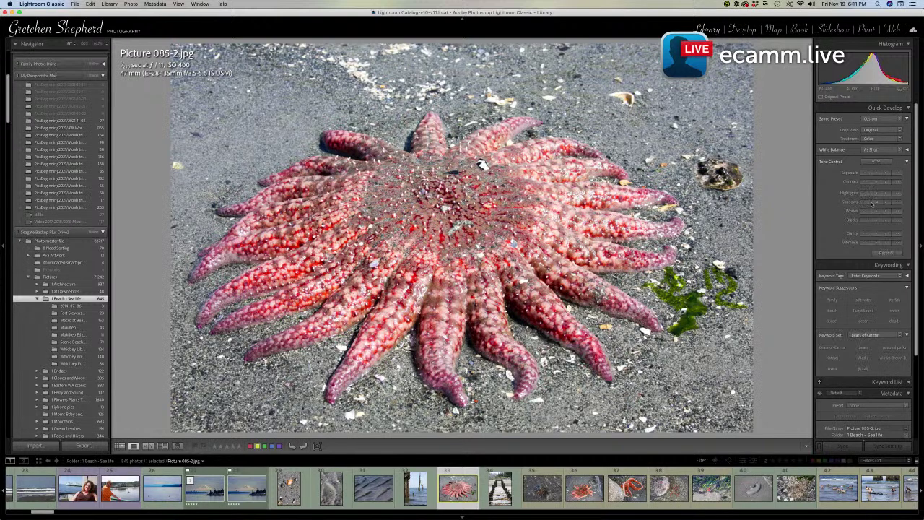
Open Picture 085-2.jpg in the Develop module for editing
{"action": "scroll", "coordinate": [872, 204], "scroll_direction": "down", "scroll_amount": 2}
{"action": "scroll", "coordinate": [871, 204], "scroll_direction": "down", "scroll_amount": 4}
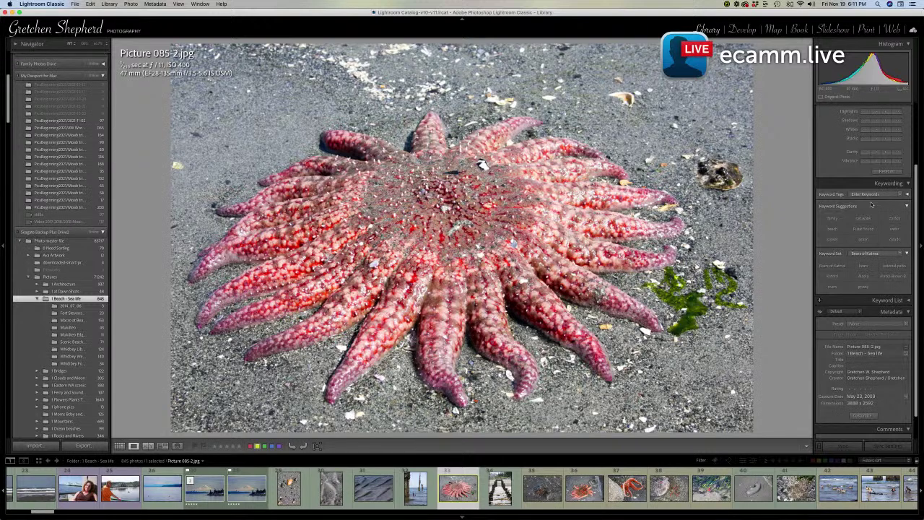
{"action": "scroll", "coordinate": [871, 204], "scroll_direction": "up", "scroll_amount": 6}
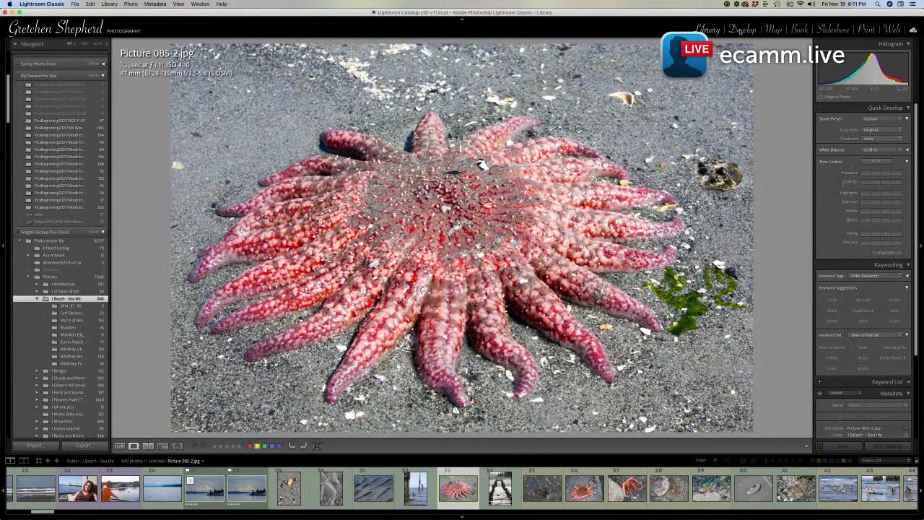
{"action": "left_click", "coordinate": [741, 30]}
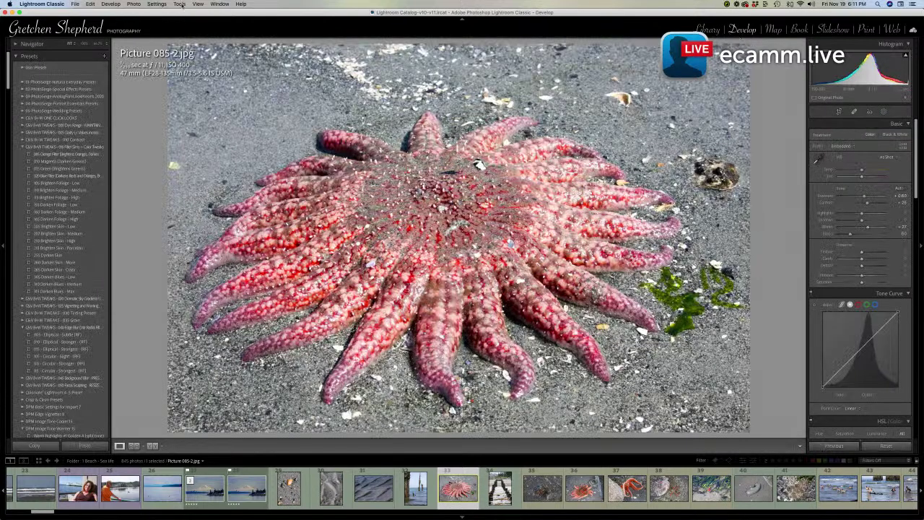
In full screen, lower the sea star photo's Highlights to −92 and bring up the new mask types
{"action": "left_click", "coordinate": [23, 12]}
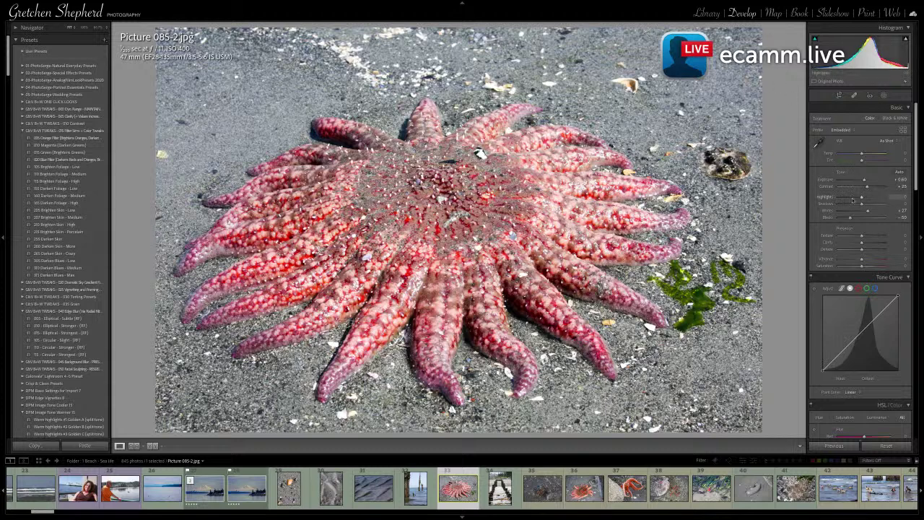
{"action": "mouse_move", "coordinate": [861, 198]}
{"action": "left_mouse_down"}
{"action": "mouse_move", "coordinate": [838, 198]}
{"action": "mouse_move", "coordinate": [871, 207]}
{"action": "mouse_move", "coordinate": [861, 181]}
{"action": "left_mouse_up"}
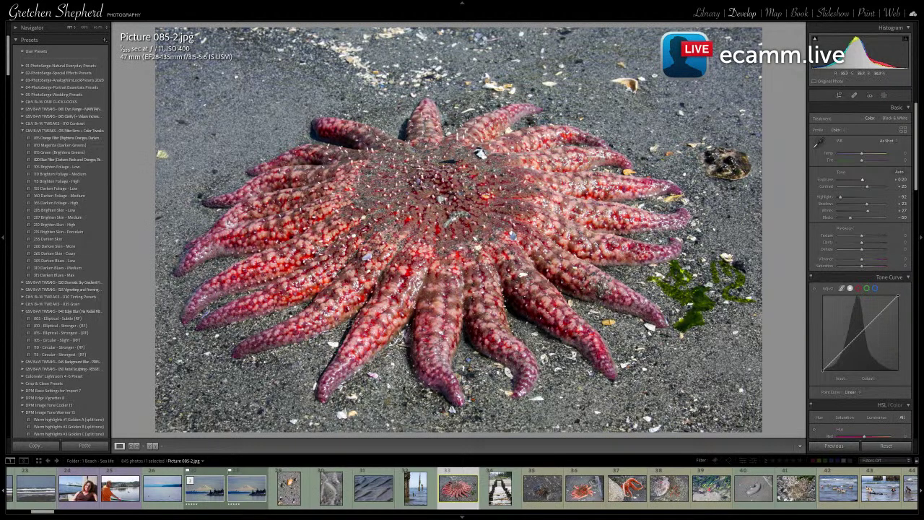
{"action": "left_click", "coordinate": [884, 97]}
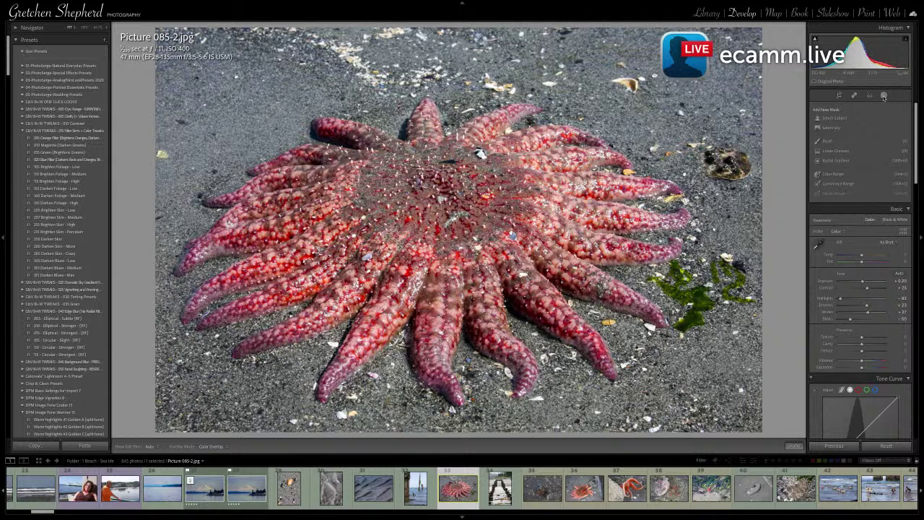
Mask the sea star with Select Subject, show the red overlay, and bring up the Subtract options
{"action": "left_click", "coordinate": [836, 118]}
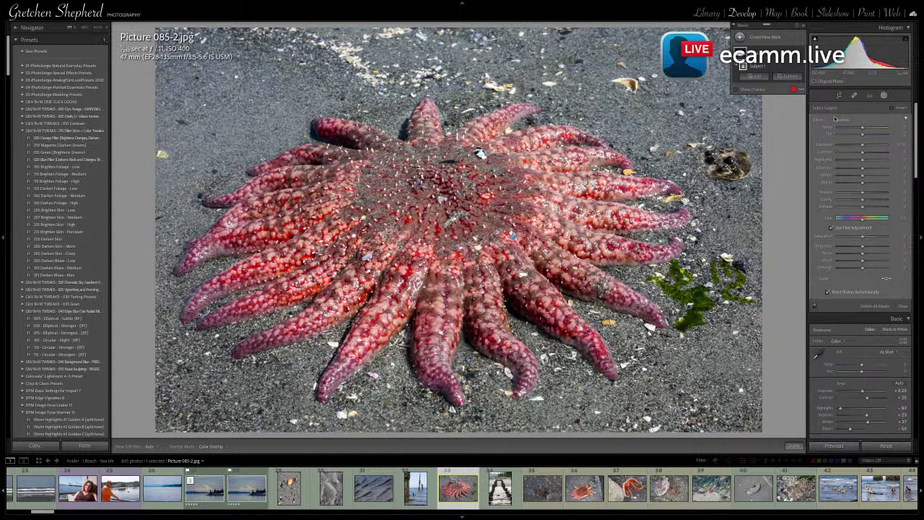
{"action": "left_click", "coordinate": [735, 90]}
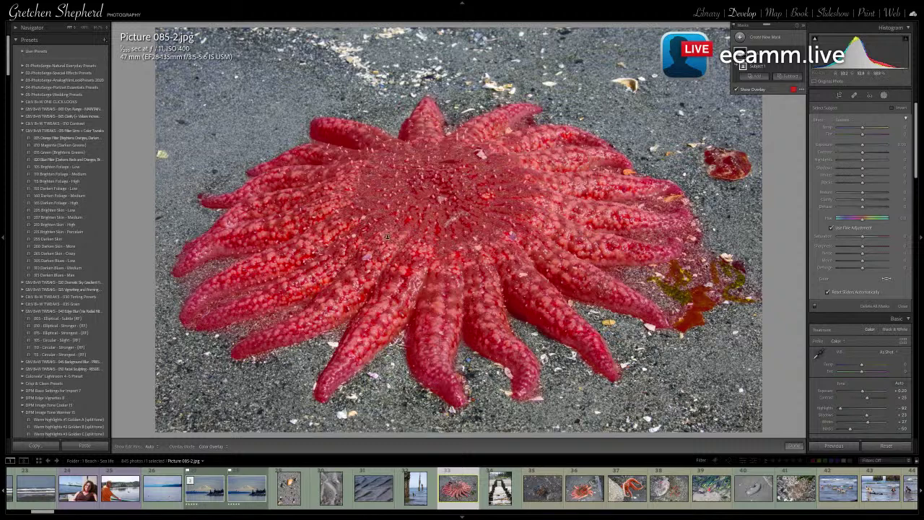
{"action": "left_click", "coordinate": [791, 78]}
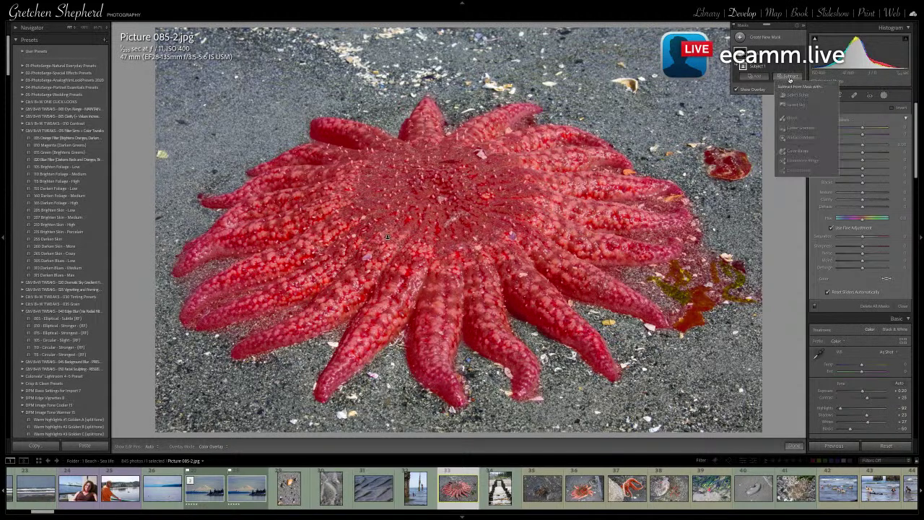
Brush the small shell out of the sea star mask, then erase the seaweed at brush size 4
{"action": "left_click", "coordinate": [791, 118]}
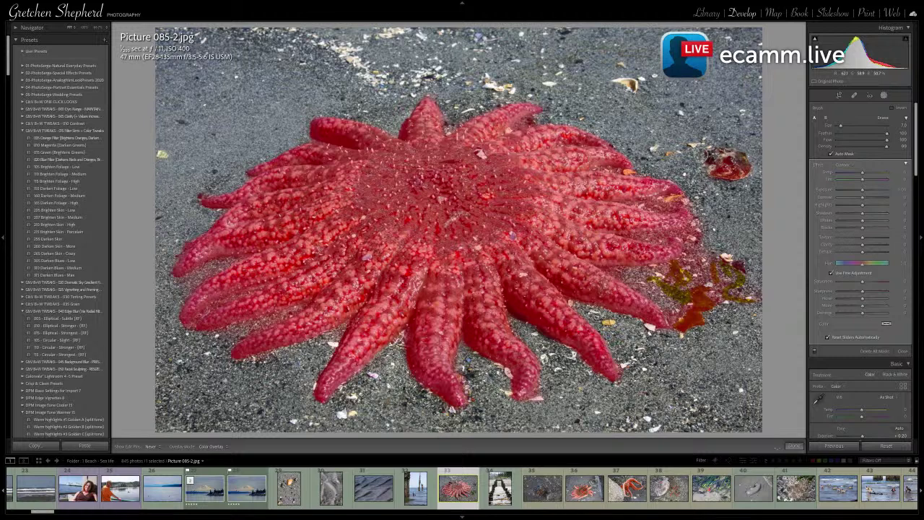
{"action": "mouse_move", "coordinate": [703, 155]}
{"action": "left_mouse_down"}
{"action": "mouse_move", "coordinate": [729, 166]}
{"action": "mouse_move", "coordinate": [722, 177]}
{"action": "mouse_move", "coordinate": [751, 170]}
{"action": "mouse_move", "coordinate": [722, 166]}
{"action": "left_mouse_up"}
{"action": "key", "text": "h"}
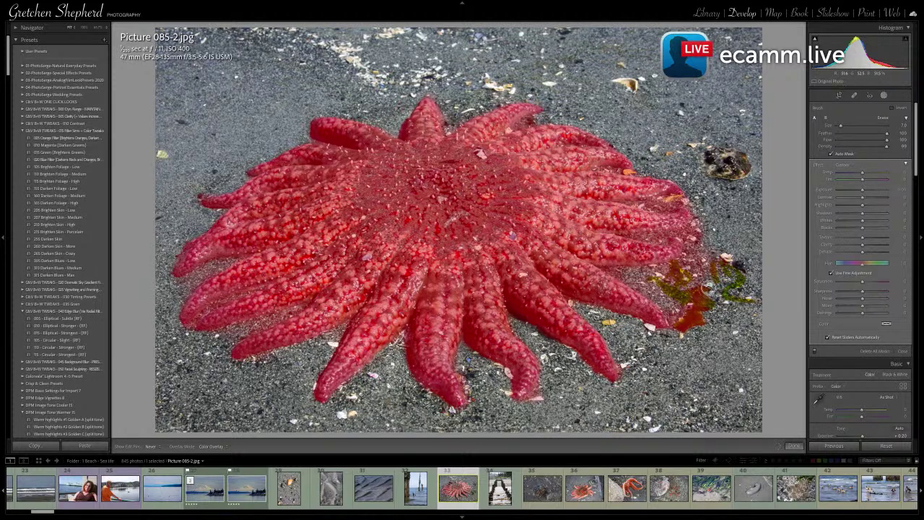
{"action": "key", "text": "h"}
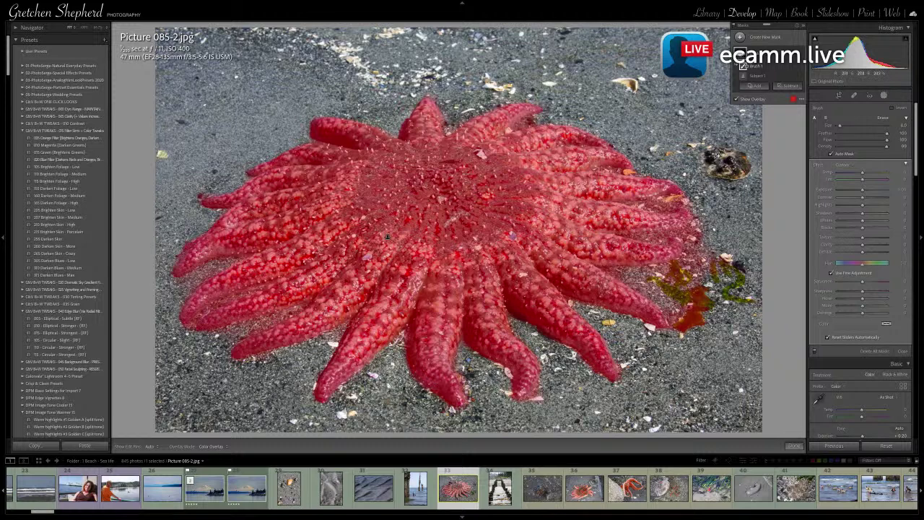
{"action": "key", "text": "h"}
{"action": "key", "text": "bracketleft"}
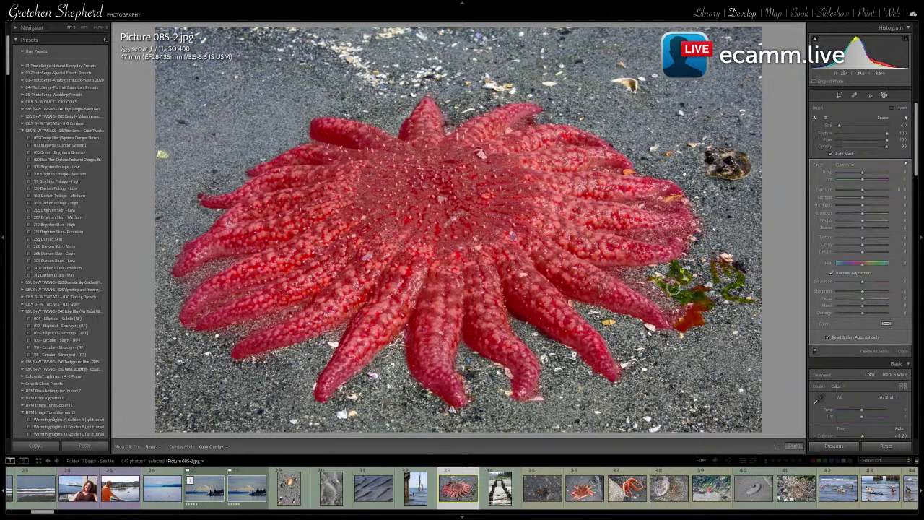
{"action": "mouse_move", "coordinate": [674, 289]}
{"action": "left_mouse_down"}
{"action": "mouse_move", "coordinate": [692, 317]}
{"action": "mouse_move", "coordinate": [679, 316]}
{"action": "mouse_move", "coordinate": [678, 326]}
{"action": "mouse_move", "coordinate": [704, 312]}
{"action": "mouse_move", "coordinate": [667, 281]}
{"action": "left_mouse_up"}
{"action": "mouse_move", "coordinate": [741, 63]}
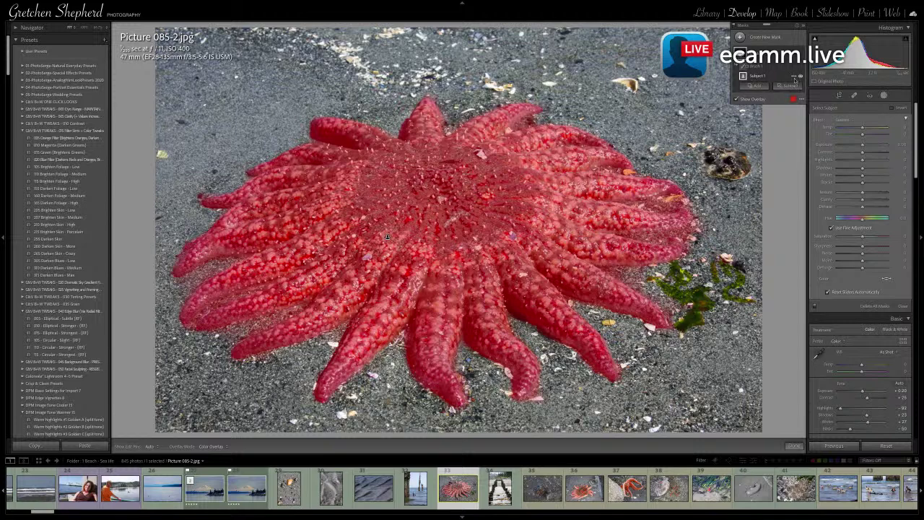
Invert Subject 1 to cover the sand and brush the dark upper-right rock into the mask
{"action": "left_click", "coordinate": [794, 76]}
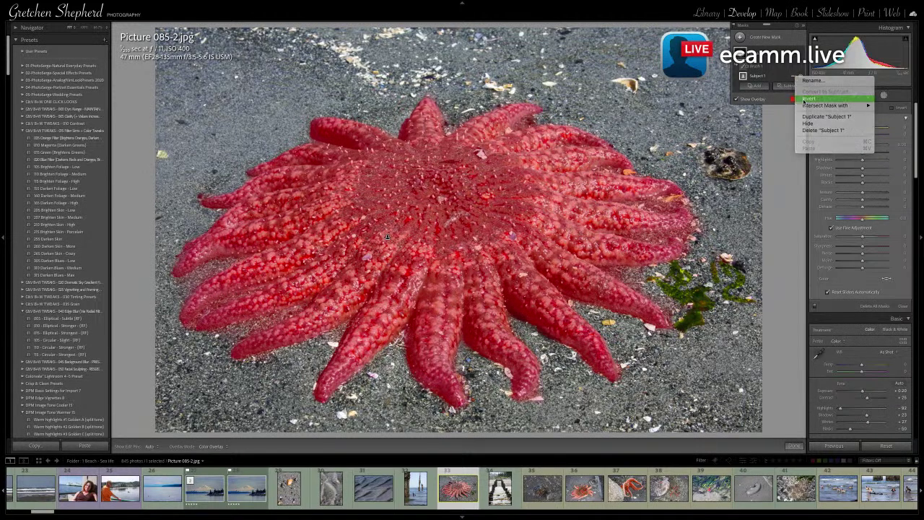
{"action": "left_click", "coordinate": [803, 98]}
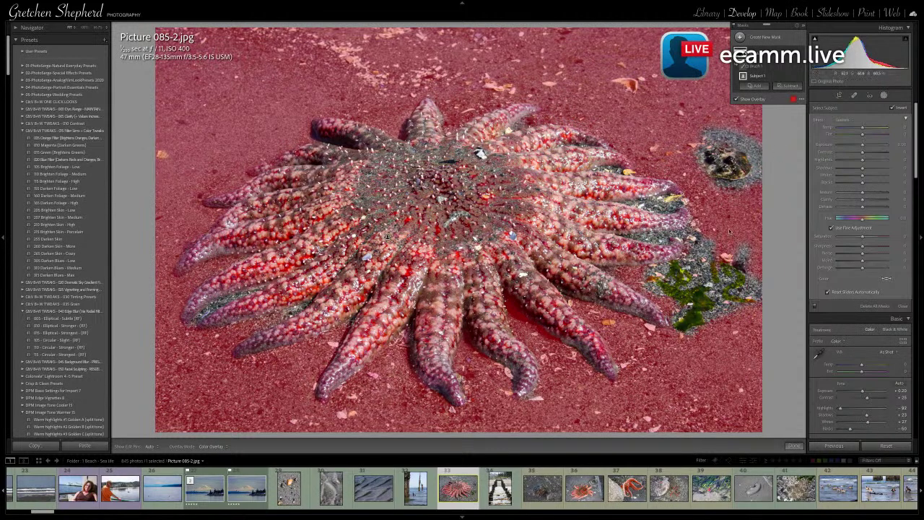
{"action": "left_click", "coordinate": [754, 86]}
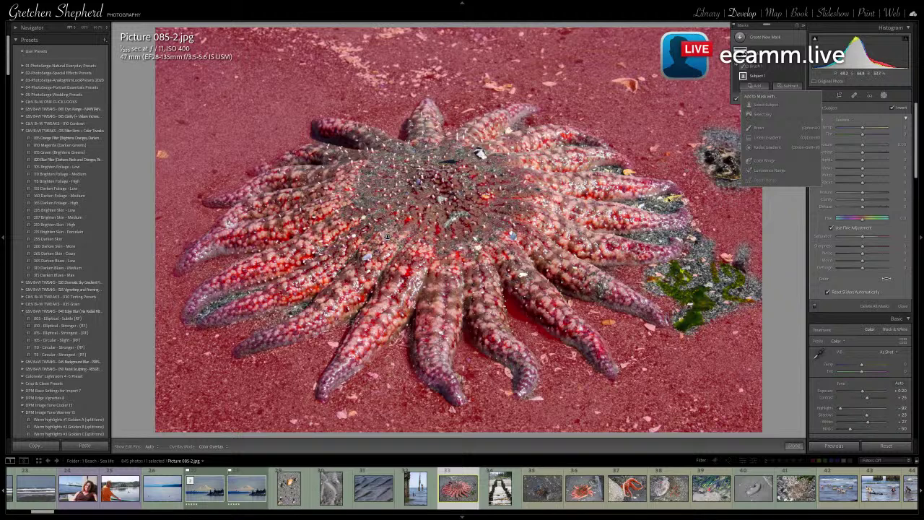
{"action": "left_click", "coordinate": [758, 128]}
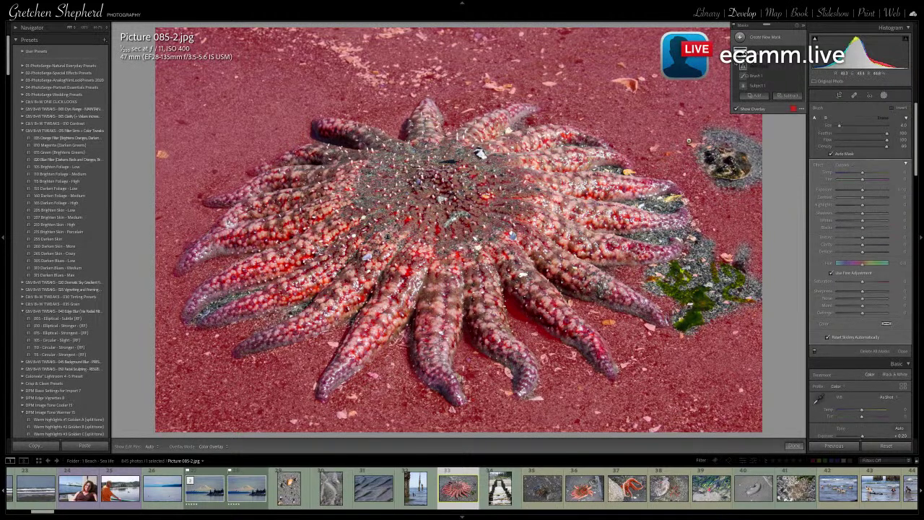
{"action": "mouse_move", "coordinate": [689, 141]}
{"action": "left_mouse_down"}
{"action": "mouse_move", "coordinate": [747, 137]}
{"action": "mouse_move", "coordinate": [714, 131]}
{"action": "mouse_move", "coordinate": [763, 150]}
{"action": "mouse_move", "coordinate": [730, 154]}
{"action": "mouse_move", "coordinate": [737, 160]}
{"action": "mouse_move", "coordinate": [726, 169]}
{"action": "mouse_move", "coordinate": [711, 171]}
{"action": "mouse_move", "coordinate": [741, 157]}
{"action": "mouse_move", "coordinate": [734, 238]}
{"action": "mouse_move", "coordinate": [733, 229]}
{"action": "mouse_move", "coordinate": [746, 308]}
{"action": "mouse_move", "coordinate": [737, 230]}
{"action": "mouse_move", "coordinate": [691, 328]}
{"action": "mouse_move", "coordinate": [706, 308]}
{"action": "mouse_move", "coordinate": [688, 311]}
{"action": "mouse_move", "coordinate": [707, 296]}
{"action": "mouse_move", "coordinate": [641, 273]}
{"action": "mouse_move", "coordinate": [675, 271]}
{"action": "left_mouse_up"}
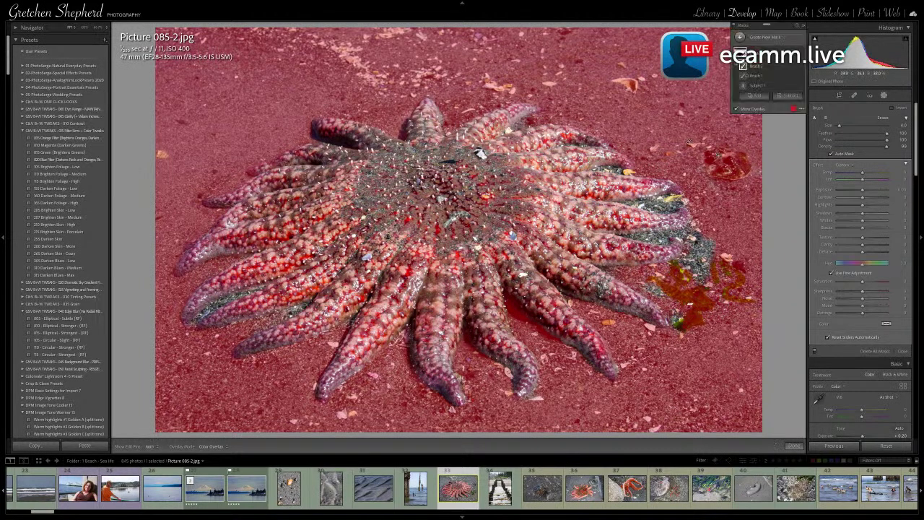
Add the seaweed patch on the right arm as Brush 2 and check the red overlay
{"action": "key", "text": "h"}
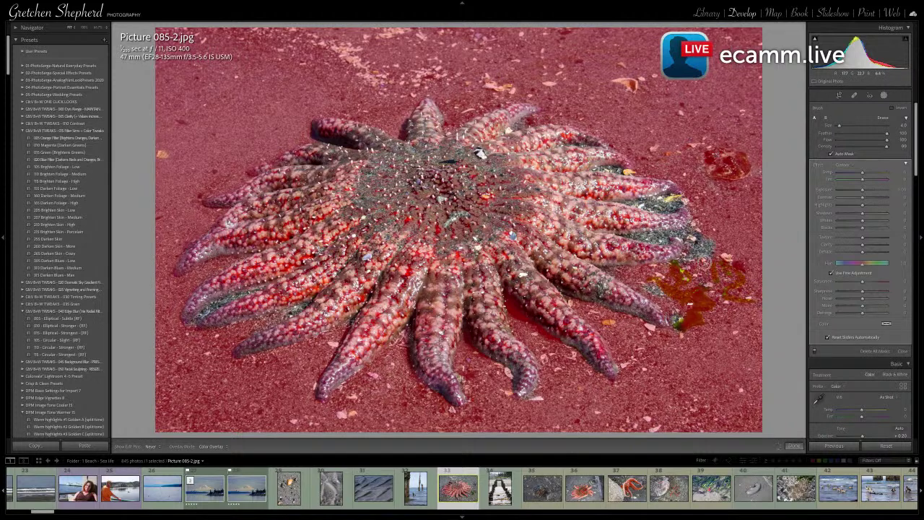
{"action": "mouse_move", "coordinate": [694, 240]}
{"action": "left_mouse_down"}
{"action": "mouse_move", "coordinate": [636, 234]}
{"action": "mouse_move", "coordinate": [690, 234]}
{"action": "mouse_move", "coordinate": [709, 212]}
{"action": "mouse_move", "coordinate": [612, 201]}
{"action": "mouse_move", "coordinate": [690, 203]}
{"action": "mouse_move", "coordinate": [677, 205]}
{"action": "left_mouse_up"}
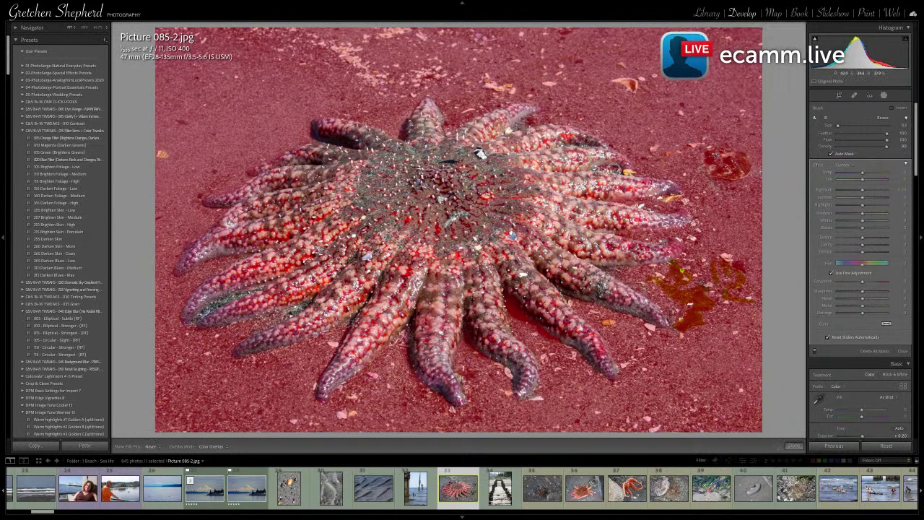
{"action": "key", "text": "h"}
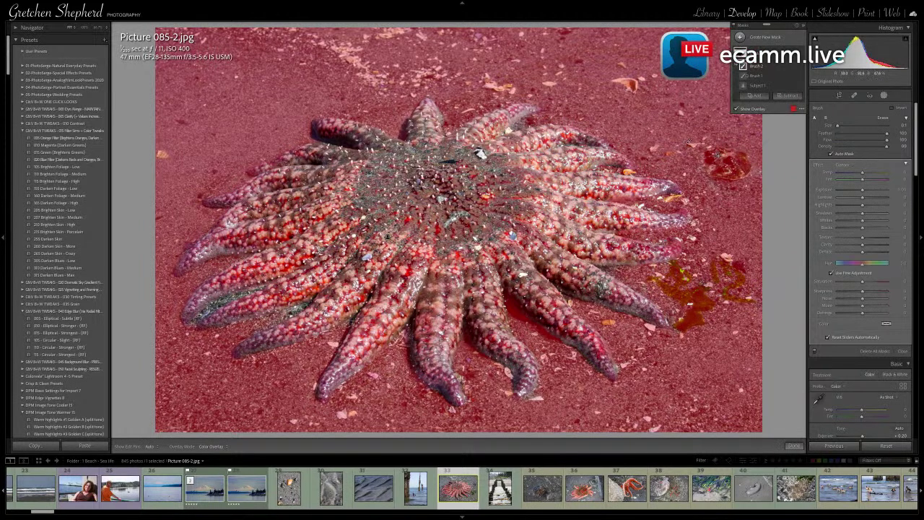
{"action": "key", "text": "h"}
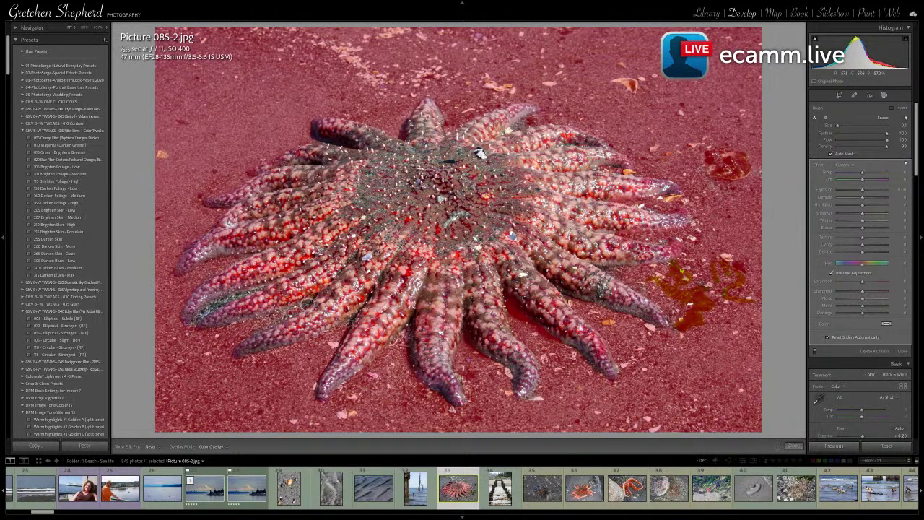
{"action": "key", "text": "h"}
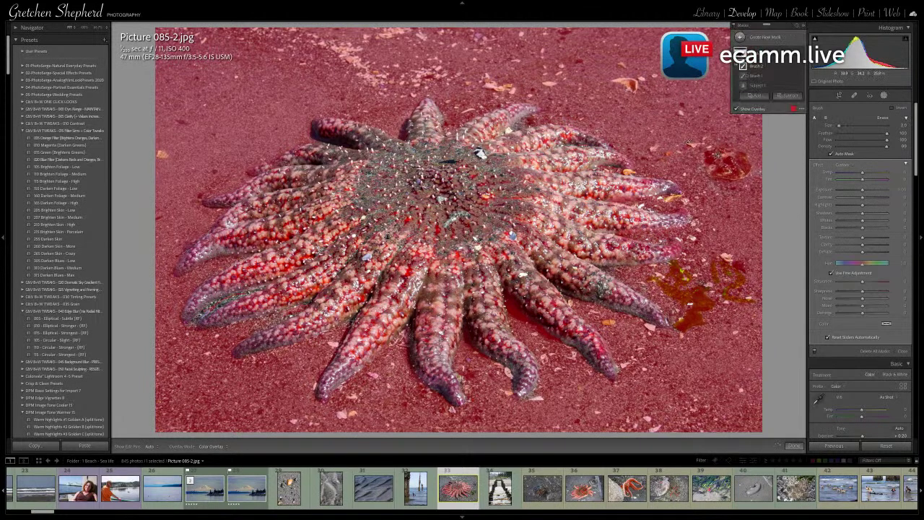
{"action": "key", "text": "h"}
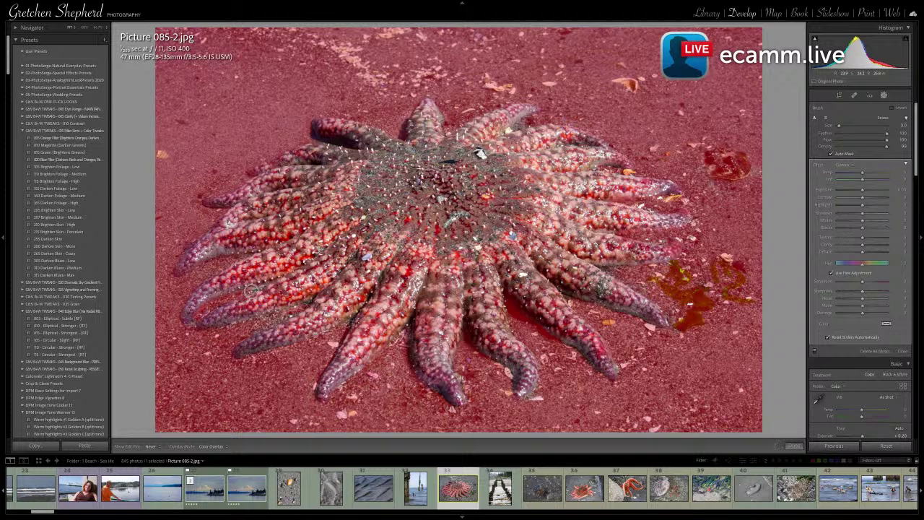
{"action": "key", "text": "h"}
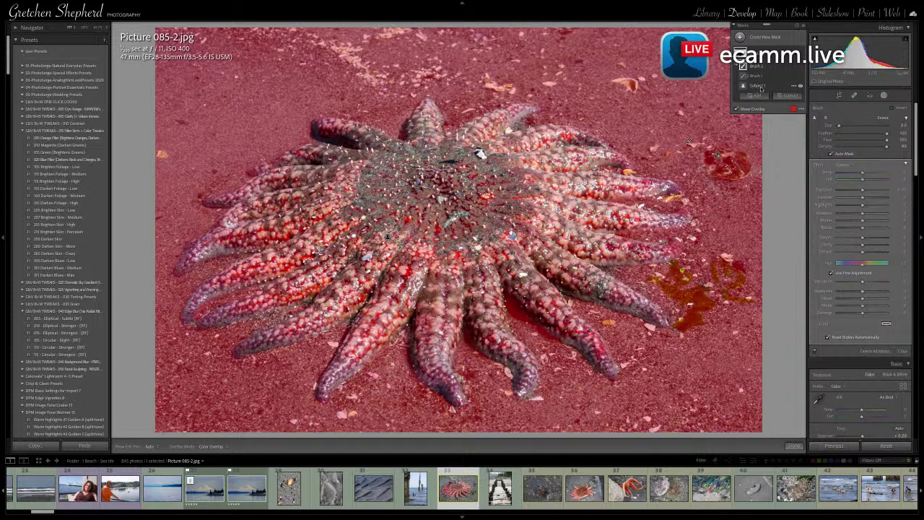
Invert Subject 1 back onto the starfish, delete Brush 2, and start a subtracting brush
{"action": "left_click", "coordinate": [793, 86]}
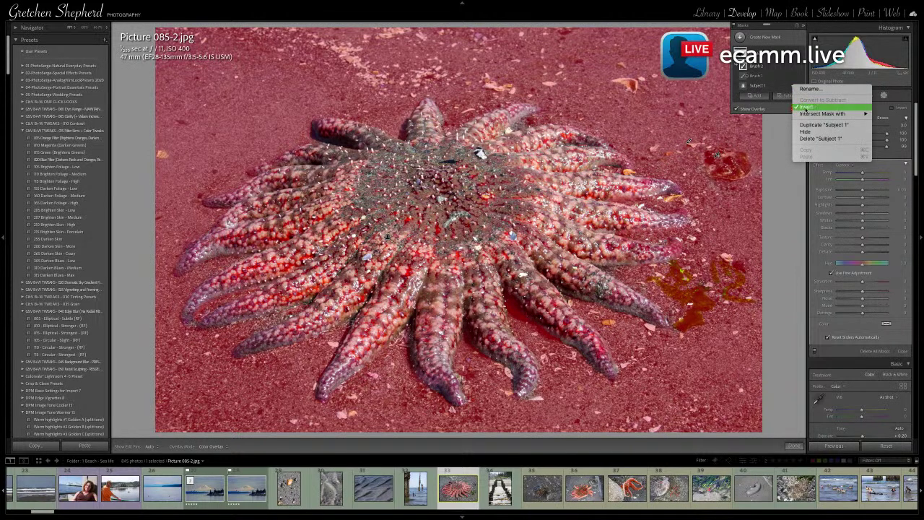
{"action": "left_click", "coordinate": [807, 107]}
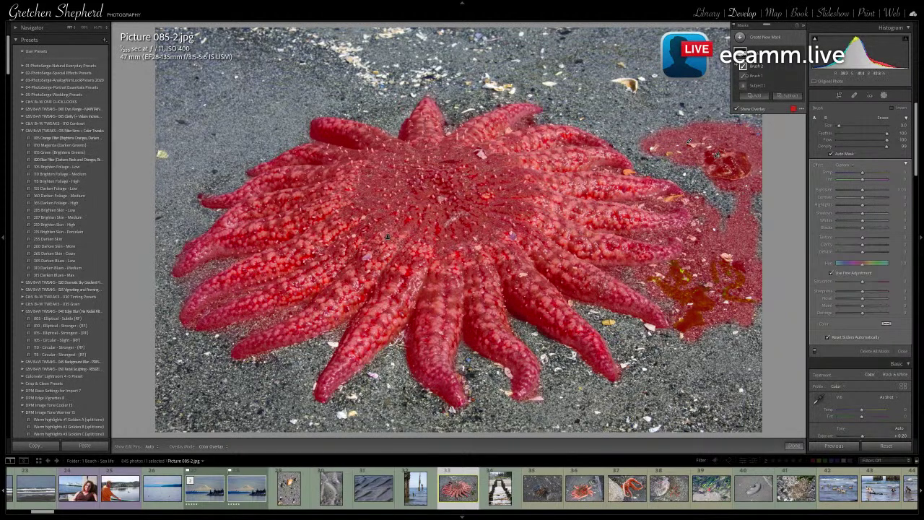
{"action": "left_click", "coordinate": [791, 95]}
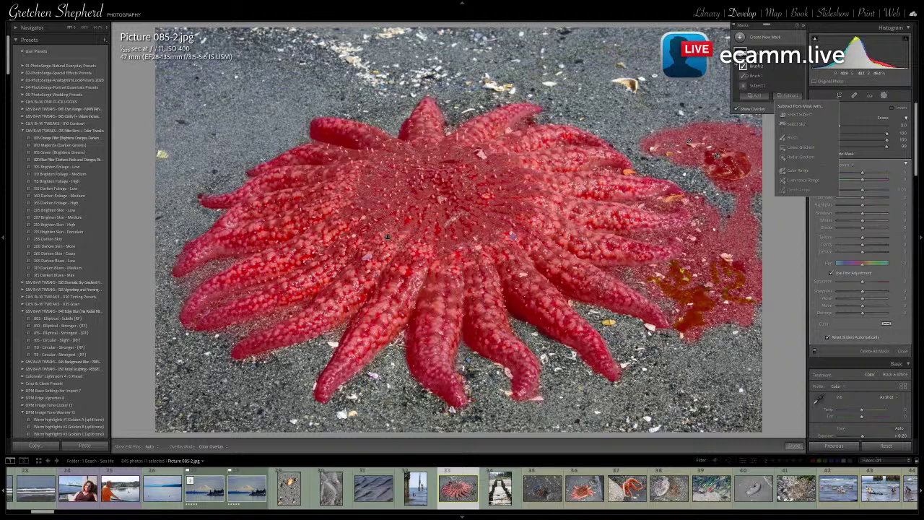
{"action": "key", "text": "k"}
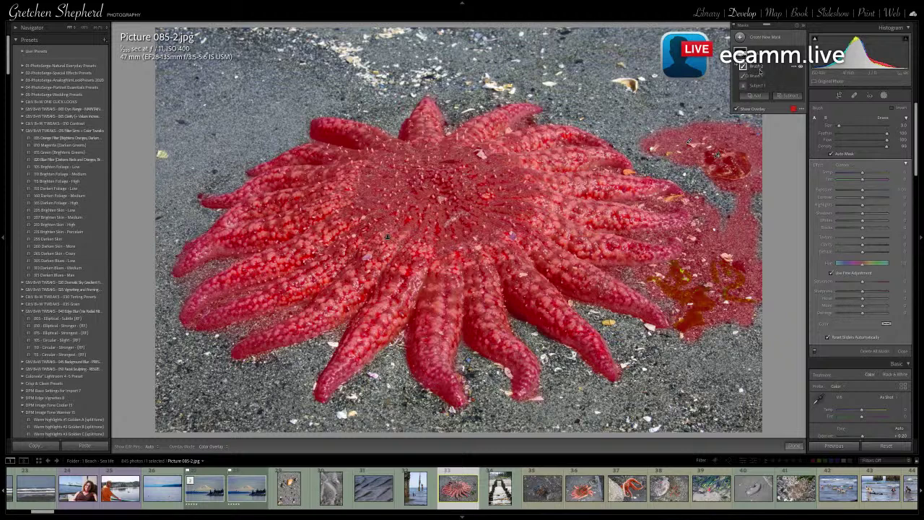
{"action": "key", "text": "Delete"}
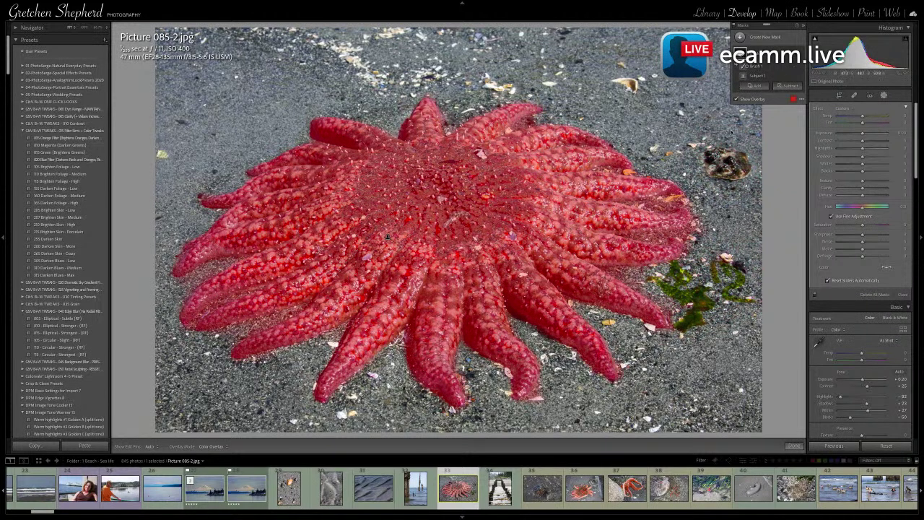
{"action": "left_click", "coordinate": [790, 86]}
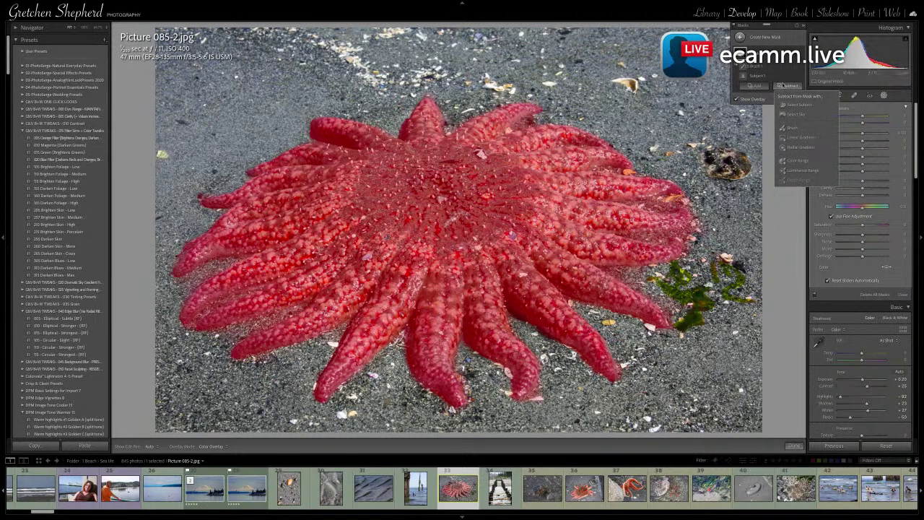
{"action": "left_click", "coordinate": [792, 127]}
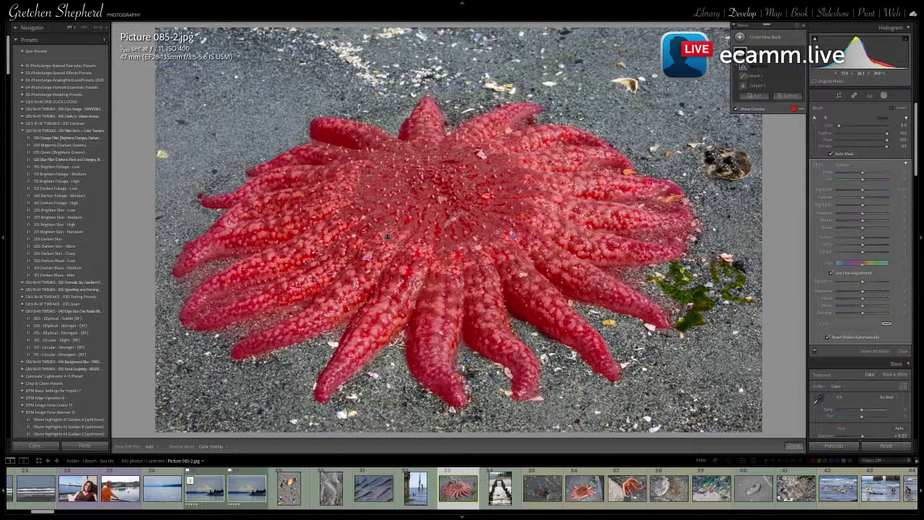
{"action": "key", "text": "h"}
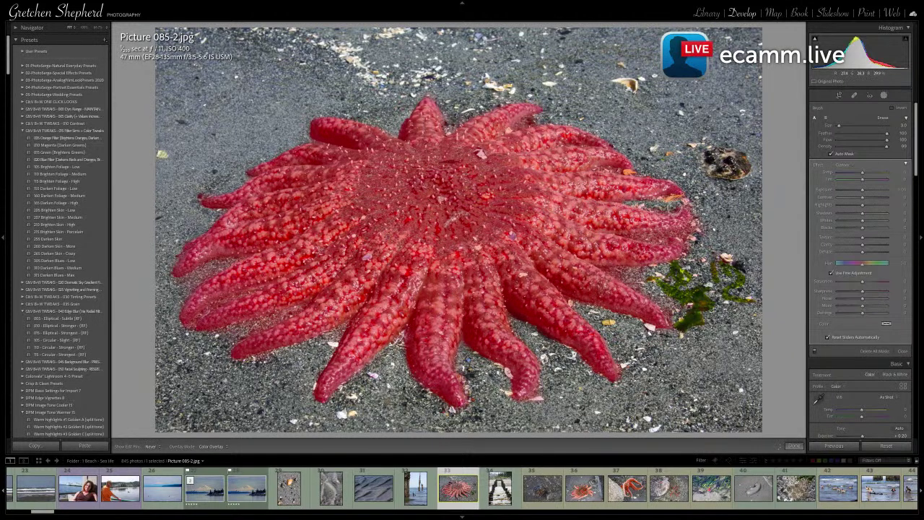
{"action": "key", "text": "h"}
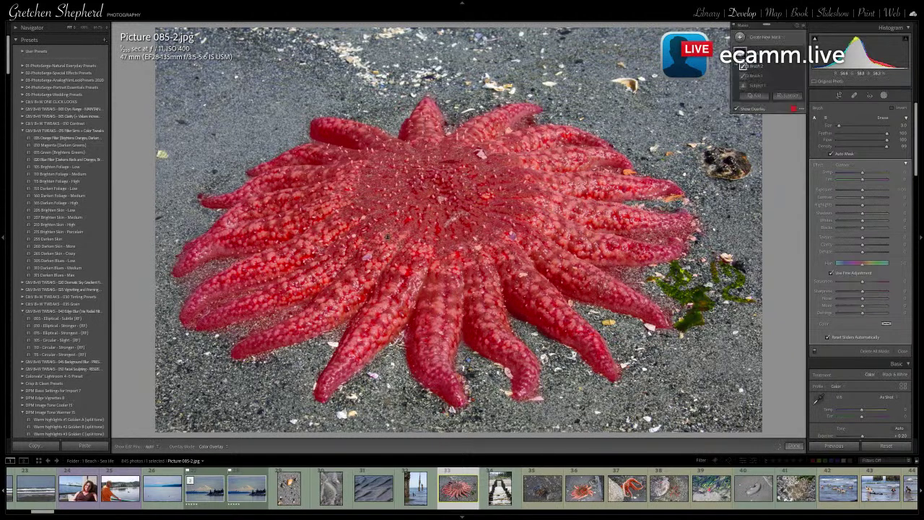
{"action": "key", "text": "h"}
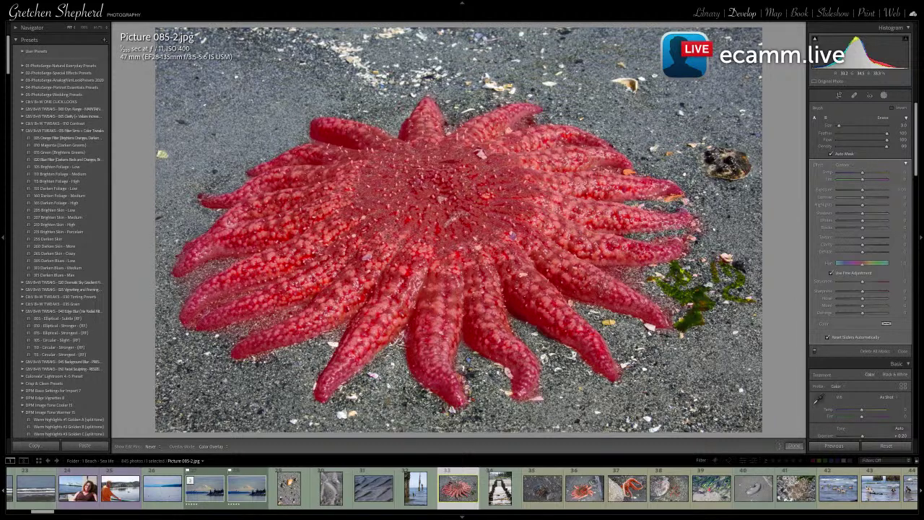
{"action": "key", "text": "h"}
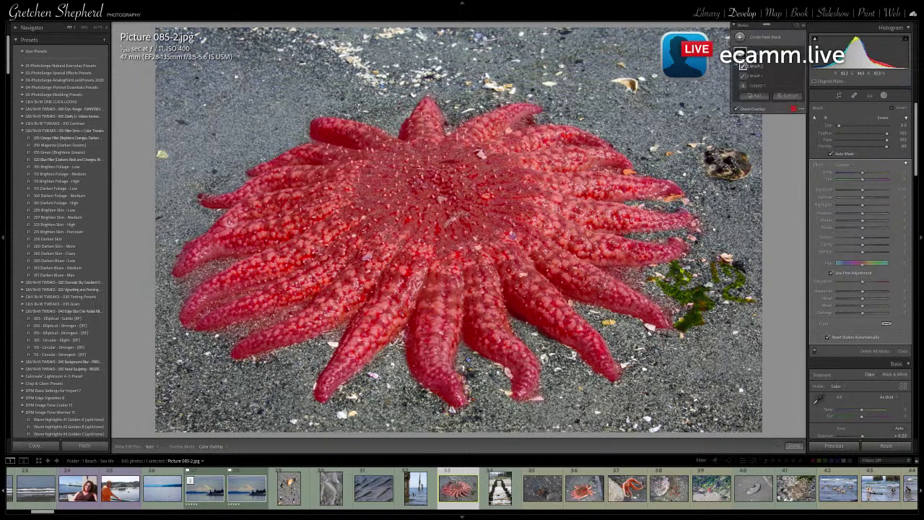
{"action": "key", "text": "h"}
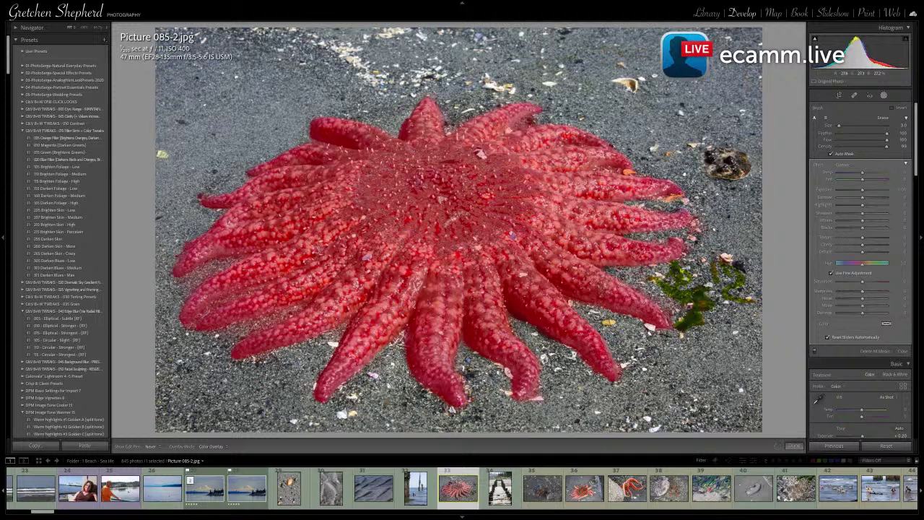
{"action": "key", "text": "h"}
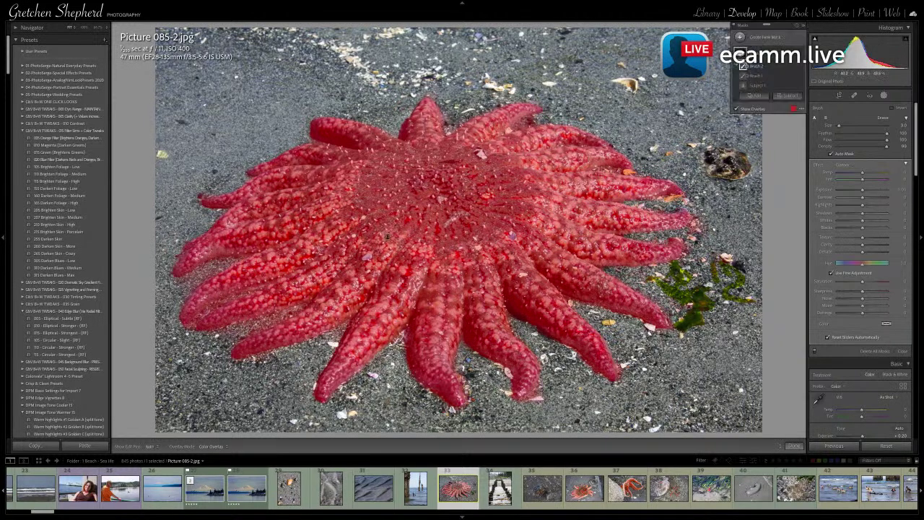
{"action": "key", "text": "h"}
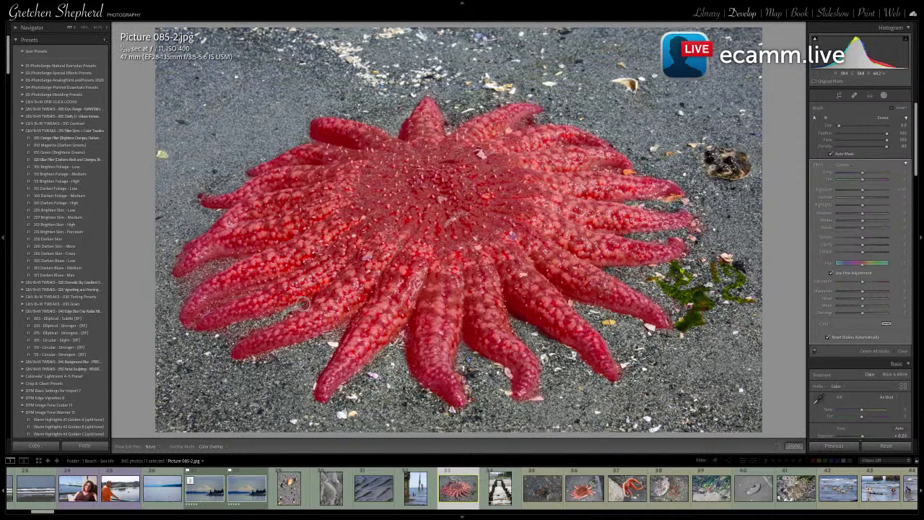
{"action": "key", "text": "h"}
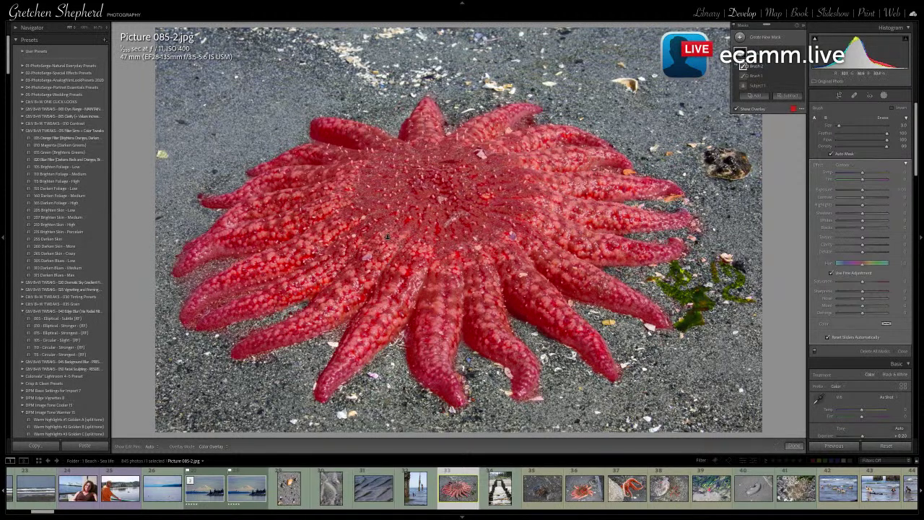
{"action": "key", "text": "h"}
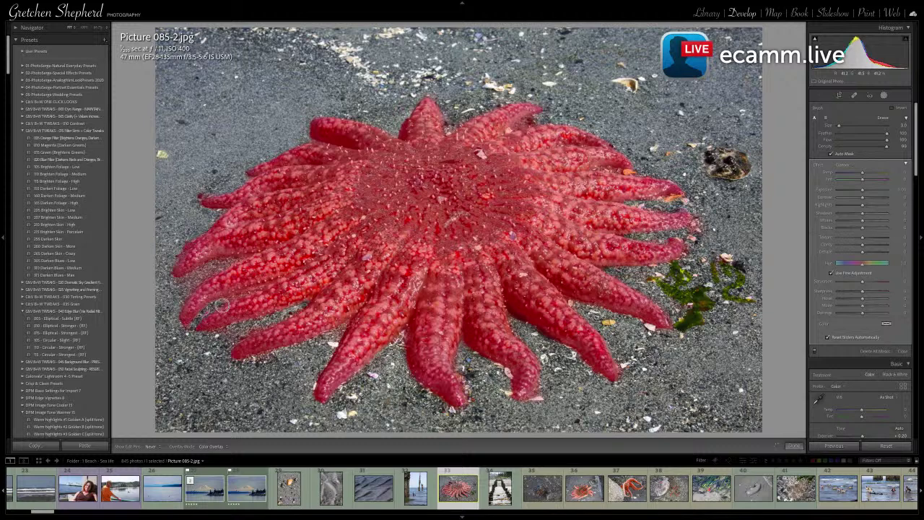
{"action": "key", "text": "h"}
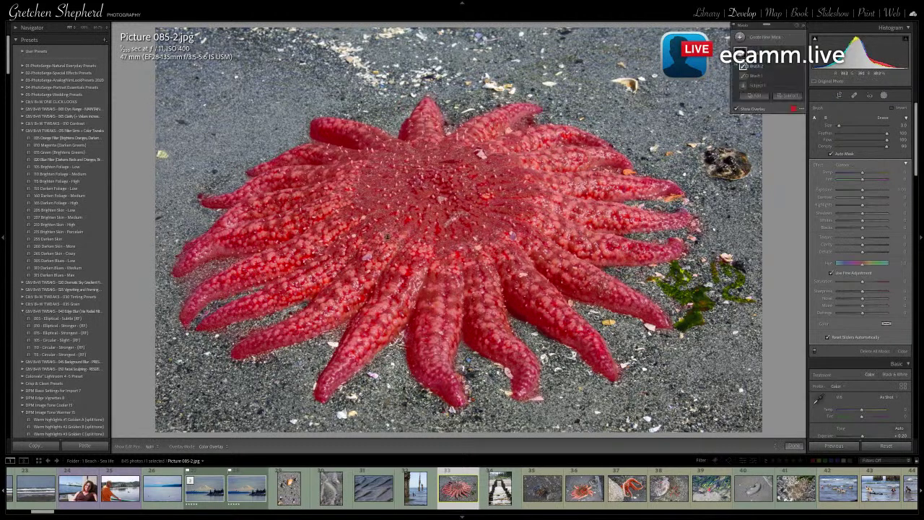
{"action": "key", "text": "h"}
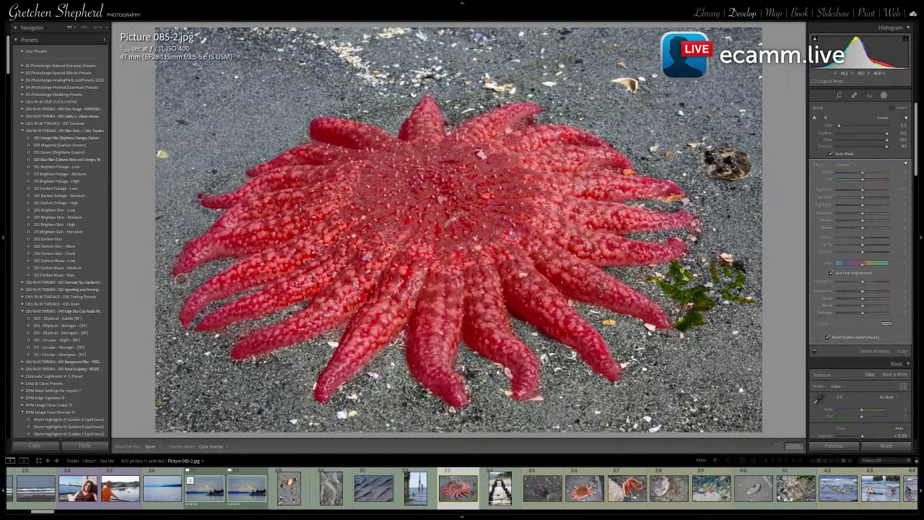
{"action": "key", "text": "h"}
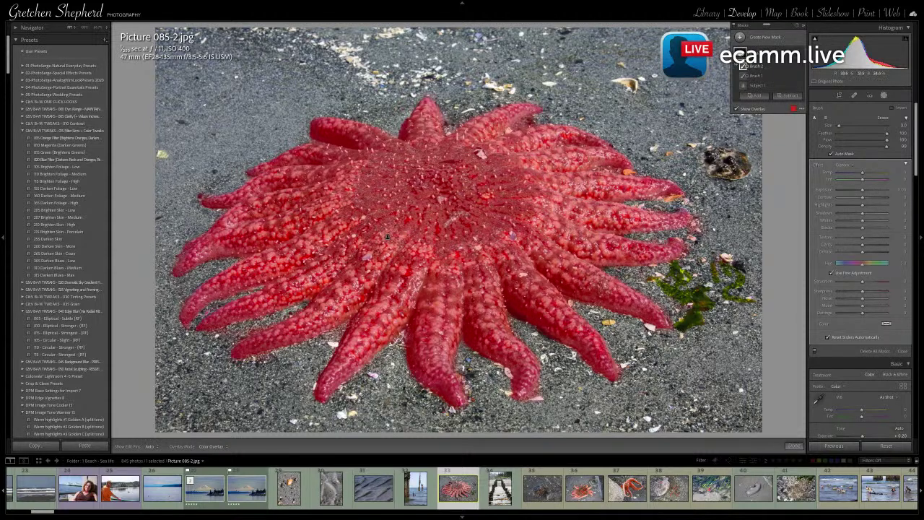
{"action": "key", "text": "h"}
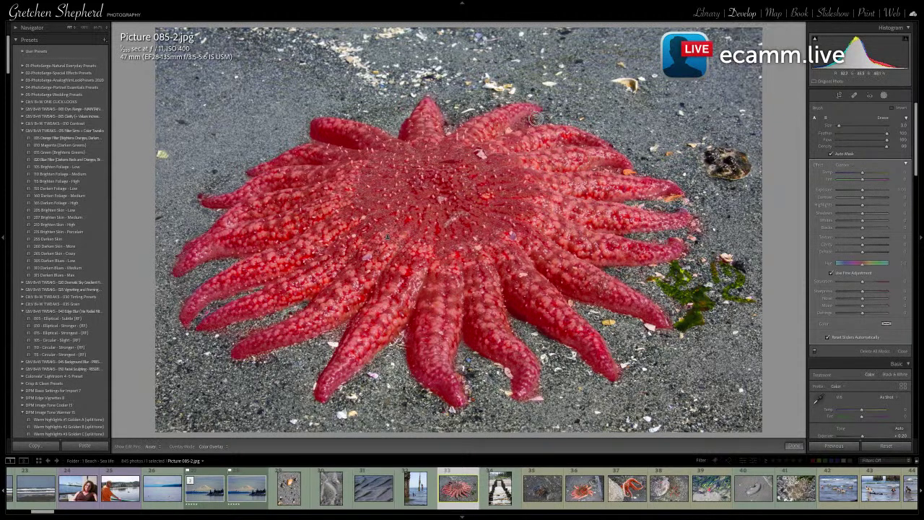
{"action": "key", "text": "h"}
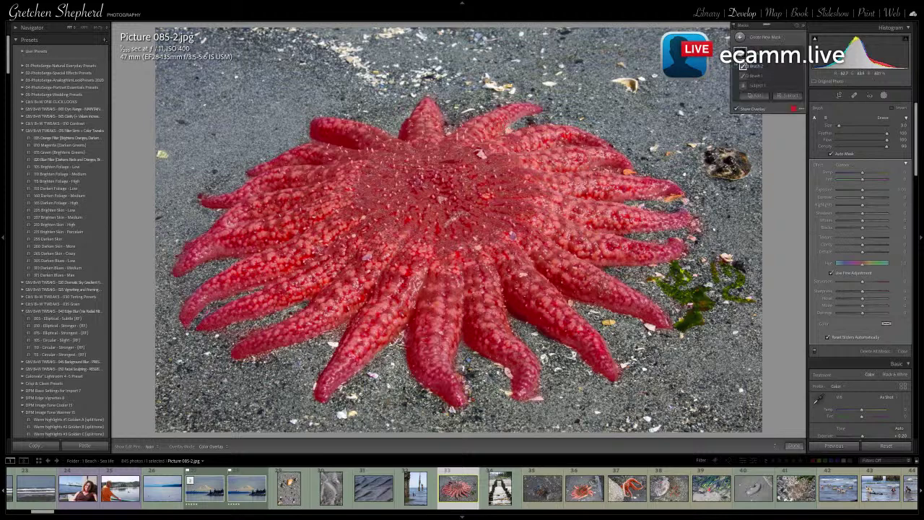
{"action": "key", "text": "h"}
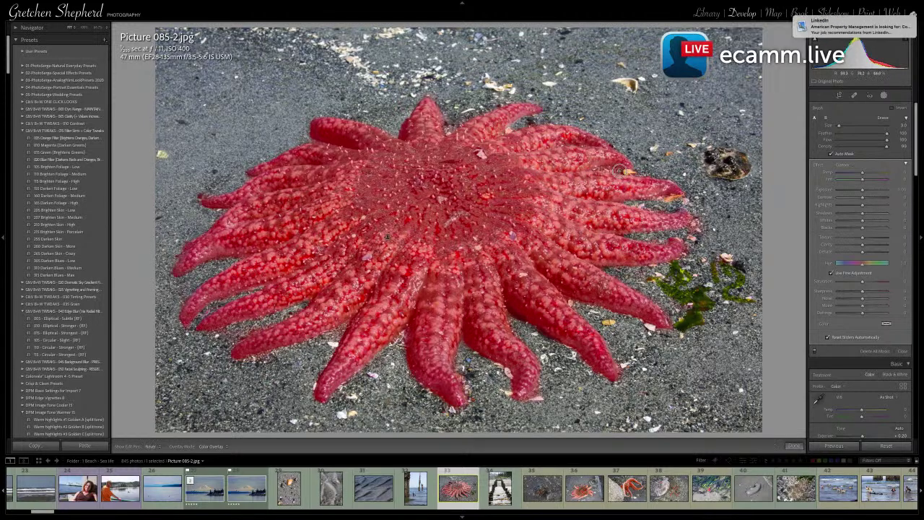
{"action": "key", "text": "h"}
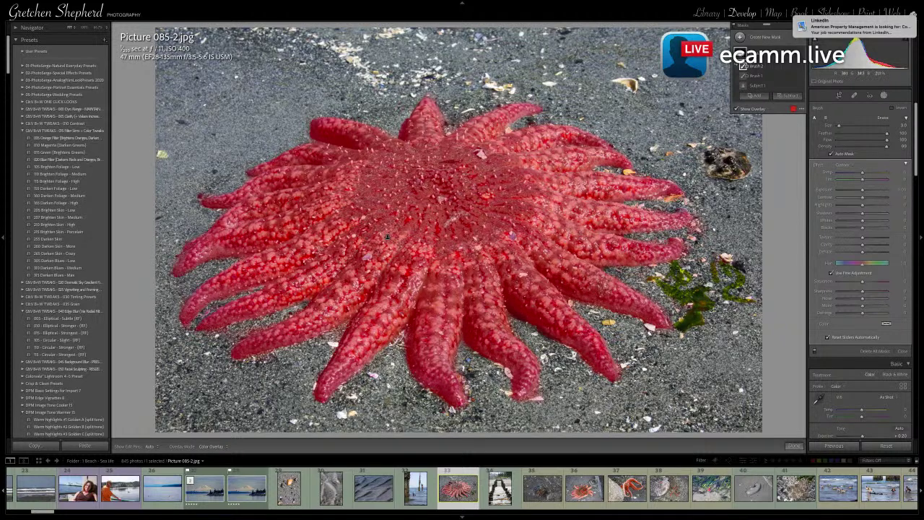
{"action": "key", "text": "h"}
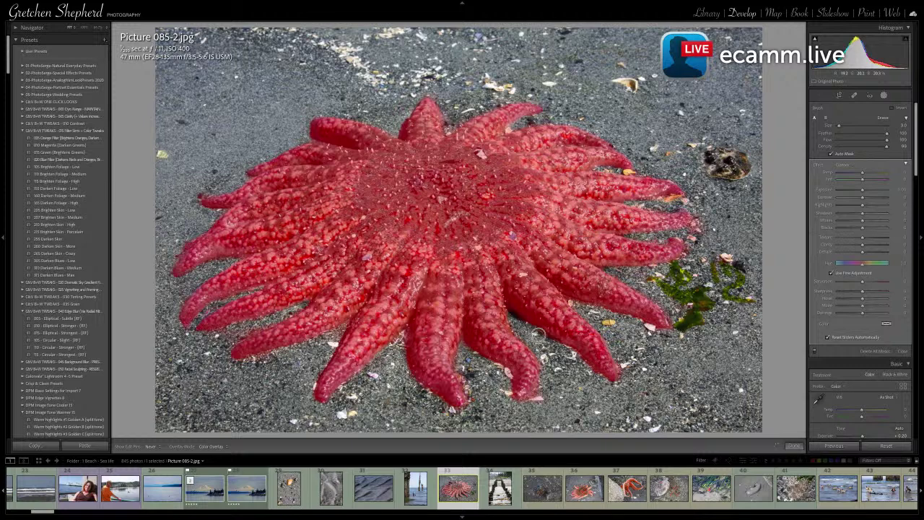
{"action": "key", "text": "h"}
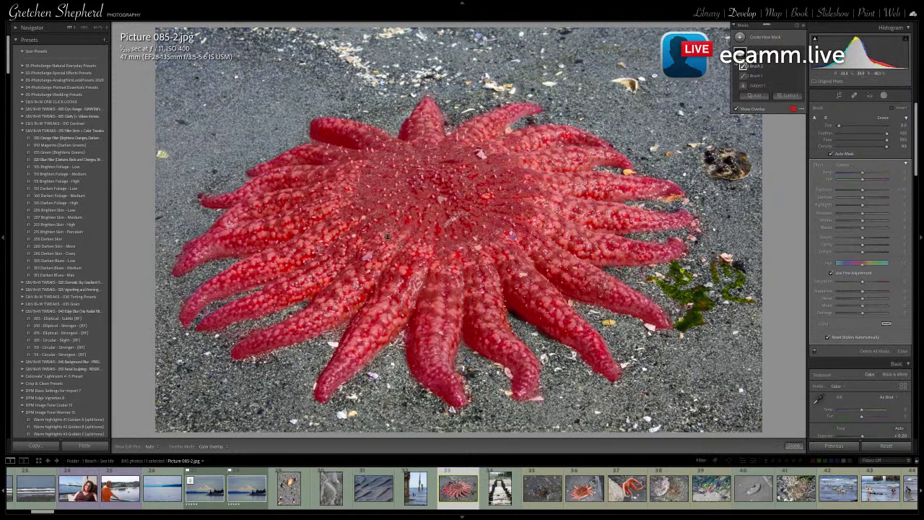
{"action": "key", "text": "h"}
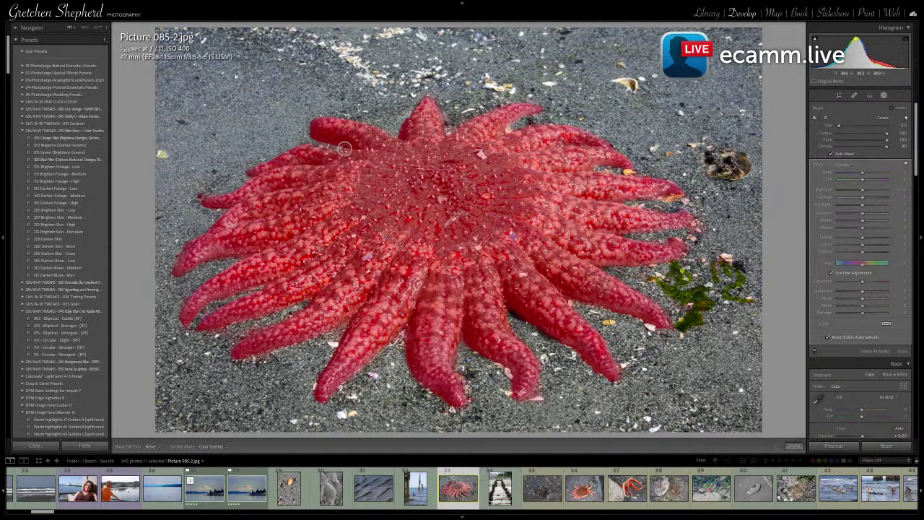
{"action": "key", "text": "h"}
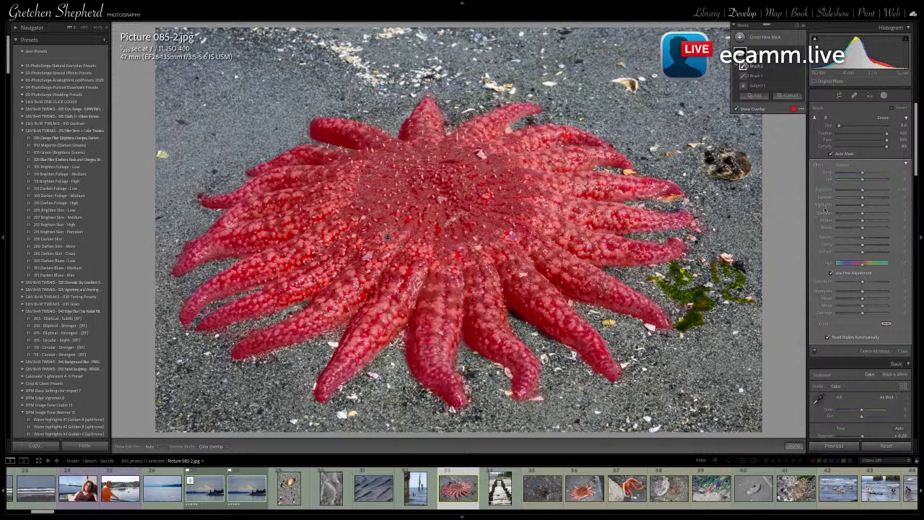
Boost the masked starfish's saturation (about +23), clarity, sharpness and texture; lower highlights to about −48
{"action": "left_click", "coordinate": [737, 109]}
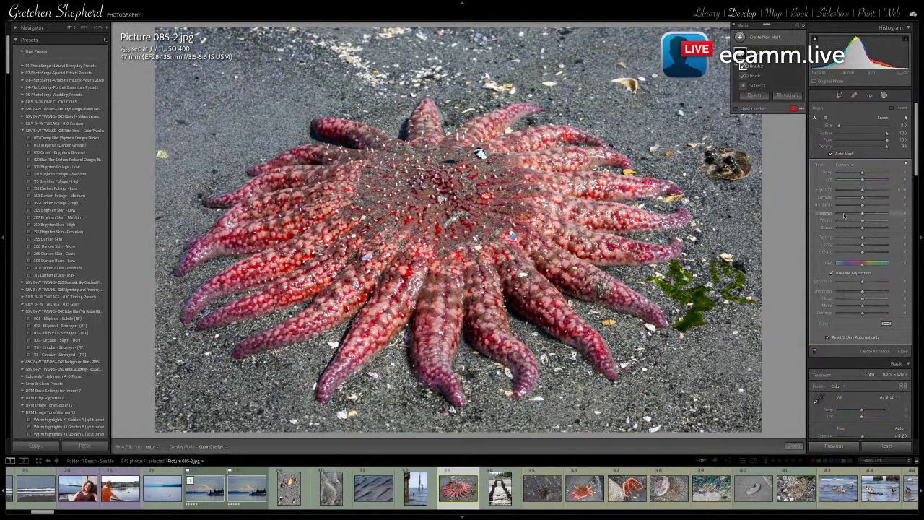
{"action": "left_click_drag", "start_coordinate": [862, 281], "coordinate": [869, 282]}
{"action": "left_click_drag", "start_coordinate": [862, 246], "coordinate": [871, 246]}
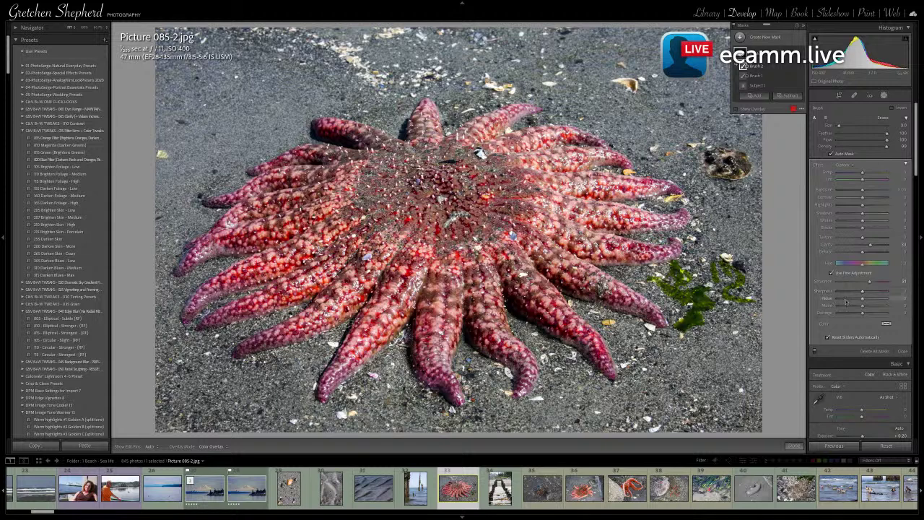
{"action": "left_click_drag", "start_coordinate": [862, 291], "coordinate": [868, 290]}
{"action": "mouse_move", "coordinate": [862, 205]}
{"action": "left_mouse_down"}
{"action": "mouse_move", "coordinate": [835, 206]}
{"action": "mouse_move", "coordinate": [874, 214]}
{"action": "mouse_move", "coordinate": [859, 190]}
{"action": "mouse_move", "coordinate": [870, 197]}
{"action": "left_mouse_up"}
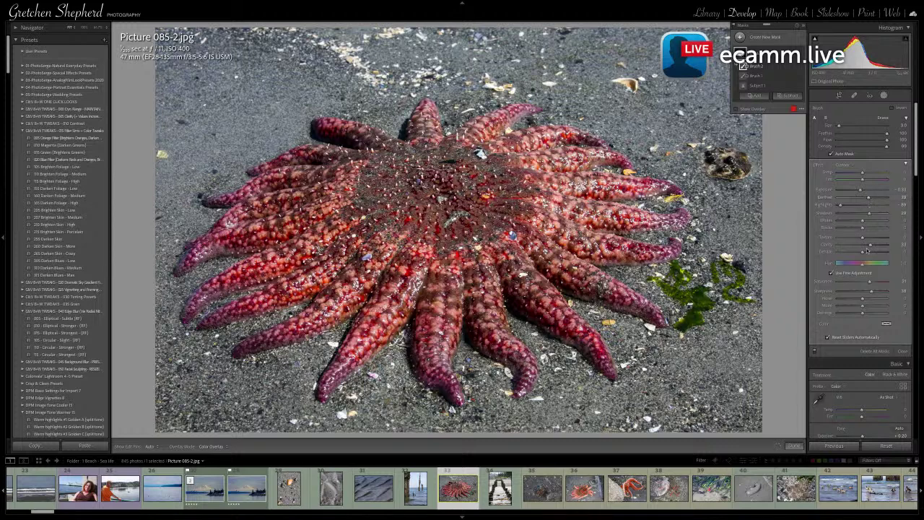
{"action": "left_click_drag", "start_coordinate": [864, 256], "coordinate": [866, 256]}
{"action": "left_click_drag", "start_coordinate": [863, 237], "coordinate": [871, 239]}
Close the mask edits and create a fresh Select Subject mask, Subject 1, on Picture 085-2.jpg
{"action": "left_click", "coordinate": [794, 446]}
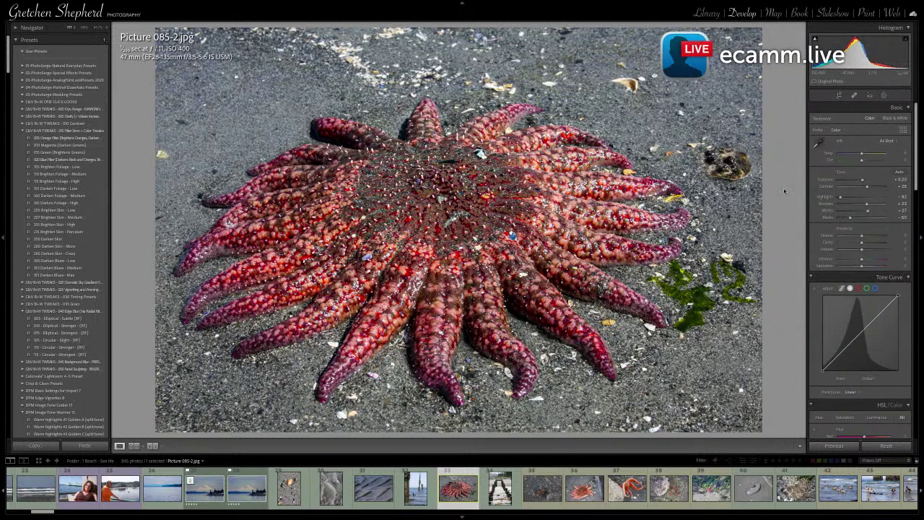
{"action": "left_click", "coordinate": [883, 94]}
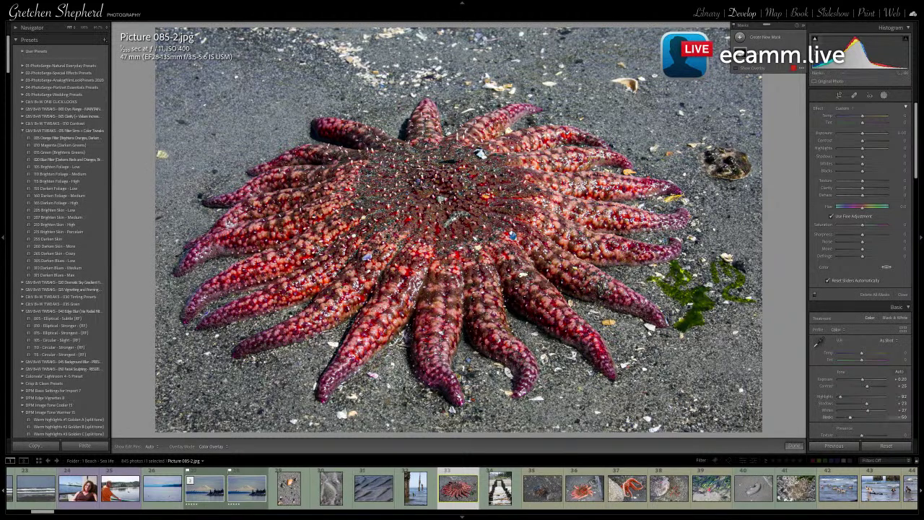
{"action": "left_click", "coordinate": [740, 37]}
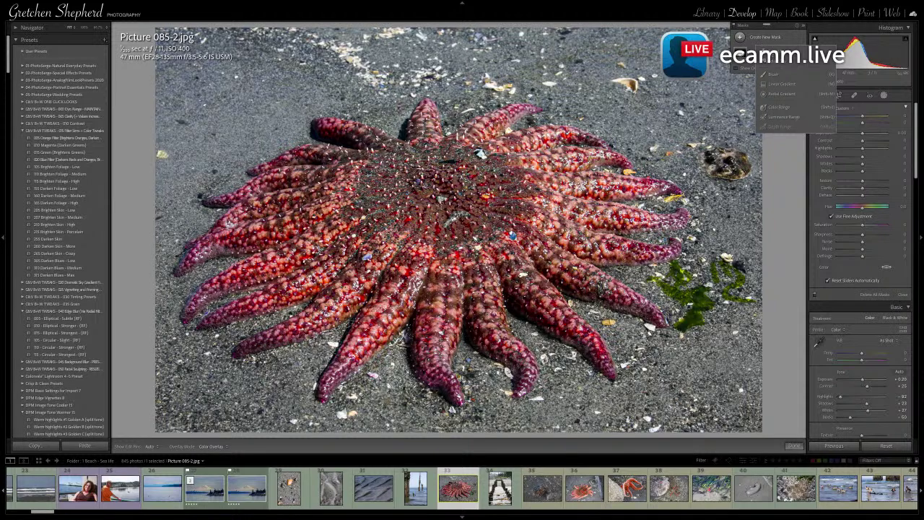
{"action": "left_click", "coordinate": [773, 53]}
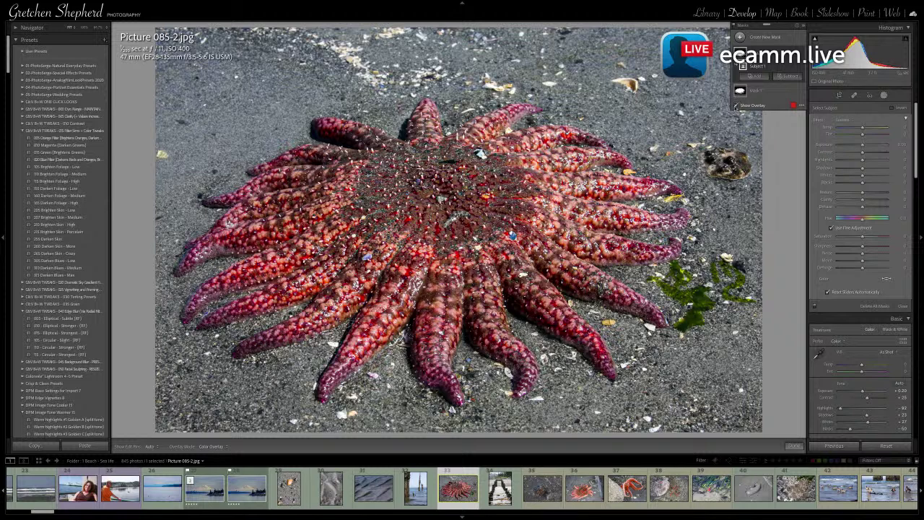
Show Mask 1's red overlay on the starfish and collapse its component list
{"action": "left_click", "coordinate": [736, 105]}
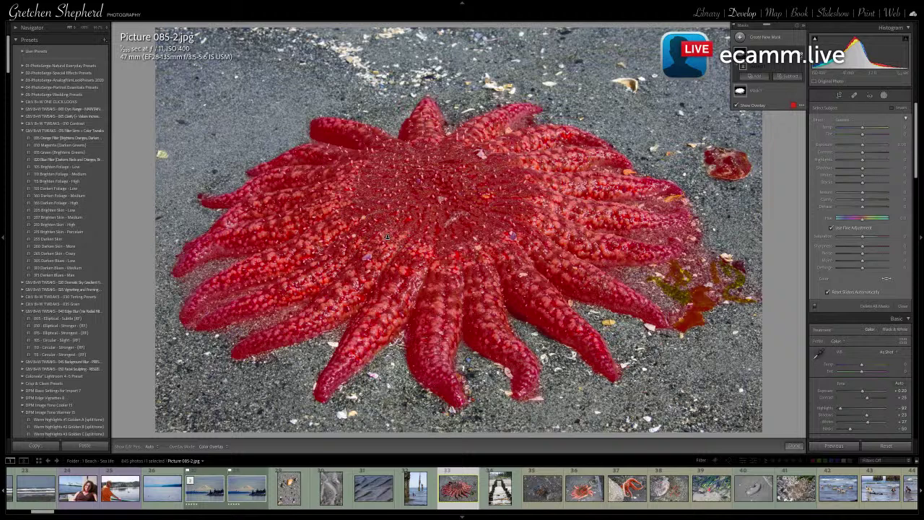
{"action": "left_click", "coordinate": [740, 52]}
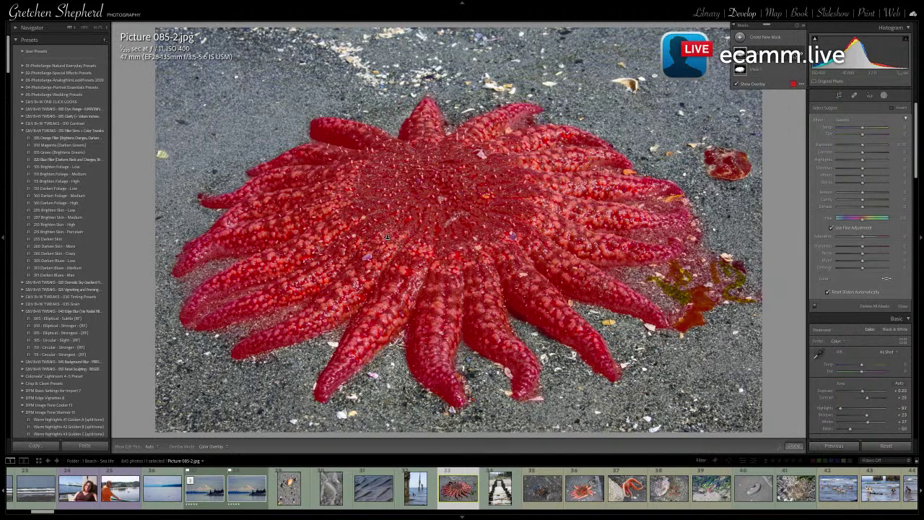
Delete the extra Mask 2 and duplicate Mask 1
{"action": "right_click", "coordinate": [794, 54]}
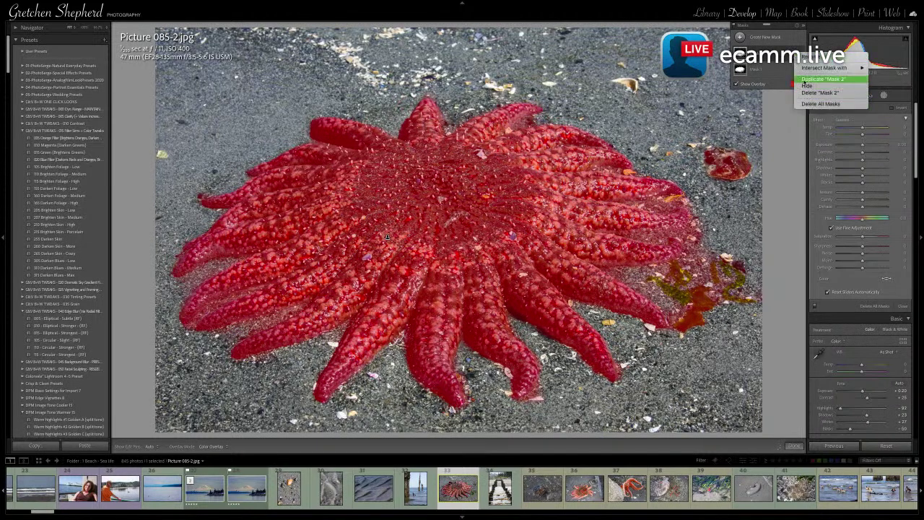
{"action": "left_click", "coordinate": [806, 93]}
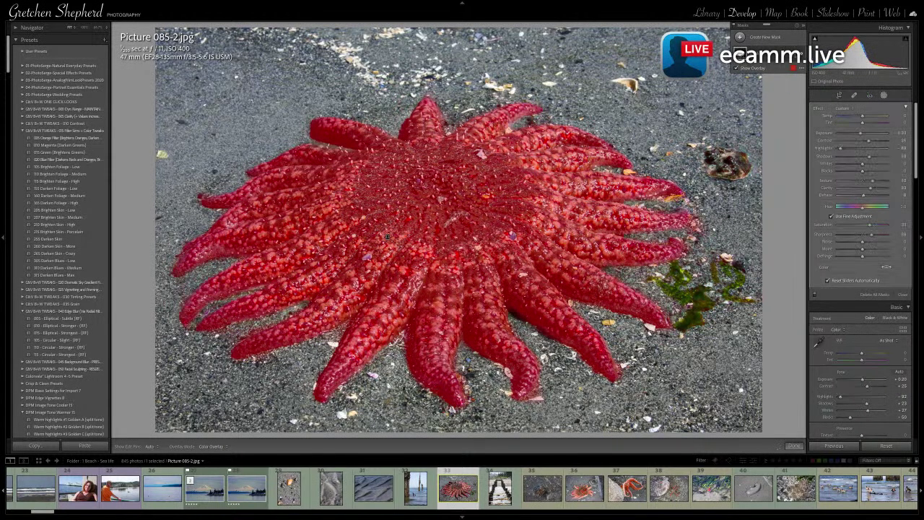
{"action": "right_click", "coordinate": [794, 53]}
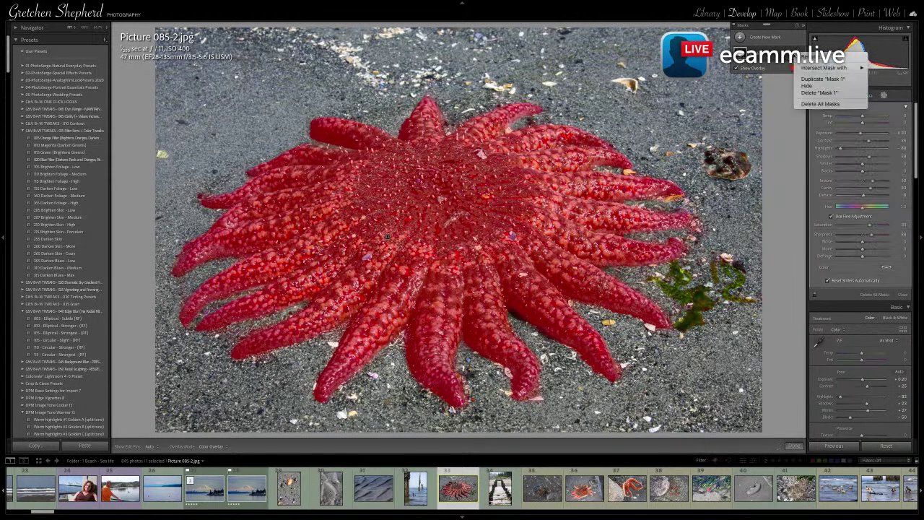
{"action": "left_click", "coordinate": [804, 80]}
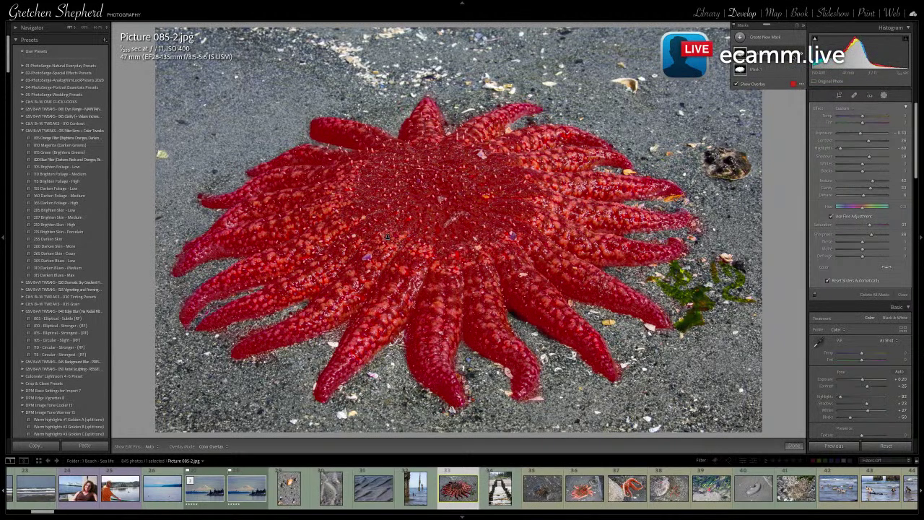
{"action": "right_click", "coordinate": [793, 55]}
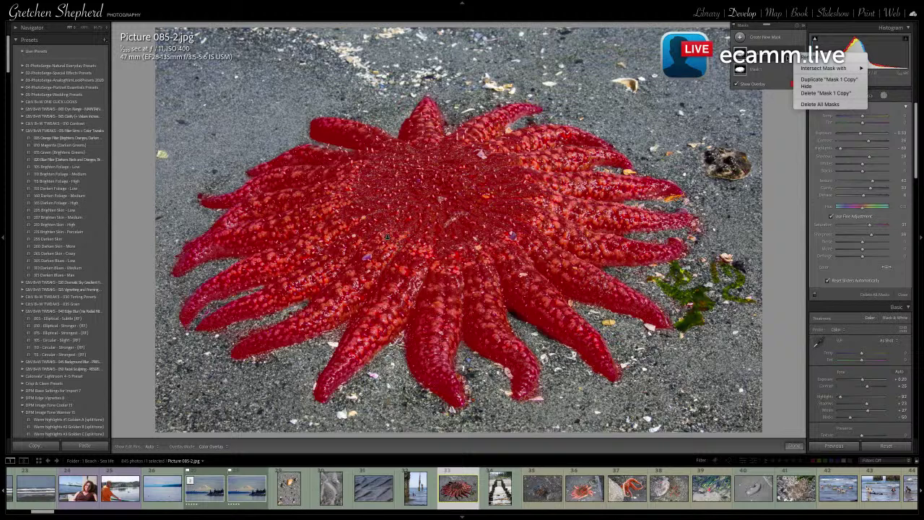
{"action": "key", "text": "Escape"}
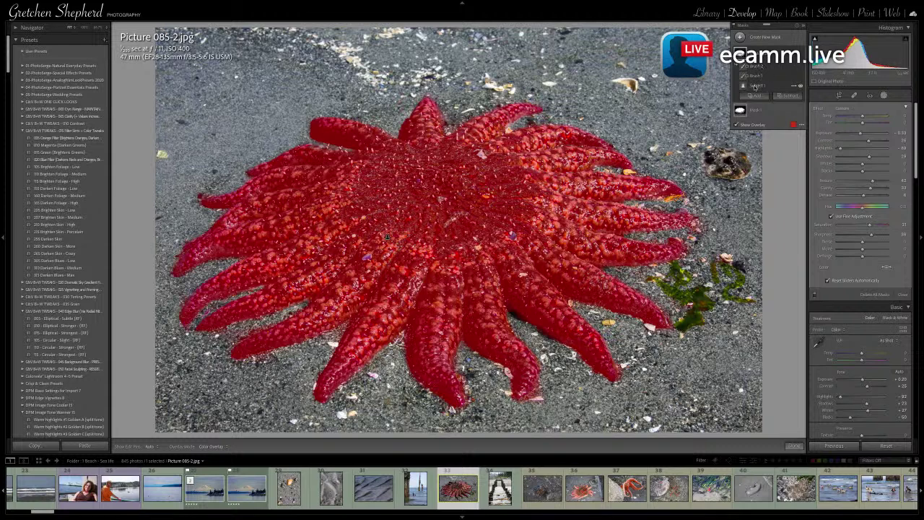
Invert the mask's Subject 1, Brush 1 and Brush 2 components
{"action": "left_click", "coordinate": [794, 88]}
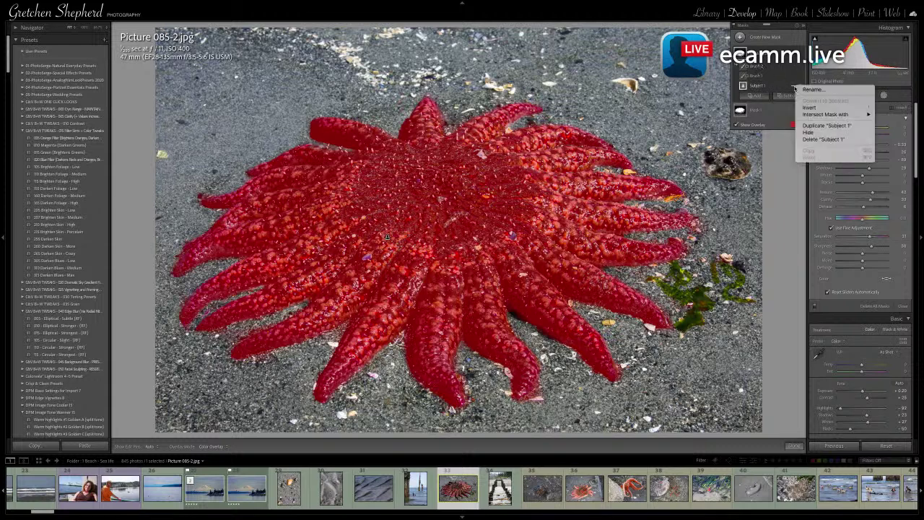
{"action": "left_click", "coordinate": [805, 108]}
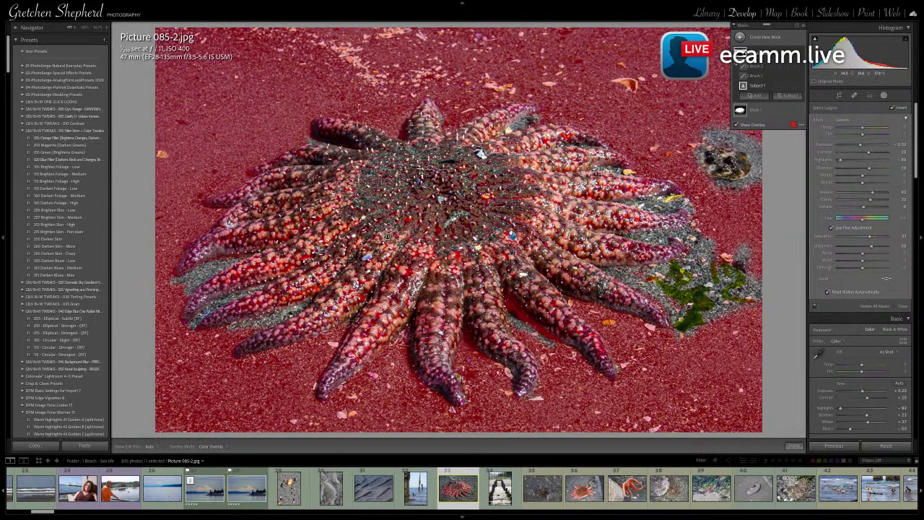
{"action": "left_click", "coordinate": [746, 76]}
{"action": "left_click", "coordinate": [795, 76]}
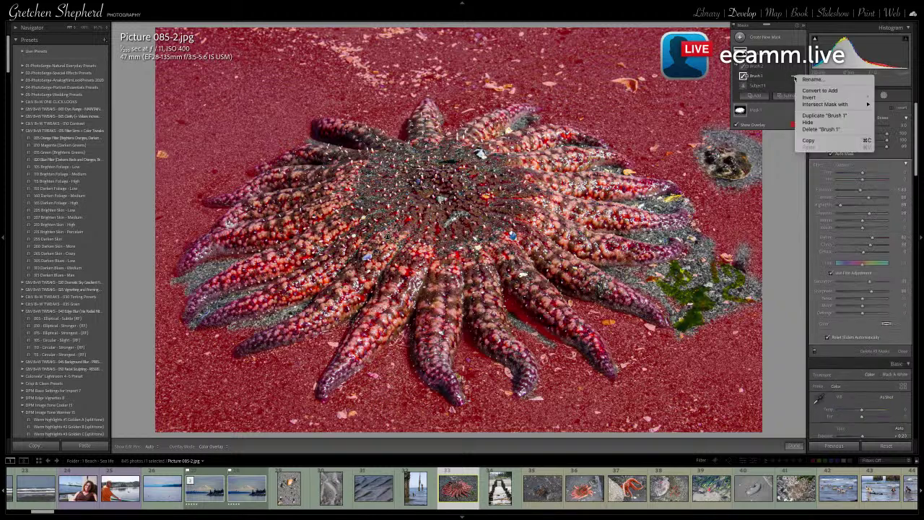
{"action": "left_click", "coordinate": [807, 97]}
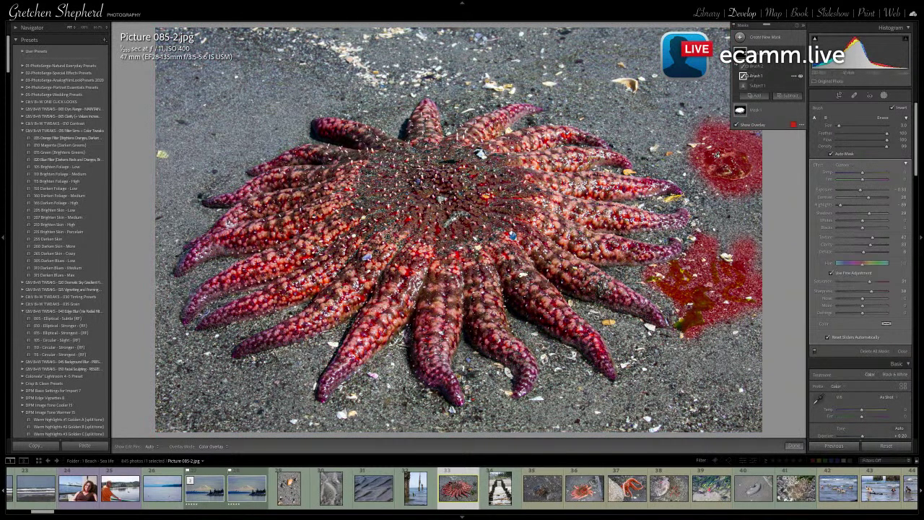
{"action": "left_click", "coordinate": [747, 66]}
{"action": "left_click", "coordinate": [793, 67]}
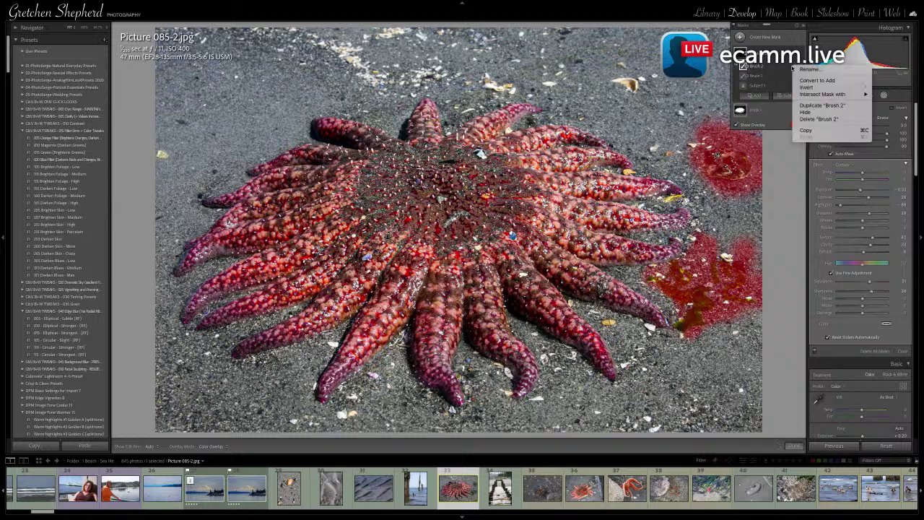
{"action": "left_click", "coordinate": [802, 89]}
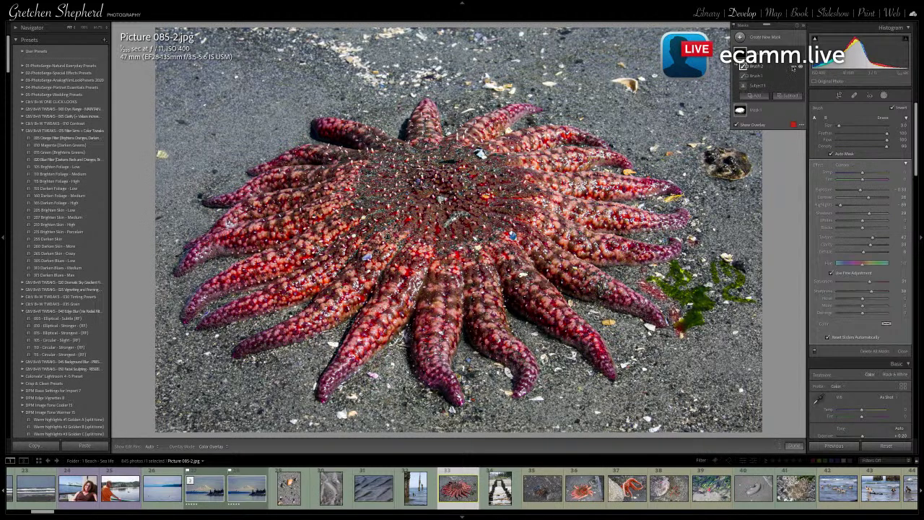
{"action": "left_click", "coordinate": [794, 67]}
{"action": "left_click", "coordinate": [796, 87]}
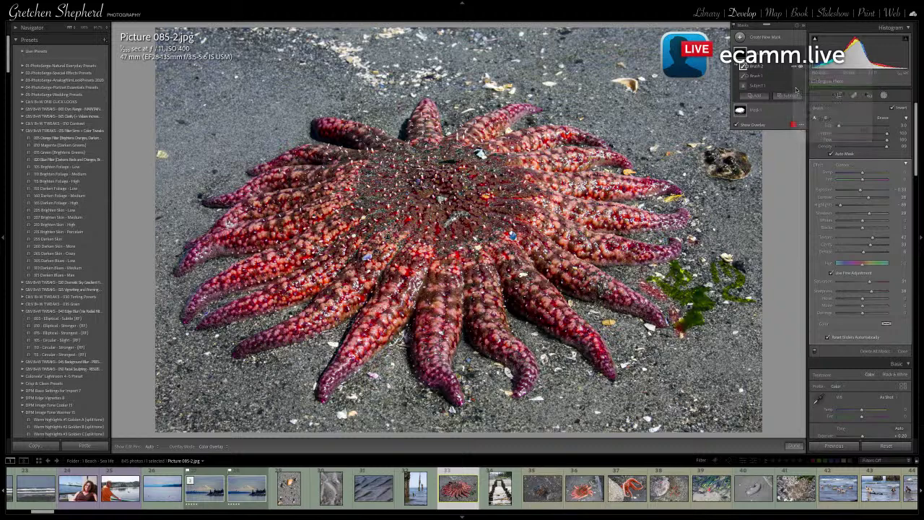
Toggle Brush 1's inversion again and check the Subject 1 overlay
{"action": "left_click", "coordinate": [751, 87]}
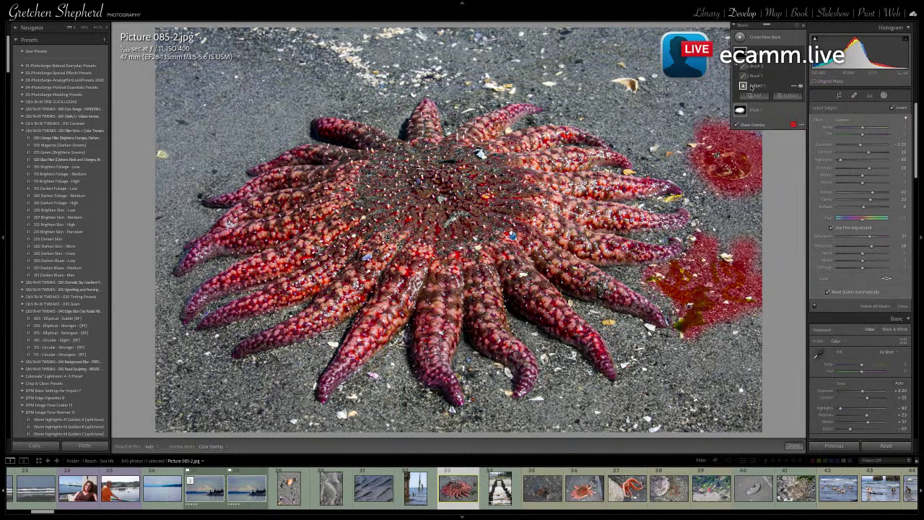
{"action": "left_click", "coordinate": [793, 76]}
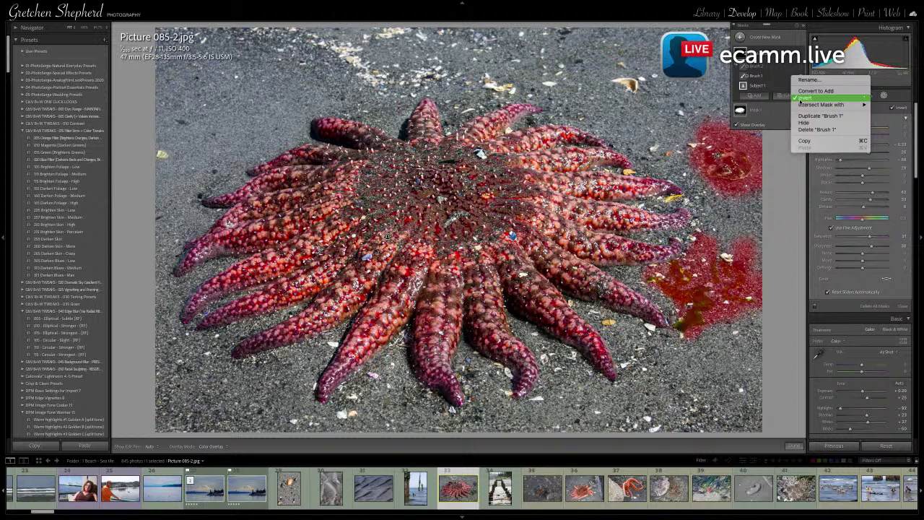
{"action": "left_click", "coordinate": [800, 97]}
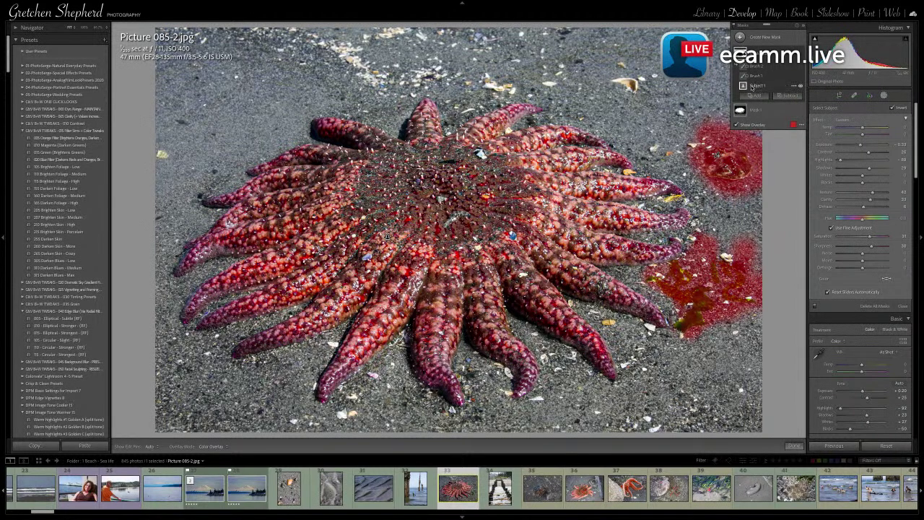
{"action": "left_click", "coordinate": [757, 86]}
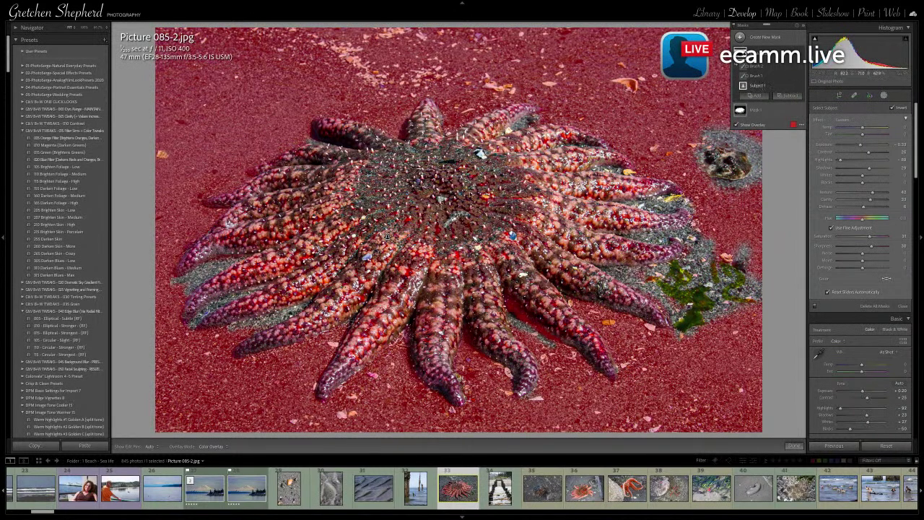
{"action": "left_click", "coordinate": [739, 77]}
{"action": "left_click", "coordinate": [754, 96]}
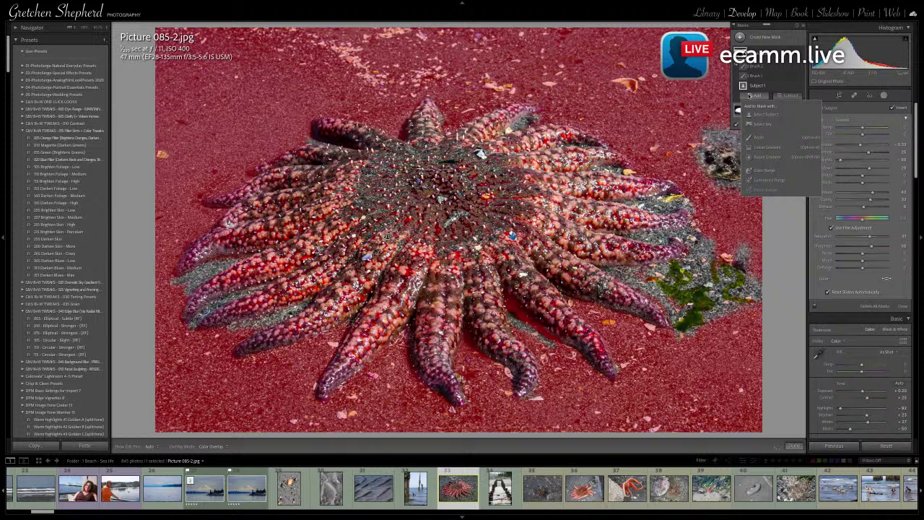
Add brush strokes to the mask over the starfish's lower-left arm
{"action": "left_click", "coordinate": [759, 137]}
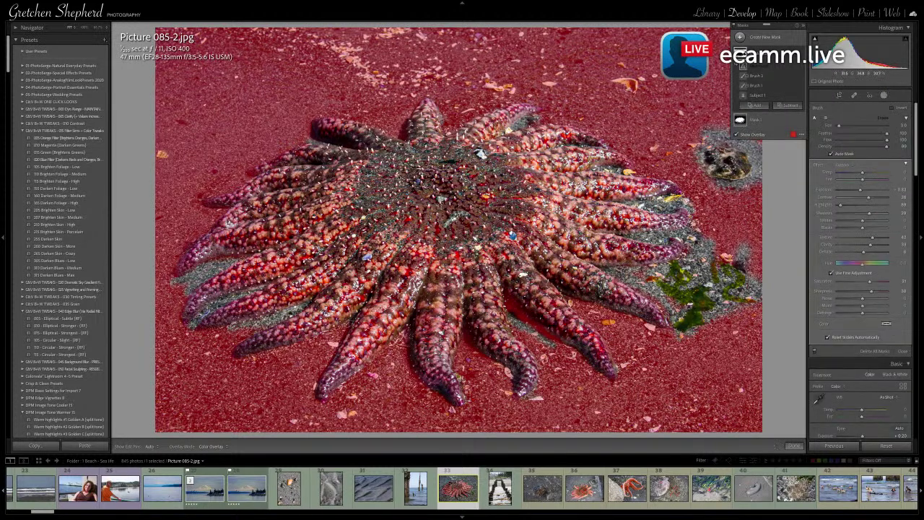
{"action": "mouse_move", "coordinate": [195, 279]}
{"action": "left_mouse_down"}
{"action": "mouse_move", "coordinate": [220, 267]}
{"action": "mouse_move", "coordinate": [199, 278]}
{"action": "mouse_move", "coordinate": [211, 271]}
{"action": "left_mouse_up"}
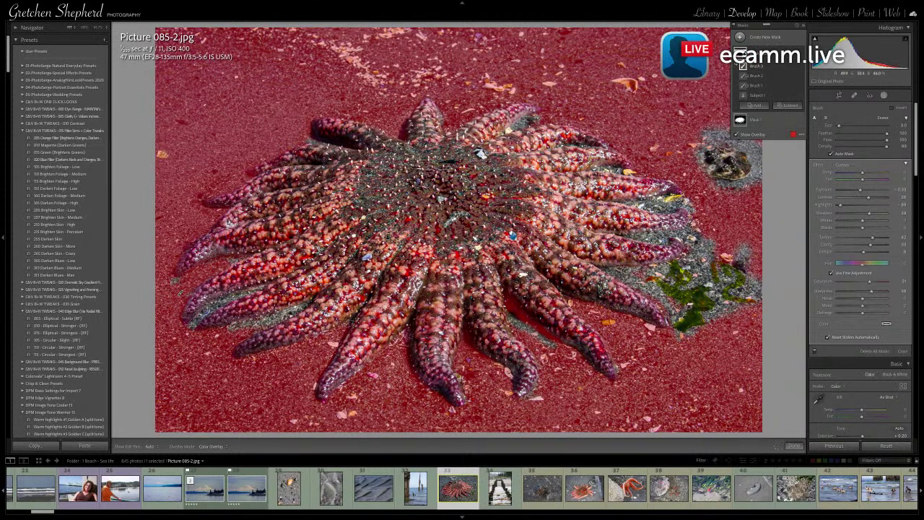
{"action": "mouse_move", "coordinate": [222, 301]}
{"action": "left_mouse_down"}
{"action": "mouse_move", "coordinate": [195, 319]}
{"action": "mouse_move", "coordinate": [248, 295]}
{"action": "mouse_move", "coordinate": [238, 295]}
{"action": "left_mouse_up"}
{"action": "key", "text": "h"}
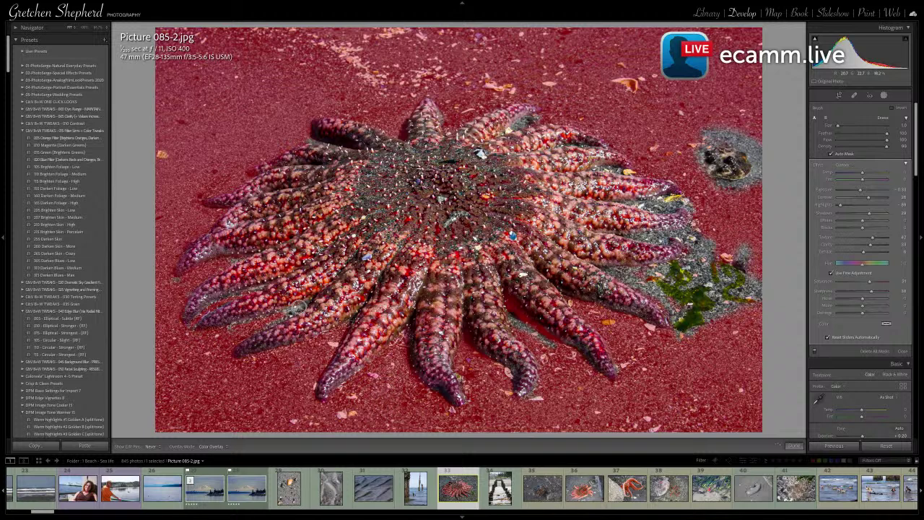
{"action": "key", "text": "h"}
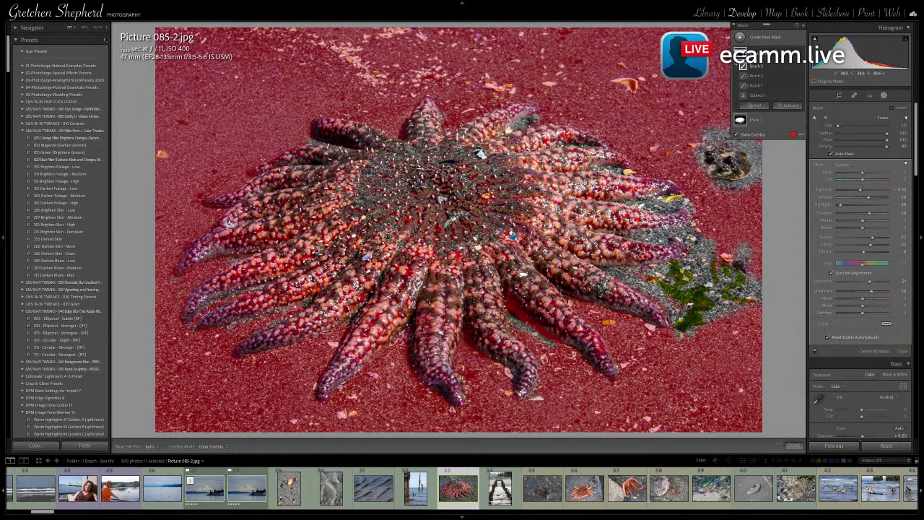
{"action": "key", "text": "h"}
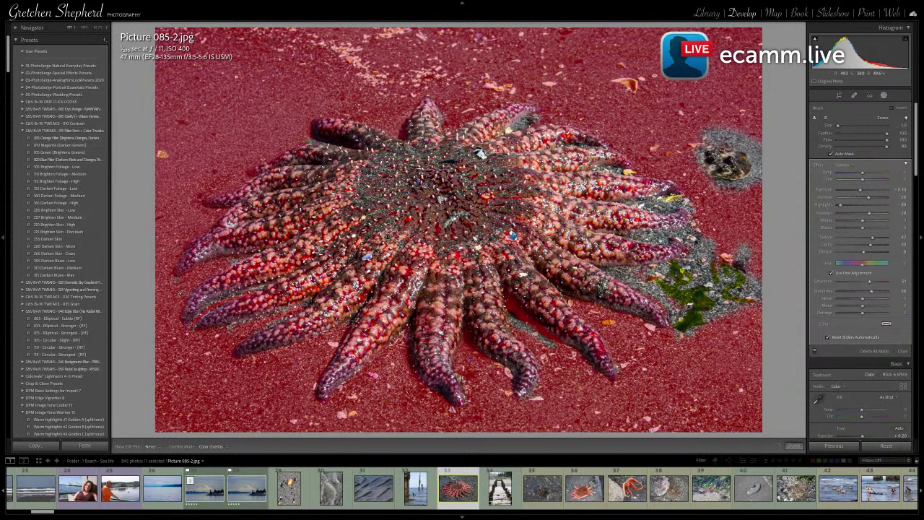
{"action": "key", "text": "h"}
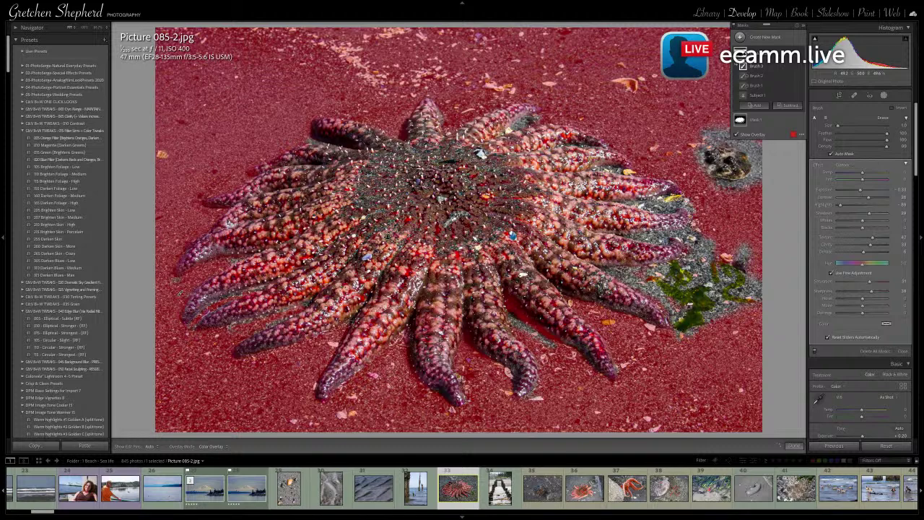
{"action": "key", "text": "h"}
{"action": "key", "text": "h"}
{"action": "key", "text": "h"}
{"action": "key", "text": "h"}
{"action": "key", "text": "h"}
{"action": "key", "text": "h"}
{"action": "key", "text": "h"}
{"action": "key", "text": "h"}
{"action": "key", "text": "h"}
{"action": "key", "text": "h"}
{"action": "key", "text": "h"}
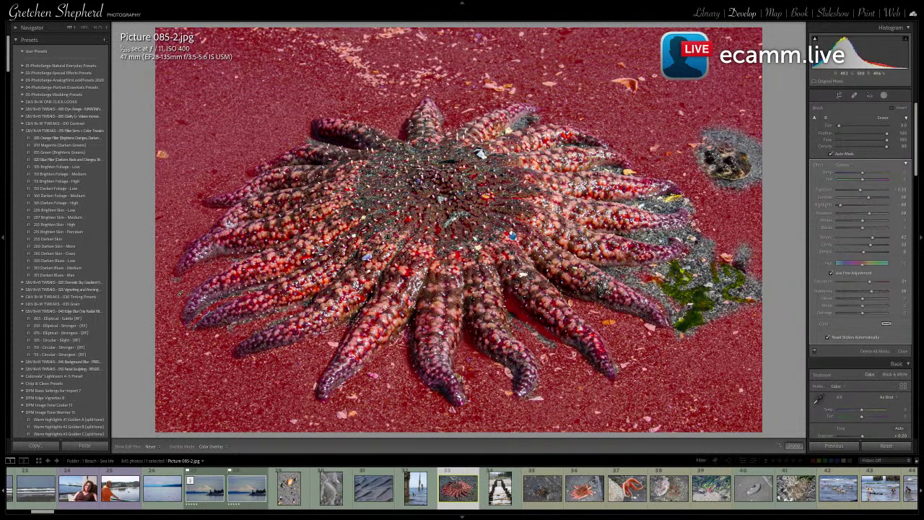
{"action": "key", "text": "h"}
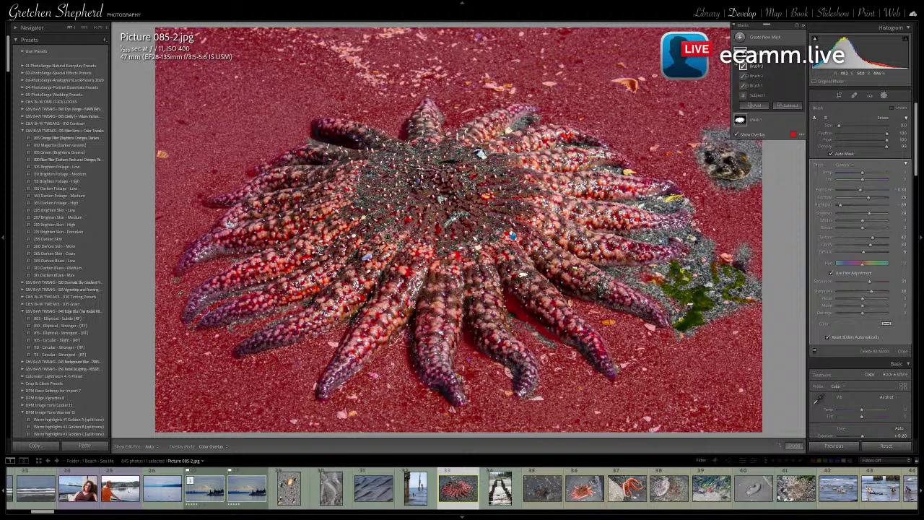
{"action": "key", "text": "h"}
{"action": "key", "text": "h"}
Paint the mask over the top-right rock and the green seaweed, then hide the red overlay
{"action": "mouse_move", "coordinate": [738, 174]}
{"action": "left_mouse_down"}
{"action": "mouse_move", "coordinate": [754, 182]}
{"action": "mouse_move", "coordinate": [722, 160]}
{"action": "left_mouse_up"}
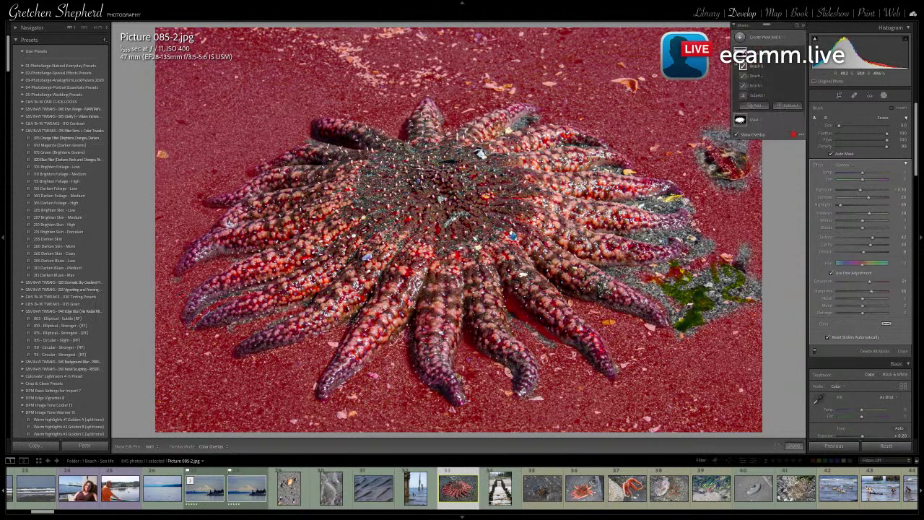
{"action": "key", "text": "h"}
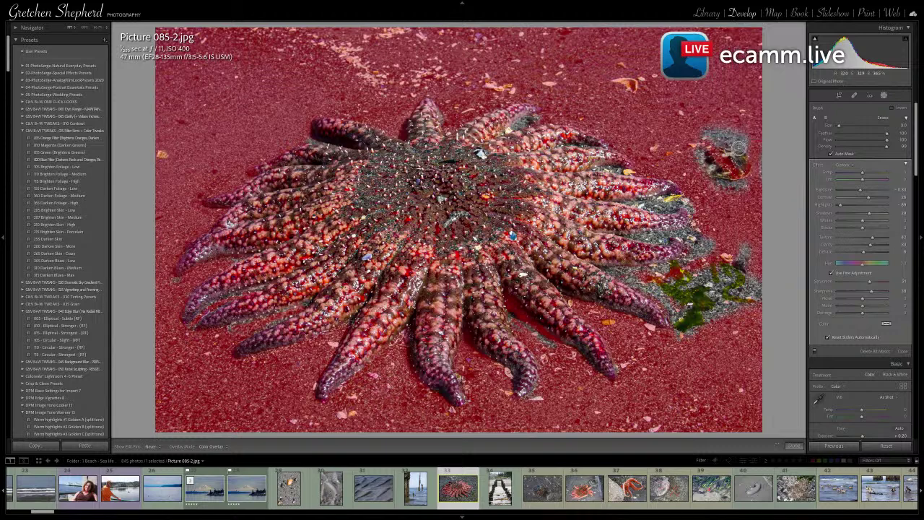
{"action": "mouse_move", "coordinate": [735, 141]}
{"action": "left_mouse_down"}
{"action": "mouse_move", "coordinate": [698, 127]}
{"action": "mouse_move", "coordinate": [732, 157]}
{"action": "left_mouse_up"}
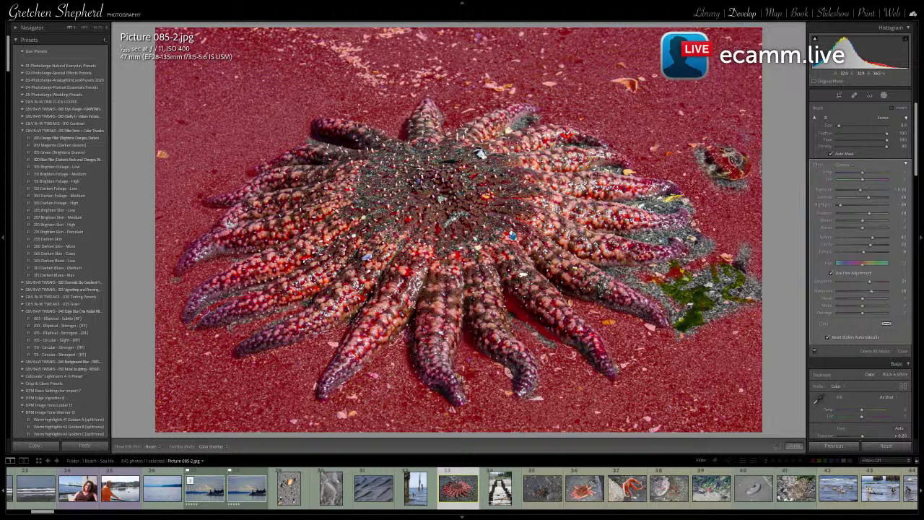
{"action": "key", "text": "h"}
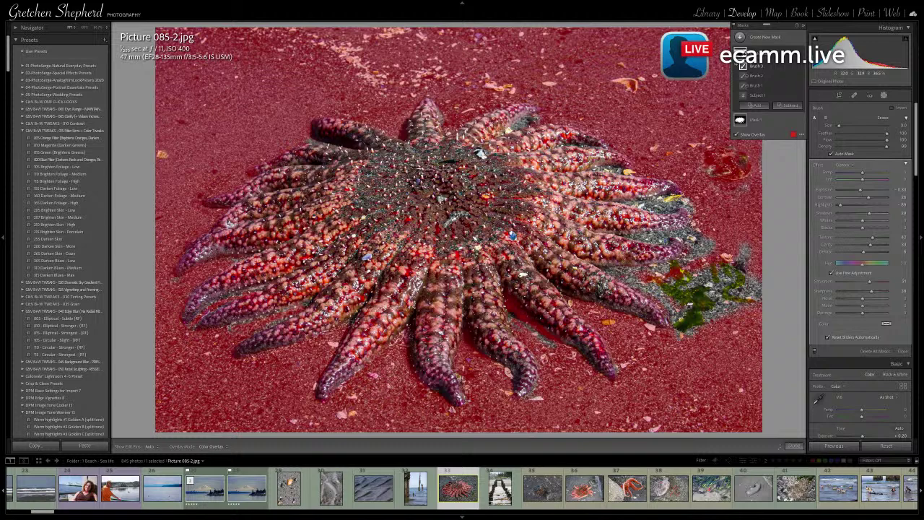
{"action": "key", "text": "h"}
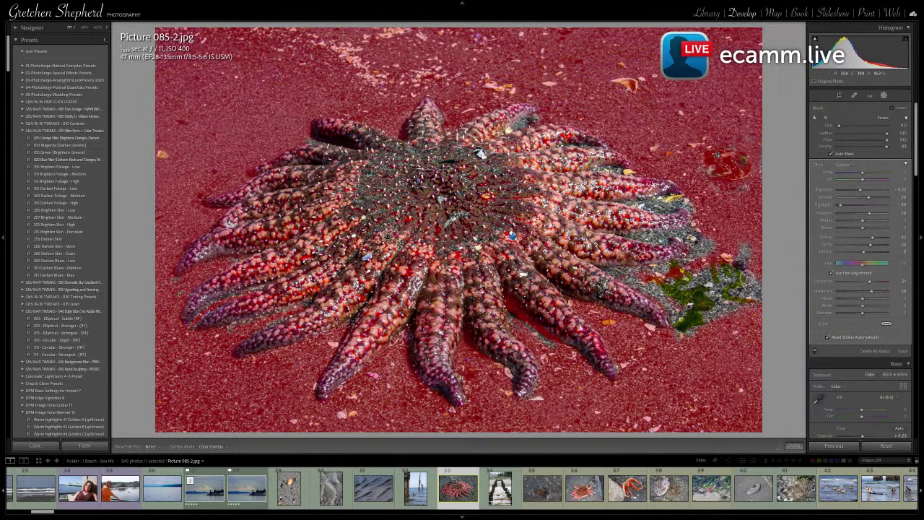
{"action": "left_click_drag", "start_coordinate": [747, 278], "coordinate": [730, 309]}
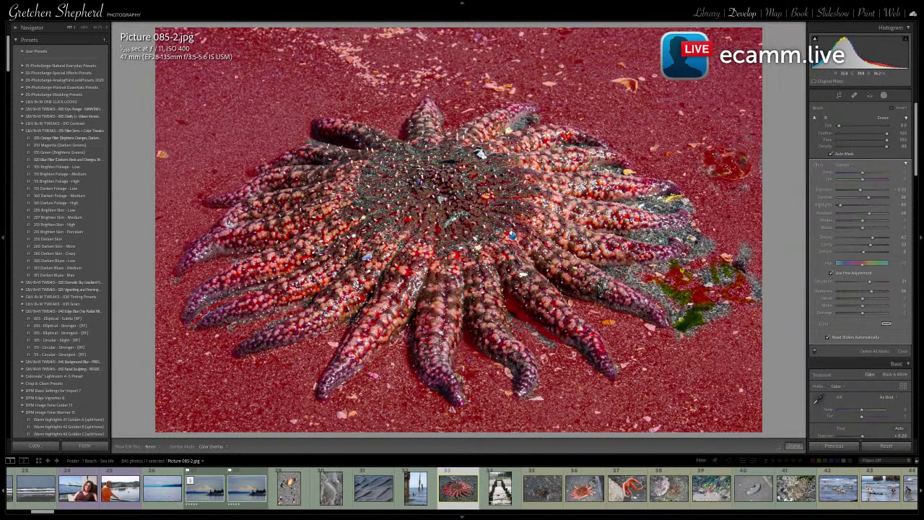
{"action": "mouse_move", "coordinate": [648, 282]}
{"action": "left_mouse_down"}
{"action": "mouse_move", "coordinate": [667, 310]}
{"action": "mouse_move", "coordinate": [697, 314]}
{"action": "mouse_move", "coordinate": [681, 268]}
{"action": "mouse_move", "coordinate": [714, 254]}
{"action": "mouse_move", "coordinate": [748, 270]}
{"action": "mouse_move", "coordinate": [675, 235]}
{"action": "mouse_move", "coordinate": [689, 236]}
{"action": "left_mouse_up"}
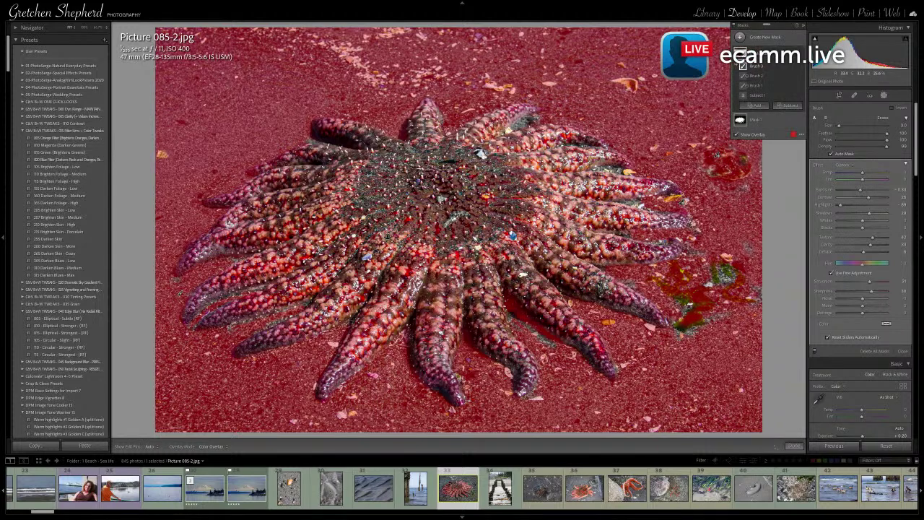
{"action": "left_click", "coordinate": [736, 134]}
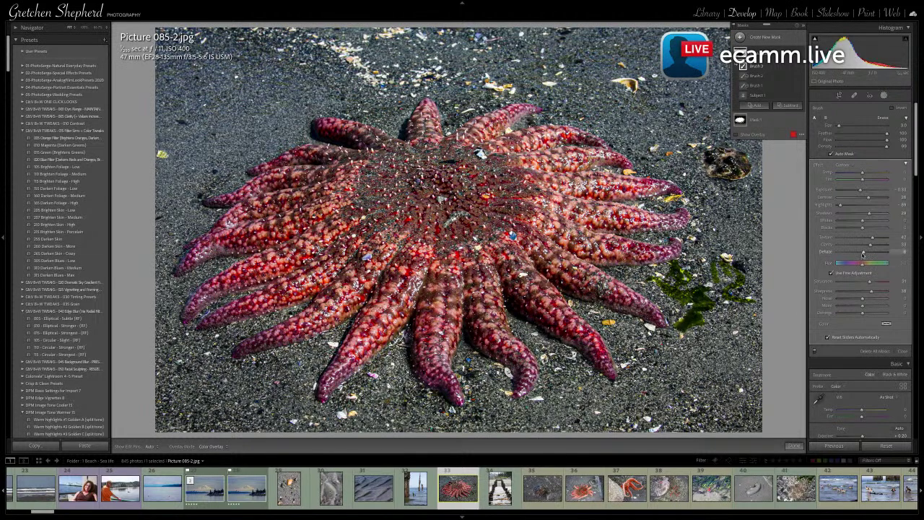
Lower Dehaze and nudge Contrast and Whites on the masked sand
{"action": "left_click", "coordinate": [863, 253]}
{"action": "mouse_move", "coordinate": [863, 252]}
{"action": "left_mouse_down"}
{"action": "mouse_move", "coordinate": [844, 253]}
{"action": "mouse_move", "coordinate": [874, 247]}
{"action": "mouse_move", "coordinate": [862, 247]}
{"action": "mouse_move", "coordinate": [869, 239]}
{"action": "left_mouse_up"}
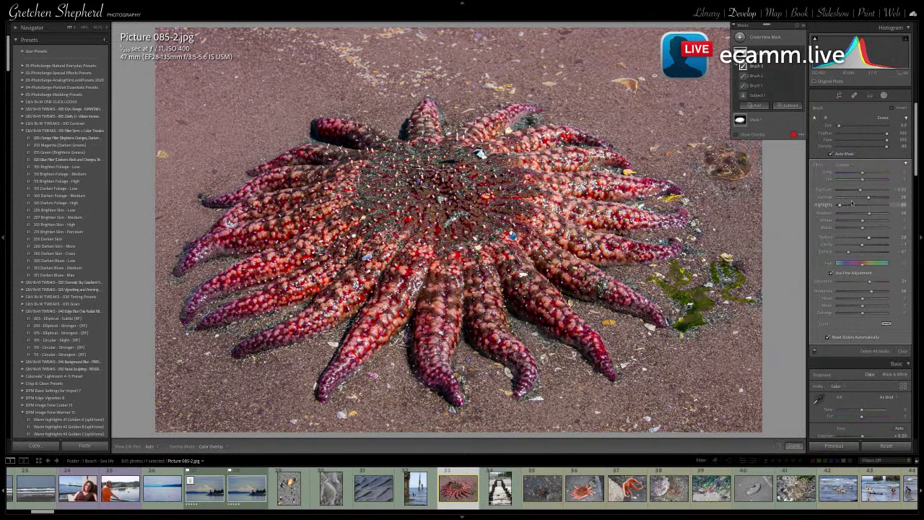
{"action": "left_click_drag", "start_coordinate": [868, 197], "coordinate": [857, 189]}
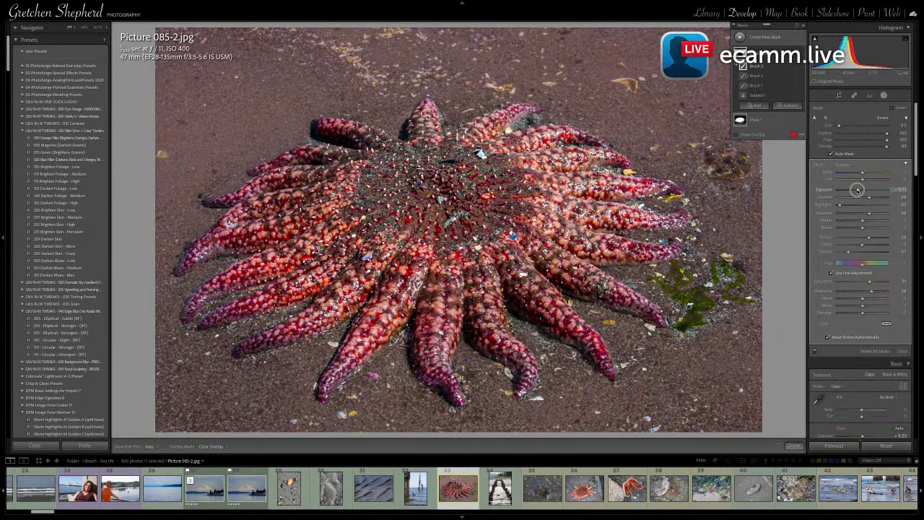
{"action": "left_click_drag", "start_coordinate": [867, 221], "coordinate": [866, 221]}
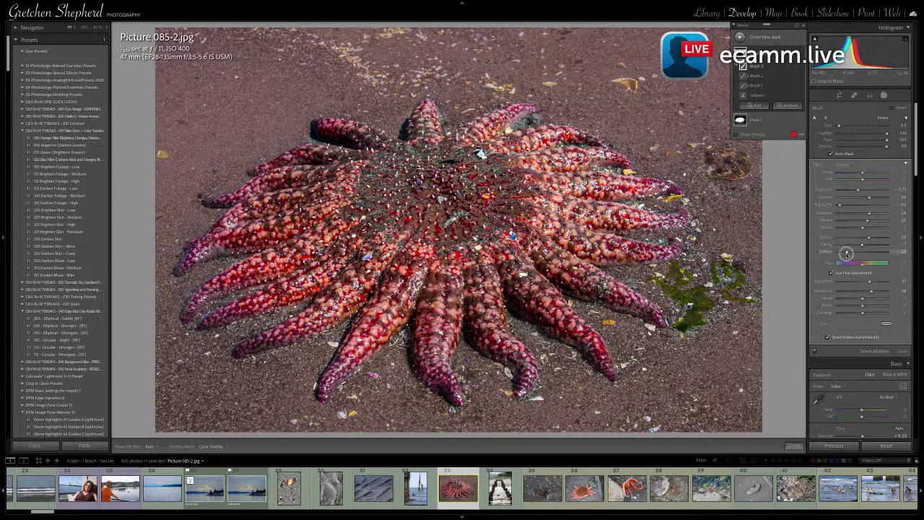
Reduce the masked sand's Saturation to about -10, then open Picture 087-2.jpg
{"action": "left_click_drag", "start_coordinate": [871, 283], "coordinate": [861, 284]}
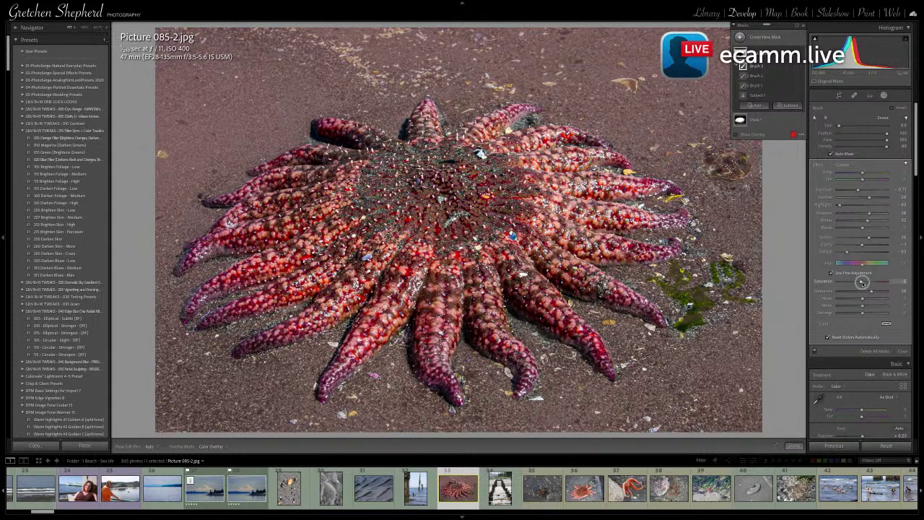
{"action": "left_click_drag", "start_coordinate": [861, 282], "coordinate": [858, 283]}
{"action": "left_click_drag", "start_coordinate": [858, 283], "coordinate": [854, 282]}
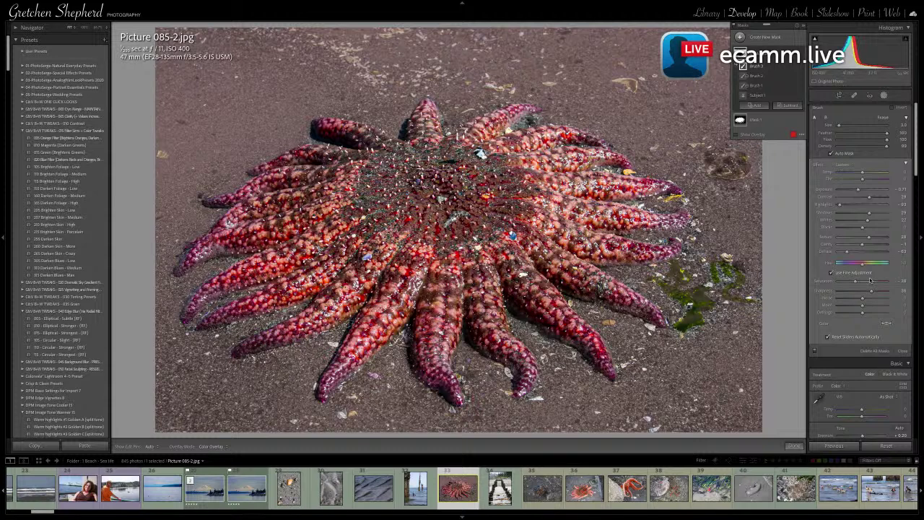
{"action": "scroll", "coordinate": [869, 280], "scroll_direction": "down", "scroll_amount": 1}
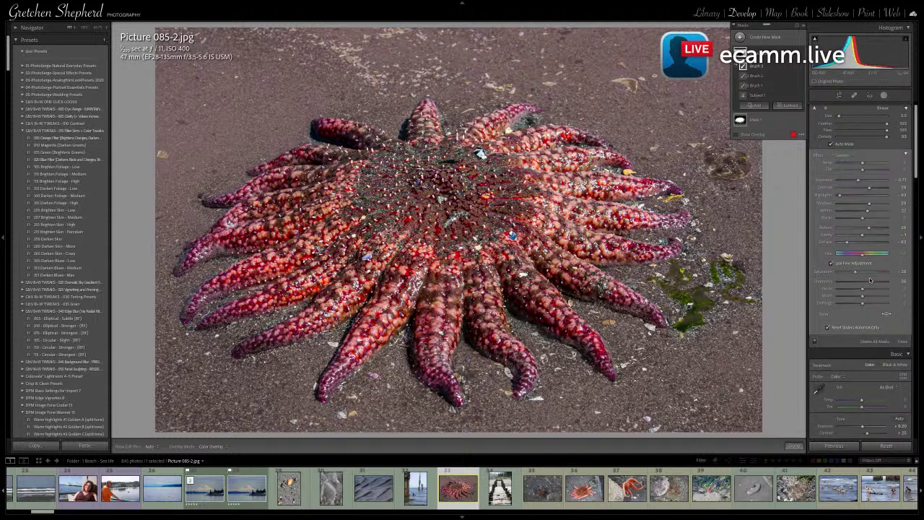
{"action": "left_click", "coordinate": [582, 495]}
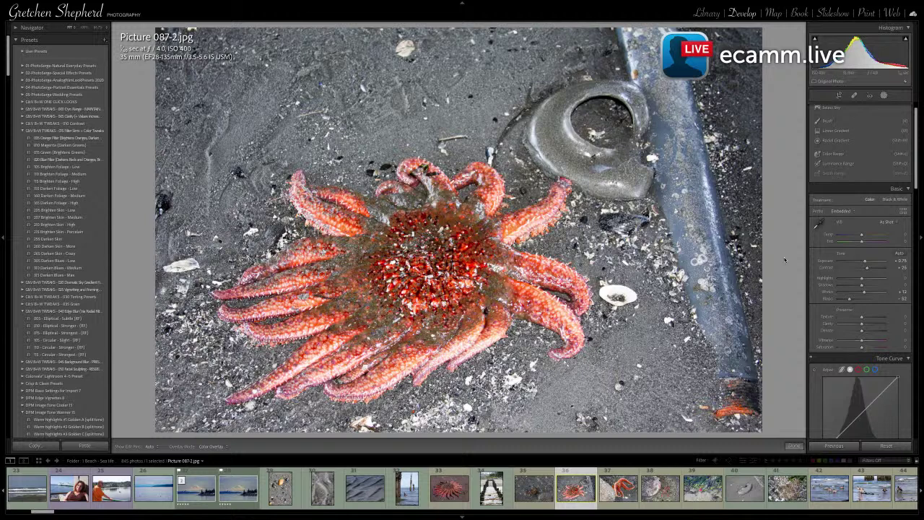
Neutralise white balance from the grey sand, set Orange Saturation +13 and Highlights about -24
{"action": "scroll", "coordinate": [814, 209], "scroll_direction": "down", "scroll_amount": 5}
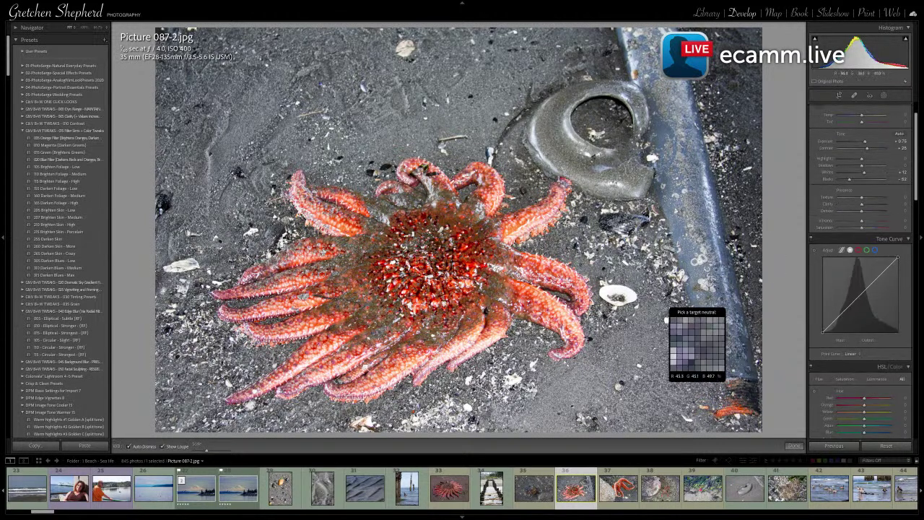
{"action": "left_click", "coordinate": [653, 313]}
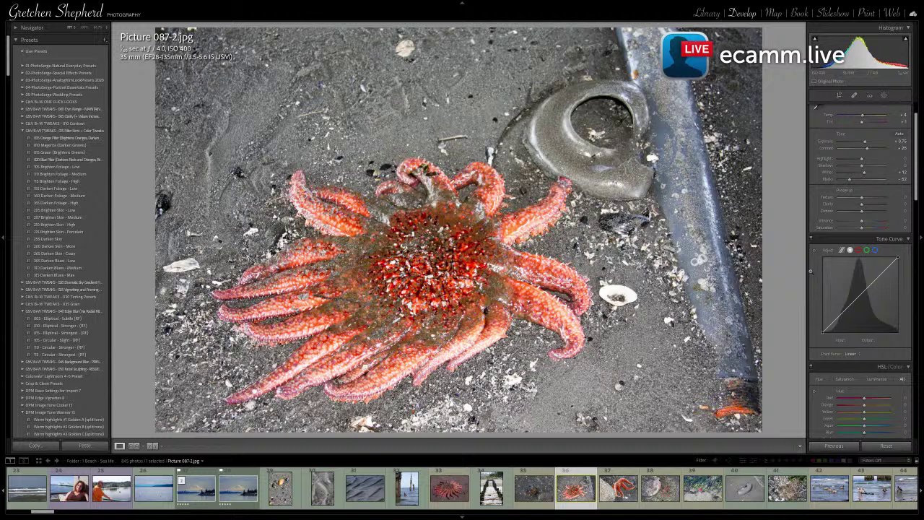
{"action": "scroll", "coordinate": [857, 393], "scroll_direction": "down", "scroll_amount": 5}
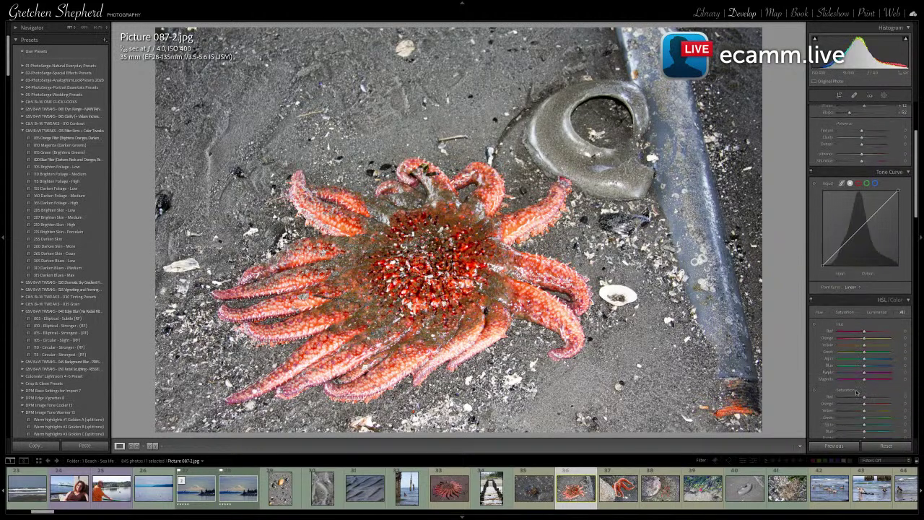
{"action": "left_click_drag", "start_coordinate": [864, 374], "coordinate": [868, 375]}
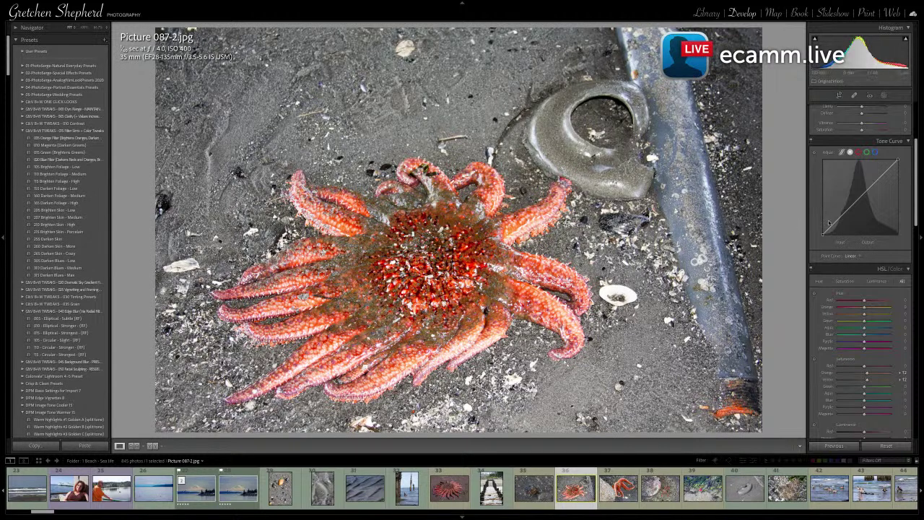
{"action": "scroll", "coordinate": [838, 215], "scroll_direction": "up", "scroll_amount": 5}
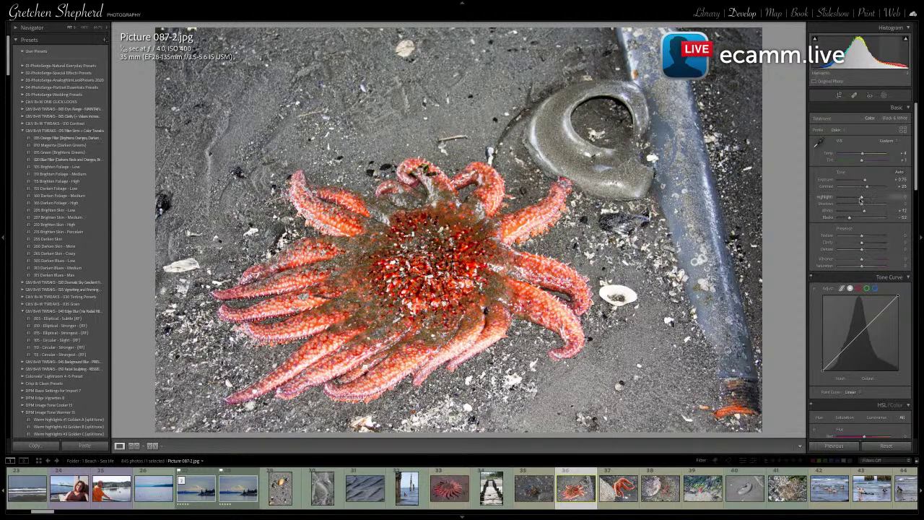
{"action": "left_click_drag", "start_coordinate": [861, 200], "coordinate": [850, 203]}
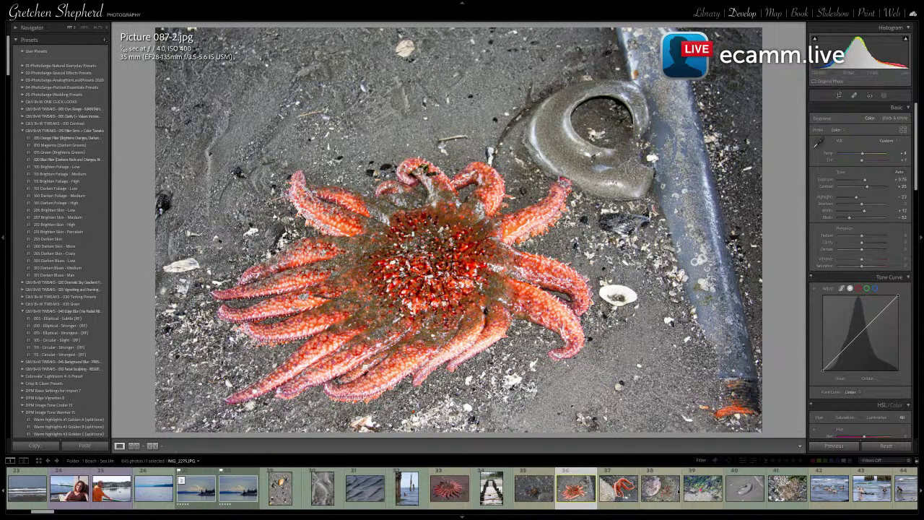
Step through IMG_2279 and IMG_2274 in the filmstrip to reach IMG_2275.JPG
{"action": "left_click", "coordinate": [750, 490]}
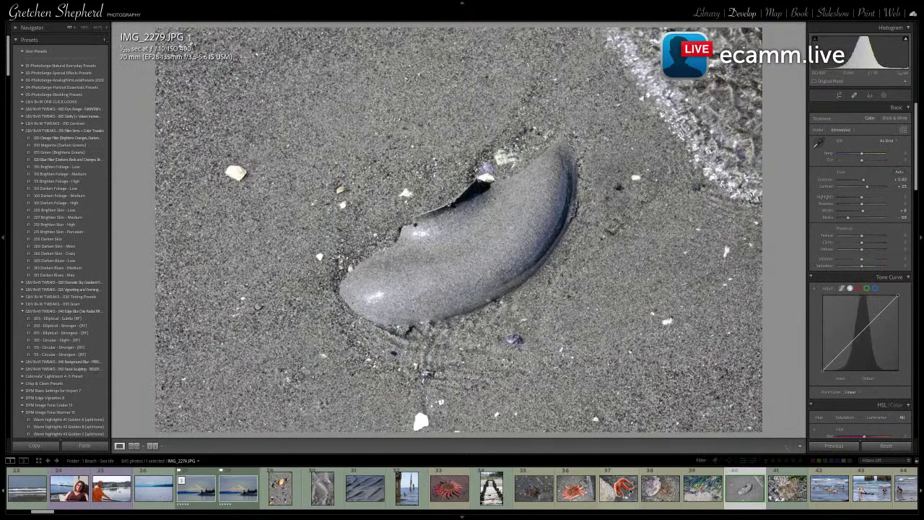
{"action": "left_click", "coordinate": [622, 491]}
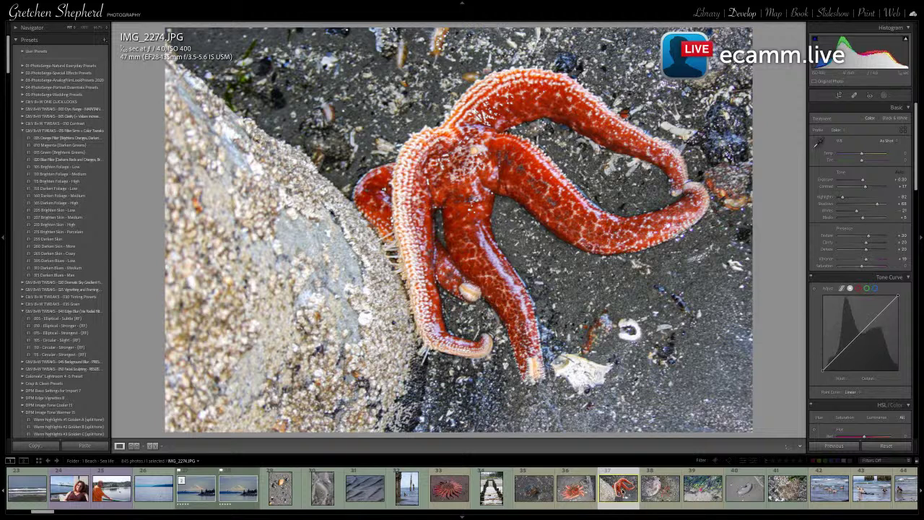
{"action": "left_click", "coordinate": [662, 489]}
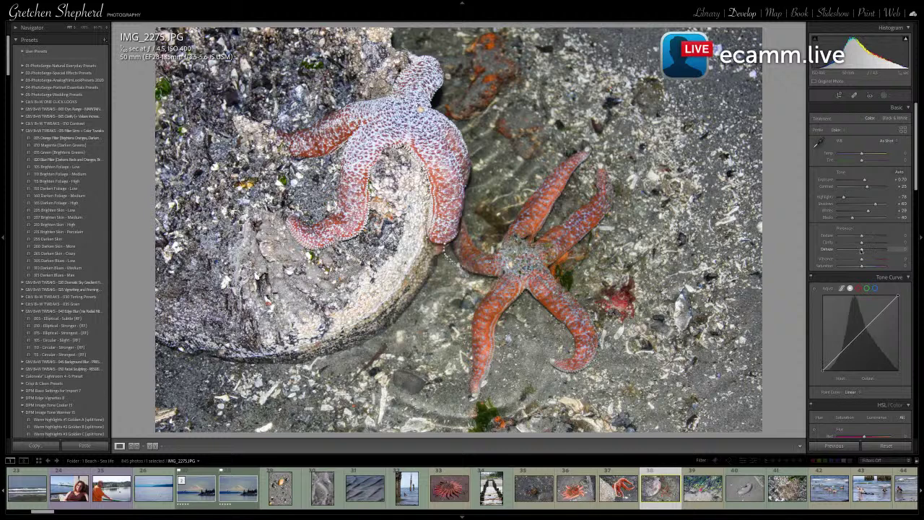
Raise Dehaze and lower Exposure on IMG_2275.JPG, then advance to IMG_2276.JPG
{"action": "left_click_drag", "start_coordinate": [861, 251], "coordinate": [870, 250]}
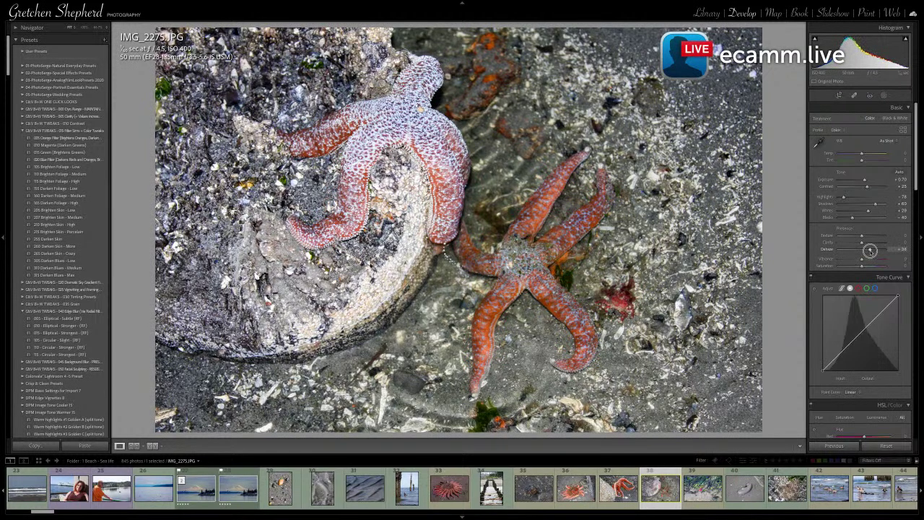
{"action": "left_click_drag", "start_coordinate": [865, 181], "coordinate": [861, 182]}
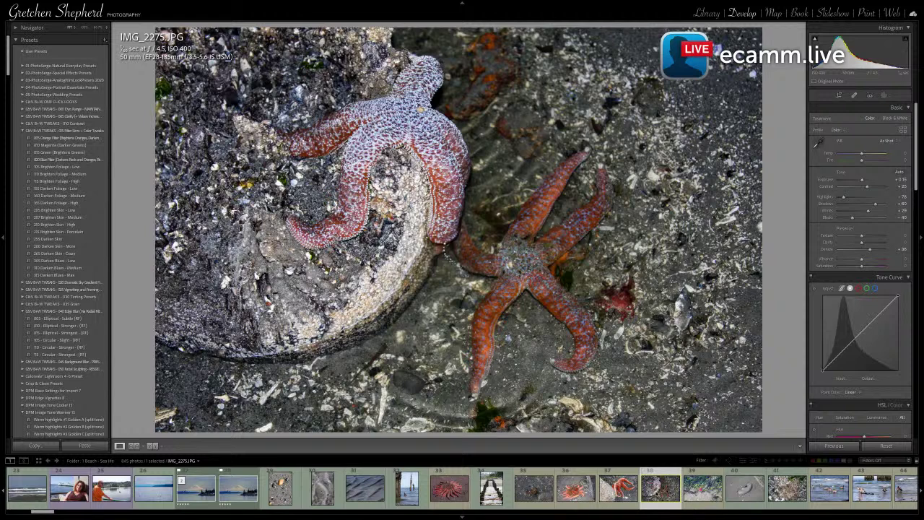
{"action": "key", "text": "Right"}
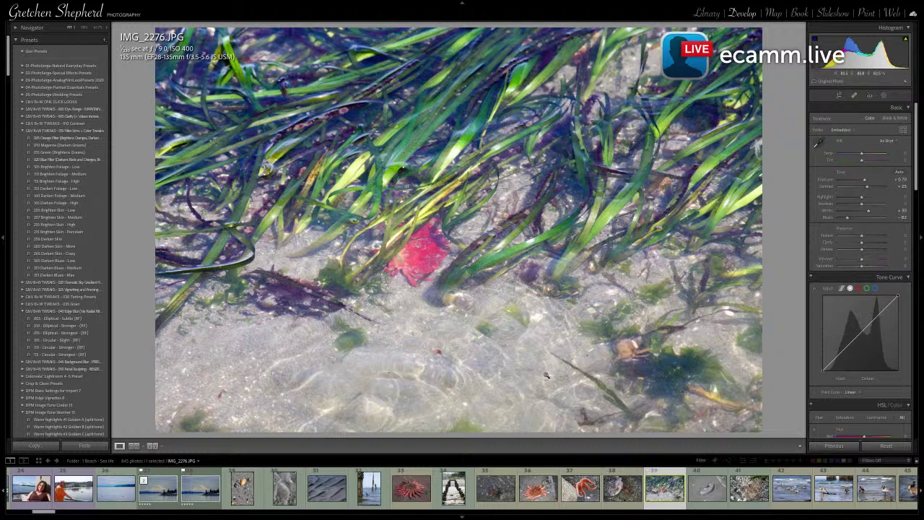
Browse IMG_2279, IMG_2281 and IMG_2300, then return to the pier piling photo IMG_2249.JPG
{"action": "left_click", "coordinate": [708, 494]}
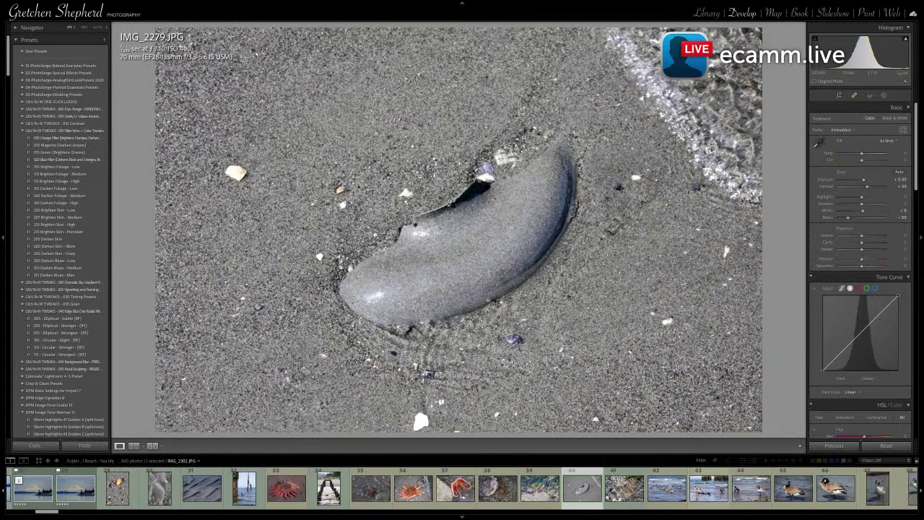
{"action": "left_click", "coordinate": [582, 489]}
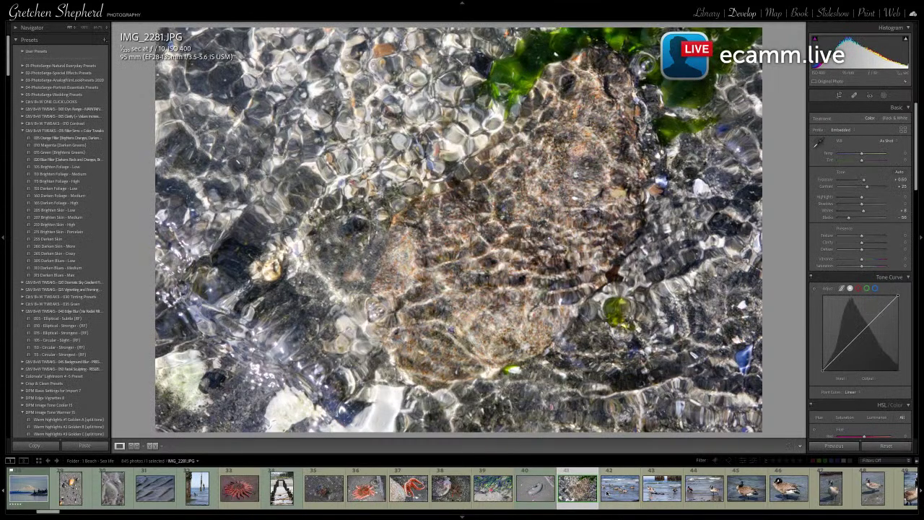
{"action": "left_click", "coordinate": [618, 493]}
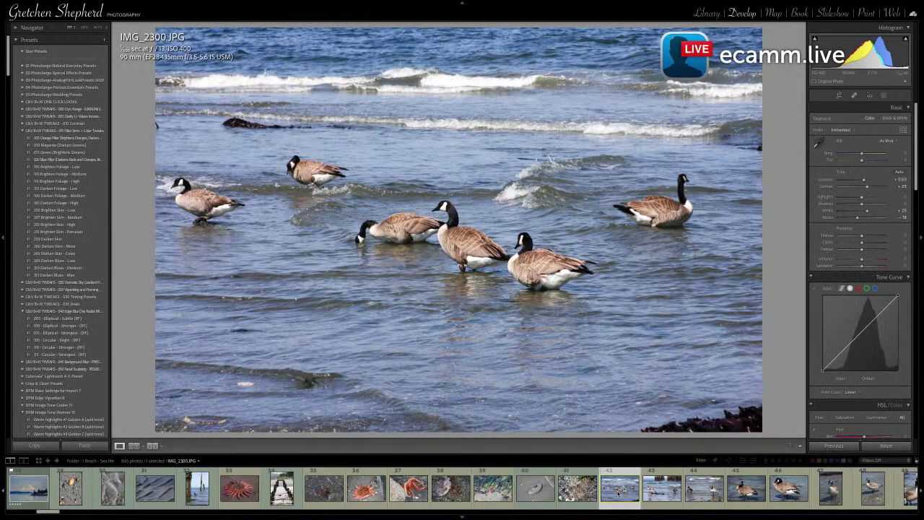
{"action": "left_click", "coordinate": [195, 497]}
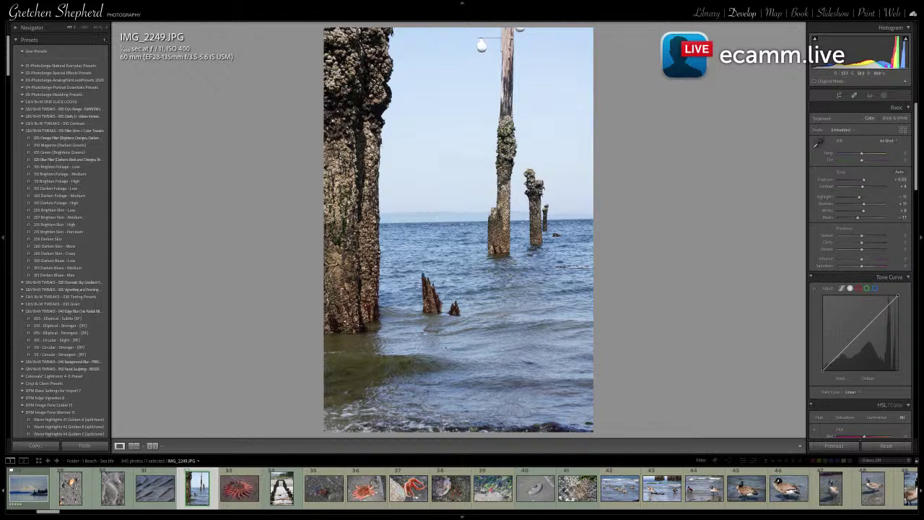
Browse the mountain, ferry portrait and railing photos, ending on sand ripples IMG_2245-2.JPG
{"action": "scroll", "coordinate": [182, 491], "scroll_direction": "up", "scroll_amount": 5}
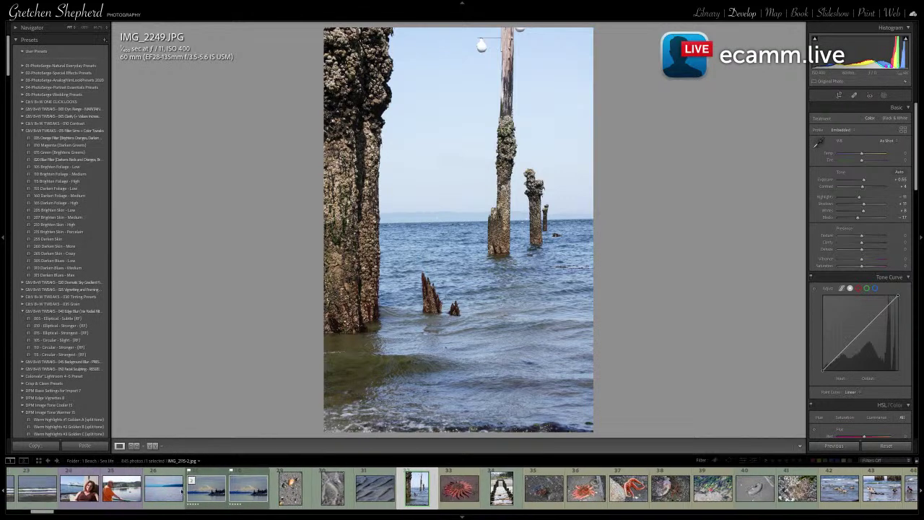
{"action": "left_click", "coordinate": [275, 495]}
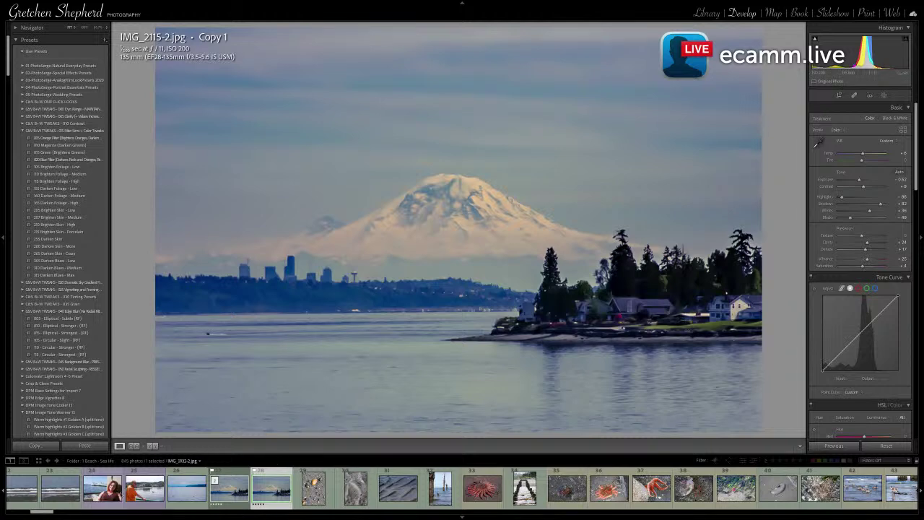
{"action": "left_click", "coordinate": [99, 488]}
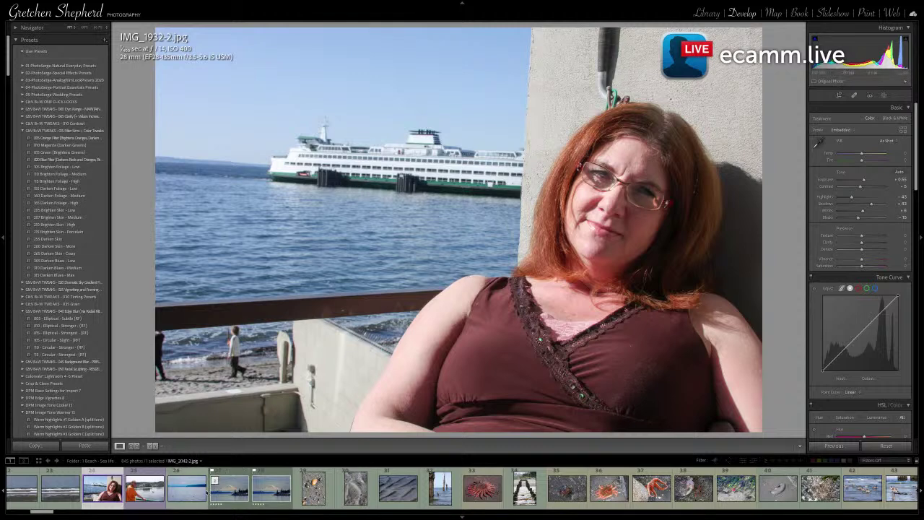
{"action": "left_click", "coordinate": [146, 495]}
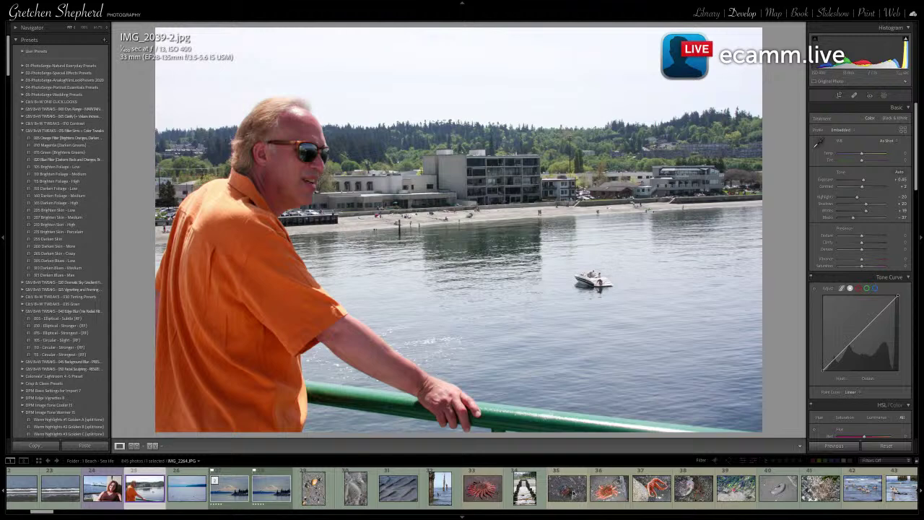
{"action": "scroll", "coordinate": [433, 494], "scroll_direction": "down", "scroll_amount": 3}
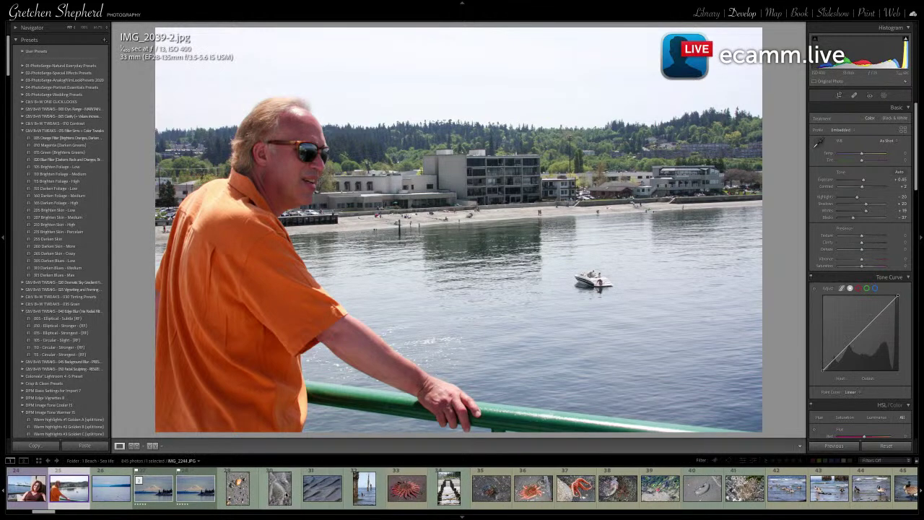
{"action": "left_click", "coordinate": [334, 492]}
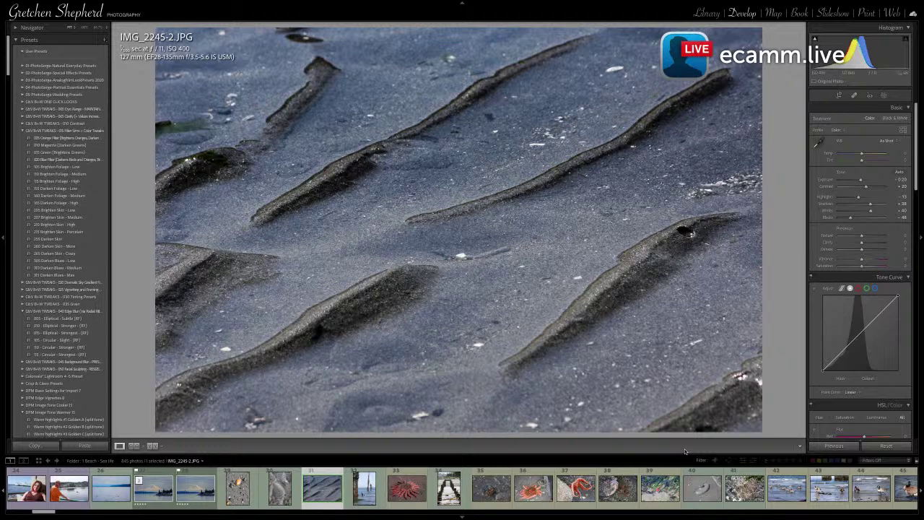
Browse goose photos IMG_2309 through IMG_2317, then open the sunset IMG_2340-2.jpg
{"action": "scroll", "coordinate": [689, 498], "scroll_direction": "down", "scroll_amount": 5}
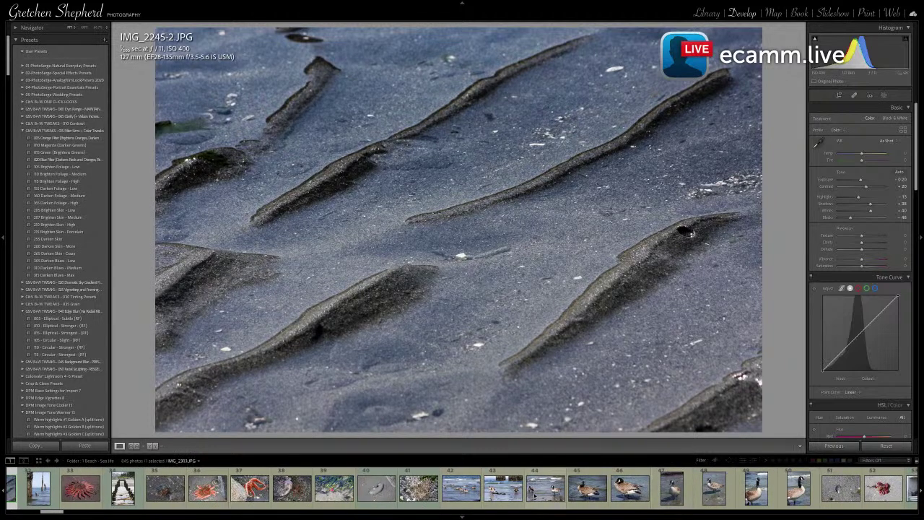
{"action": "left_click", "coordinate": [628, 489]}
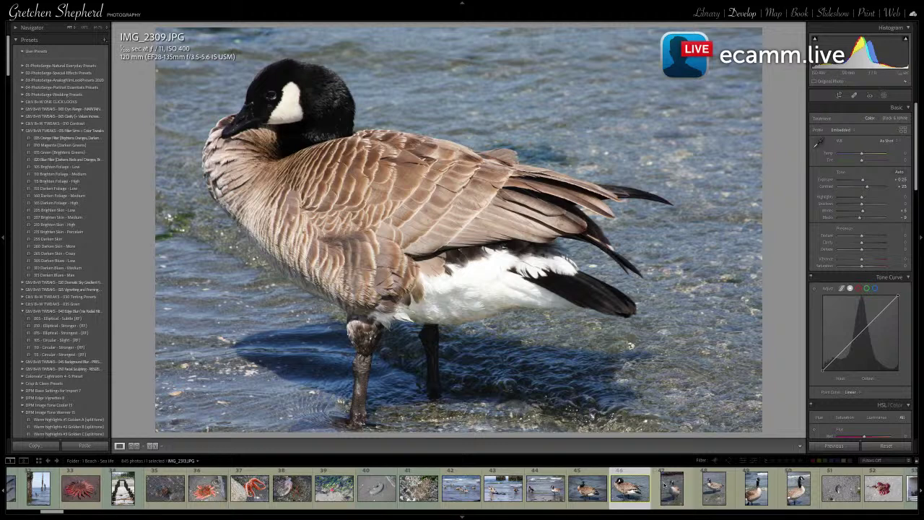
{"action": "scroll", "coordinate": [687, 488], "scroll_direction": "down", "scroll_amount": 3}
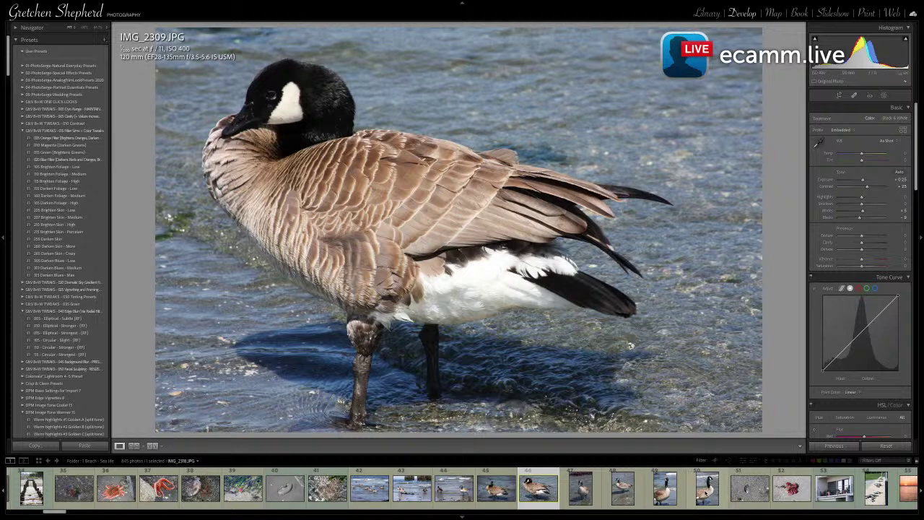
{"action": "left_click", "coordinate": [704, 489]}
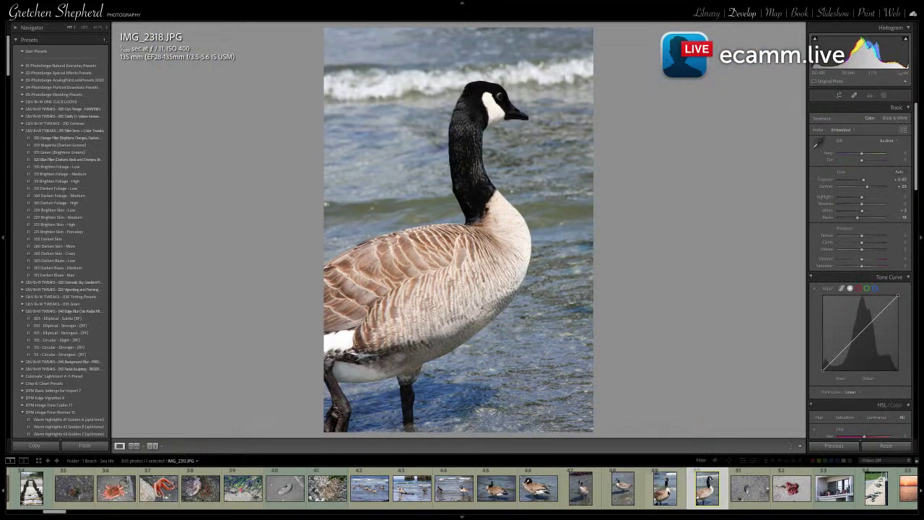
{"action": "left_click", "coordinate": [664, 488]}
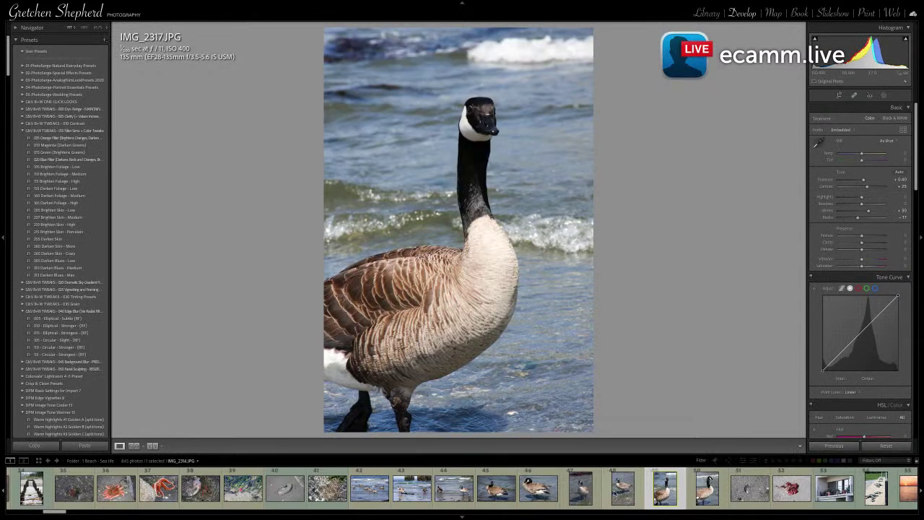
{"action": "scroll", "coordinate": [462, 488], "scroll_direction": "down", "scroll_amount": 5}
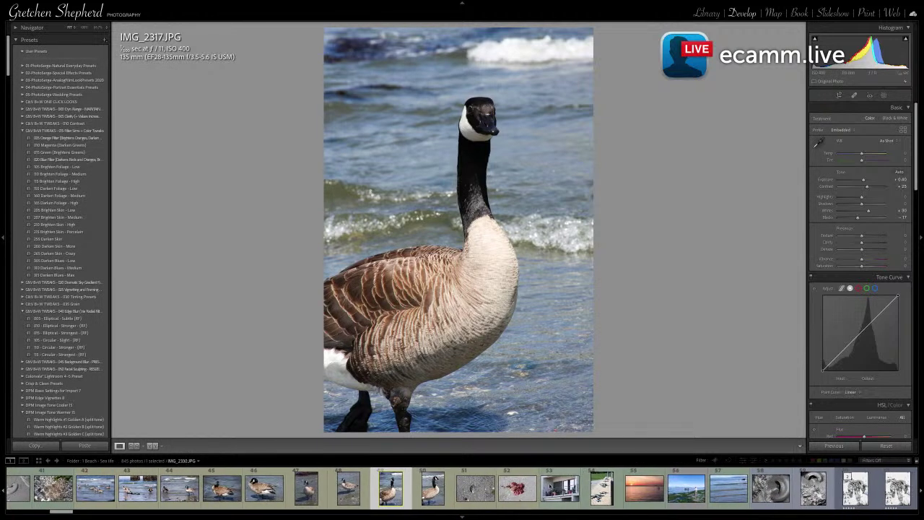
{"action": "scroll", "coordinate": [570, 491], "scroll_direction": "down", "scroll_amount": 2}
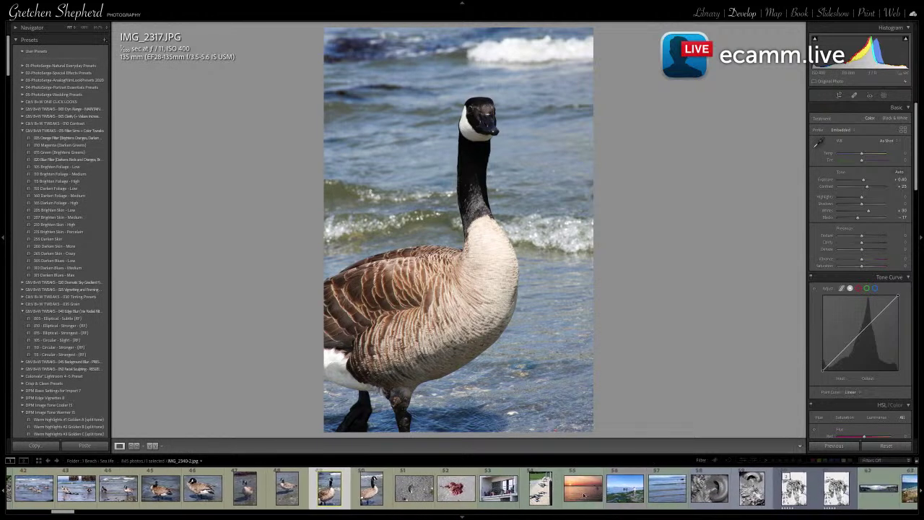
{"action": "left_click", "coordinate": [584, 497]}
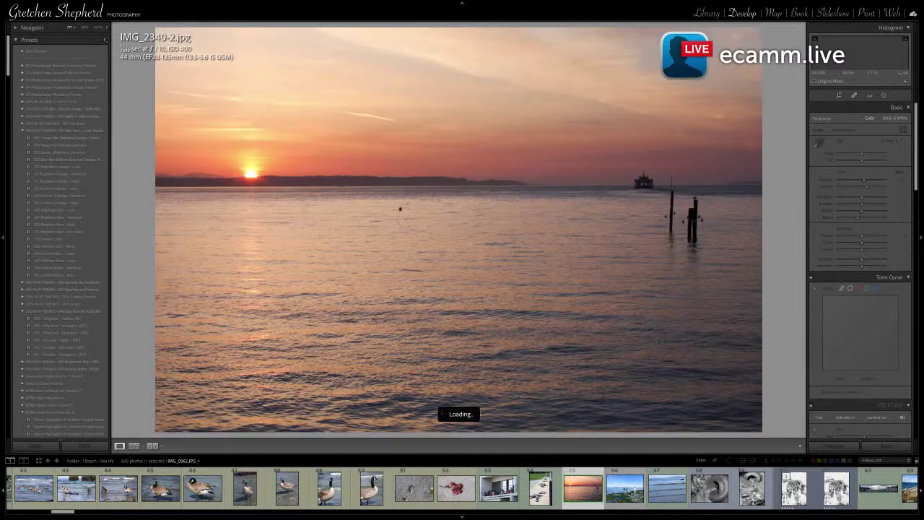
Open the wading-beach photo, then the black-and-white shell close-up IMG_0582.JPG
{"action": "left_click", "coordinate": [630, 493]}
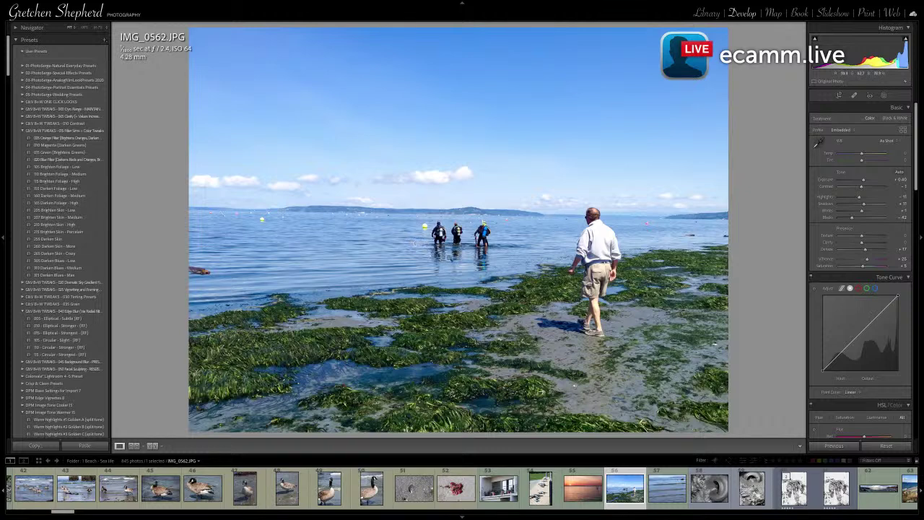
{"action": "scroll", "coordinate": [665, 485], "scroll_direction": "down", "scroll_amount": 2}
{"action": "scroll", "coordinate": [664, 486], "scroll_direction": "down", "scroll_amount": 3}
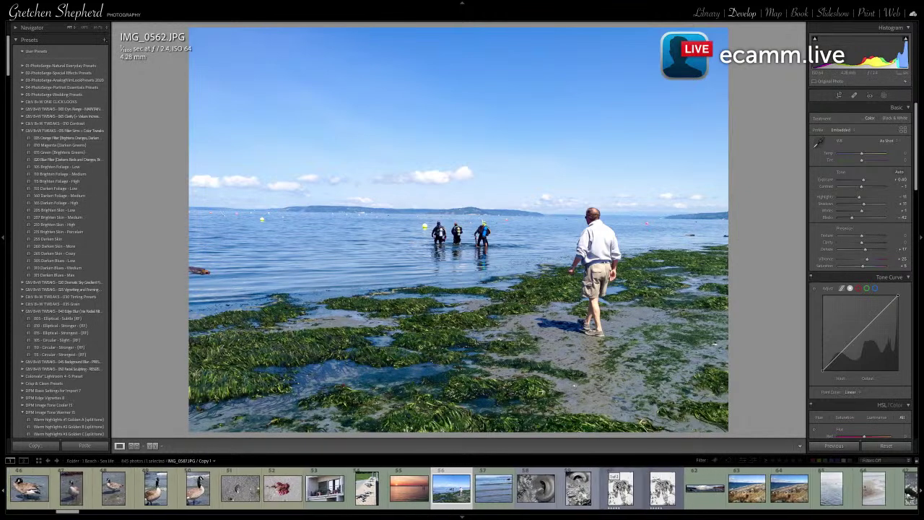
{"action": "left_click", "coordinate": [536, 496]}
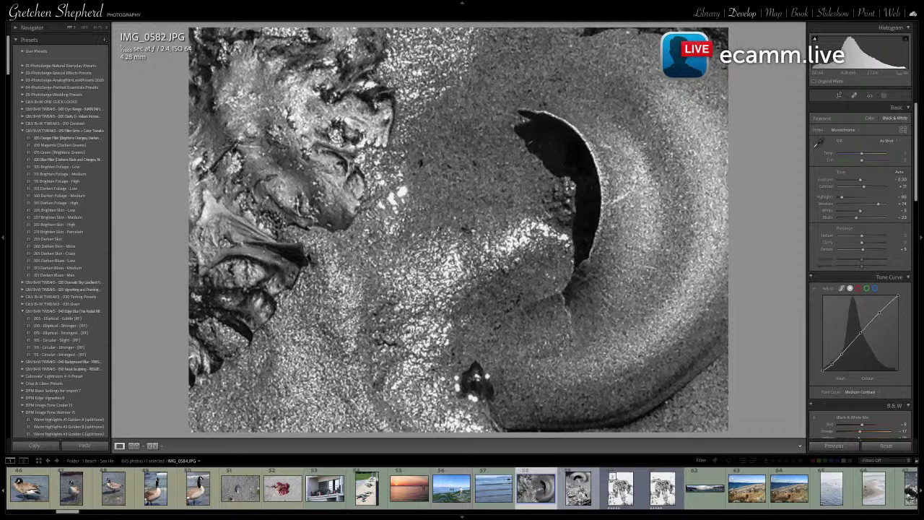
Review black-and-white shots IMG_0584 and IMG_0587 and the beach panorama IMG_0967
{"action": "left_click", "coordinate": [579, 494]}
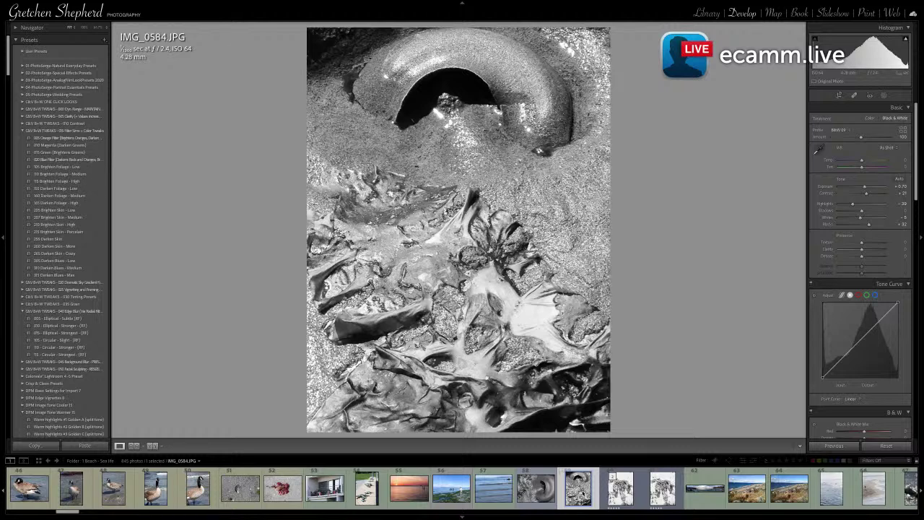
{"action": "left_click", "coordinate": [621, 488]}
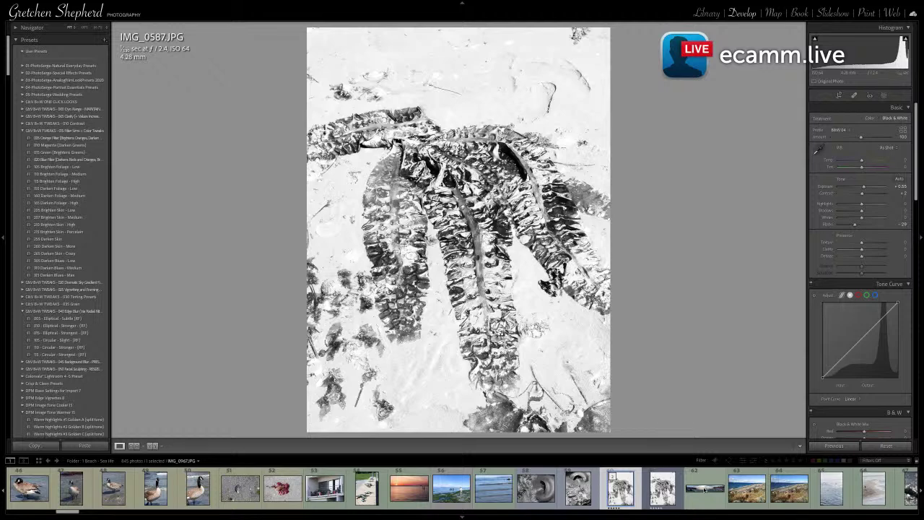
{"action": "left_click", "coordinate": [705, 488]}
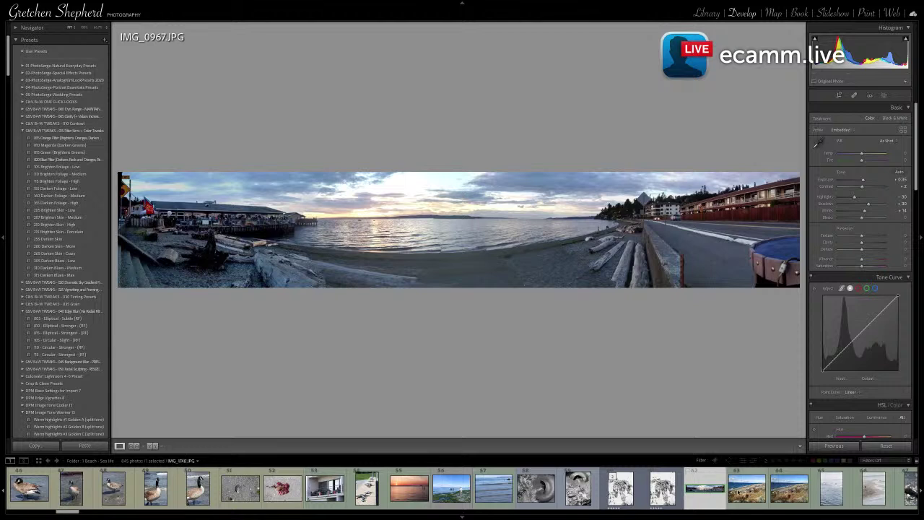
Open the underwater red-rock photo 20140712-IMG_0100.CR2 and view it in Library
{"action": "scroll", "coordinate": [740, 492], "scroll_direction": "down", "scroll_amount": 2}
{"action": "scroll", "coordinate": [713, 495], "scroll_direction": "down", "scroll_amount": 8}
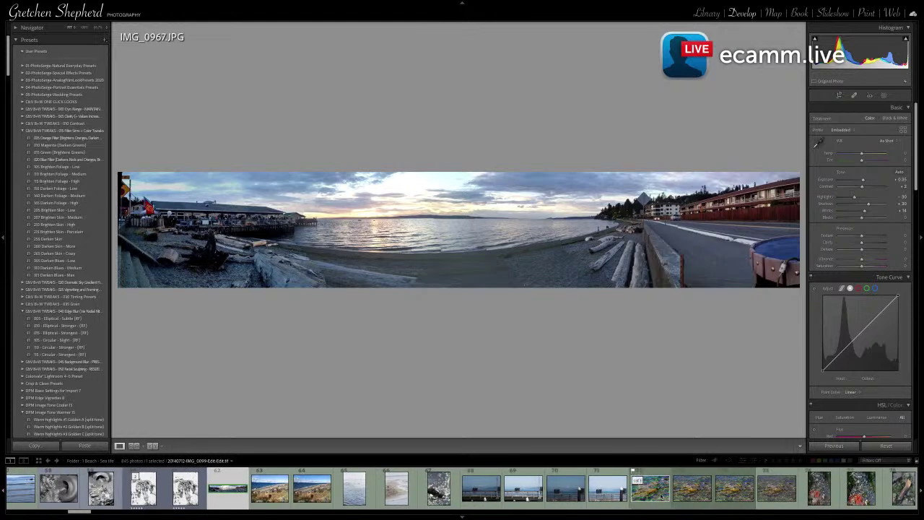
{"action": "scroll", "coordinate": [712, 494], "scroll_direction": "down", "scroll_amount": 4}
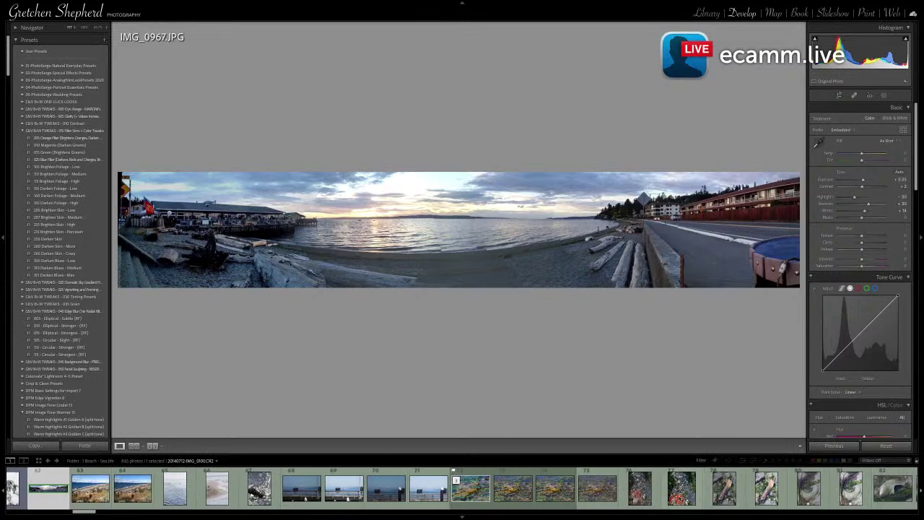
{"action": "left_click", "coordinate": [679, 501]}
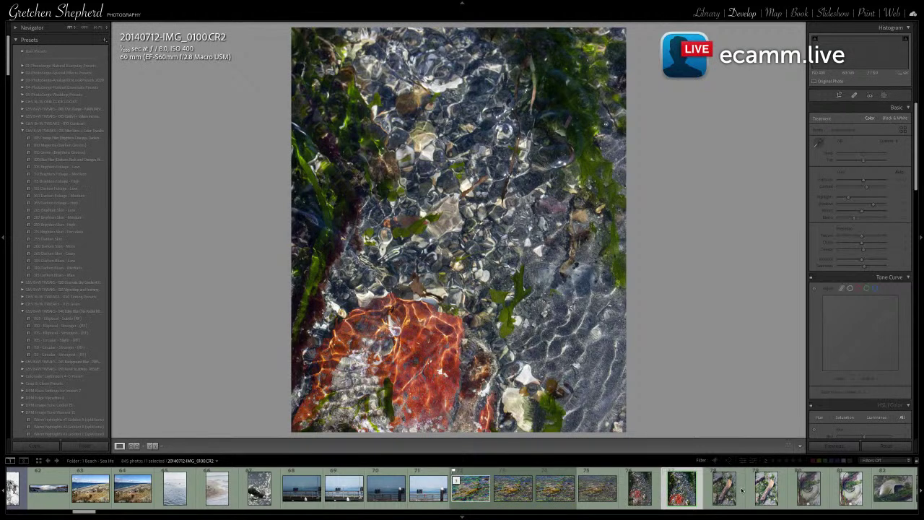
{"action": "scroll", "coordinate": [741, 490], "scroll_direction": "down", "scroll_amount": 4}
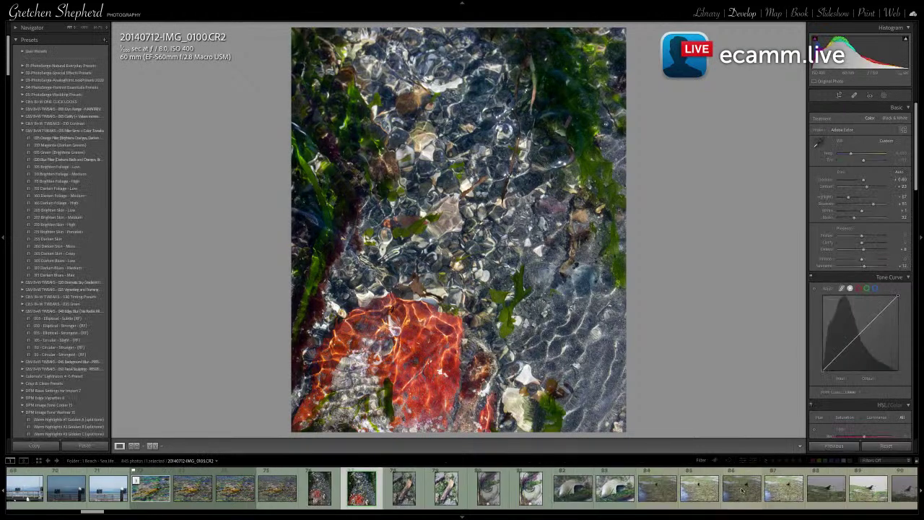
{"action": "left_click", "coordinate": [709, 12]}
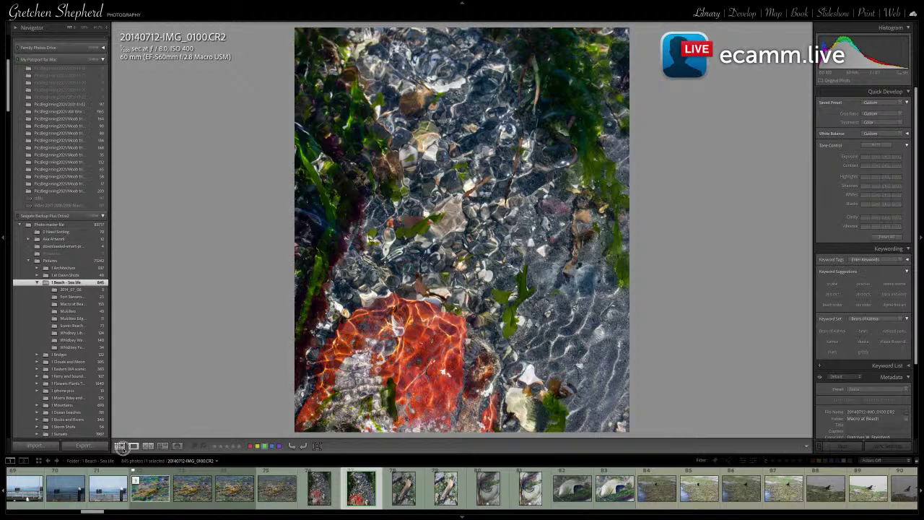
Show the Beach - Sea life folder as a thumbnail grid and scroll down through its 845 photos
{"action": "left_click", "coordinate": [120, 446]}
{"action": "scroll", "coordinate": [520, 344], "scroll_direction": "down", "scroll_amount": 4}
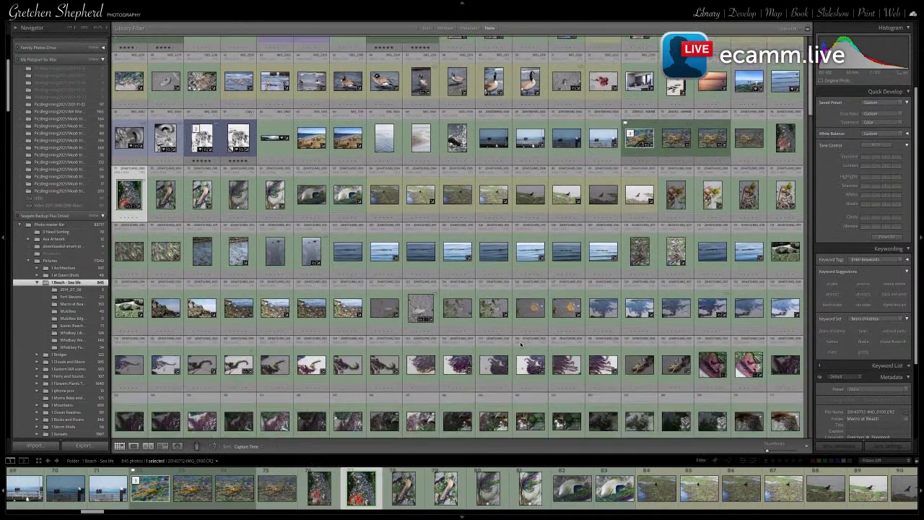
{"action": "scroll", "coordinate": [520, 344], "scroll_direction": "down", "scroll_amount": 3}
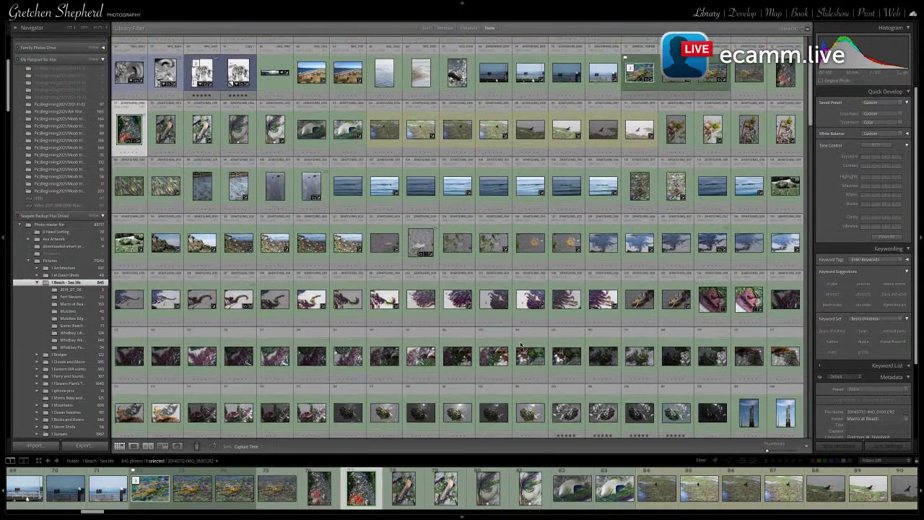
{"action": "scroll", "coordinate": [521, 344], "scroll_direction": "down", "scroll_amount": 1}
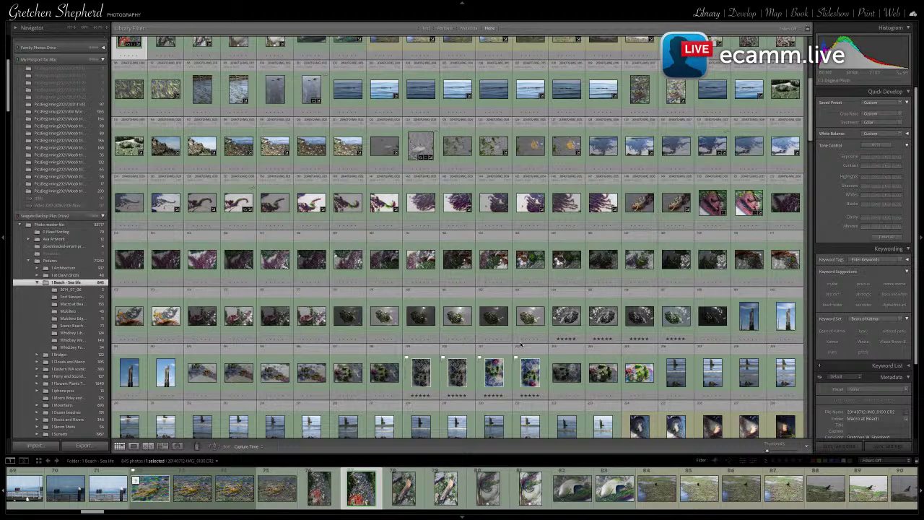
{"action": "scroll", "coordinate": [521, 345], "scroll_direction": "down", "scroll_amount": 2}
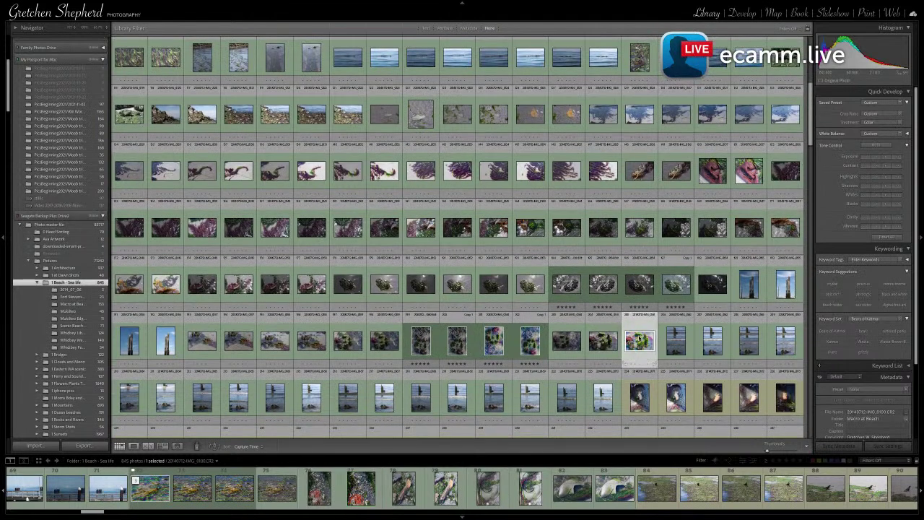
Preview IMG_0161 and IMG_0160.CR2 Copy 1 in Loupe, then display the nudibranch photo IMG_0171
{"action": "double_click", "coordinate": [639, 339]}
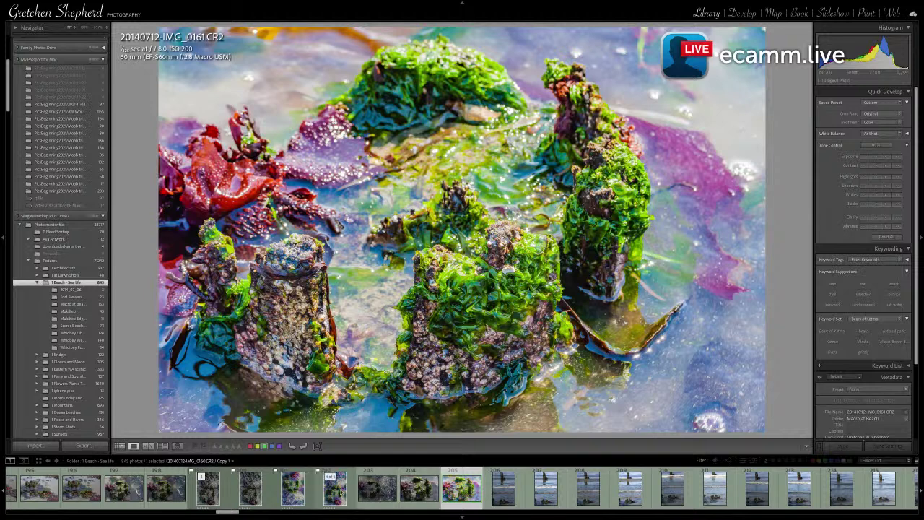
{"action": "left_click", "coordinate": [339, 491]}
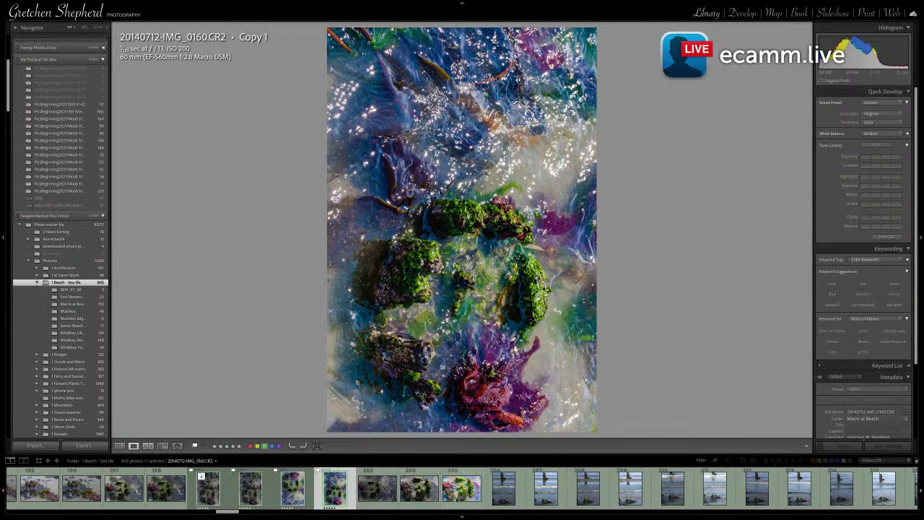
{"action": "scroll", "coordinate": [448, 494], "scroll_direction": "down", "scroll_amount": 2}
{"action": "scroll", "coordinate": [636, 490], "scroll_direction": "down", "scroll_amount": 10}
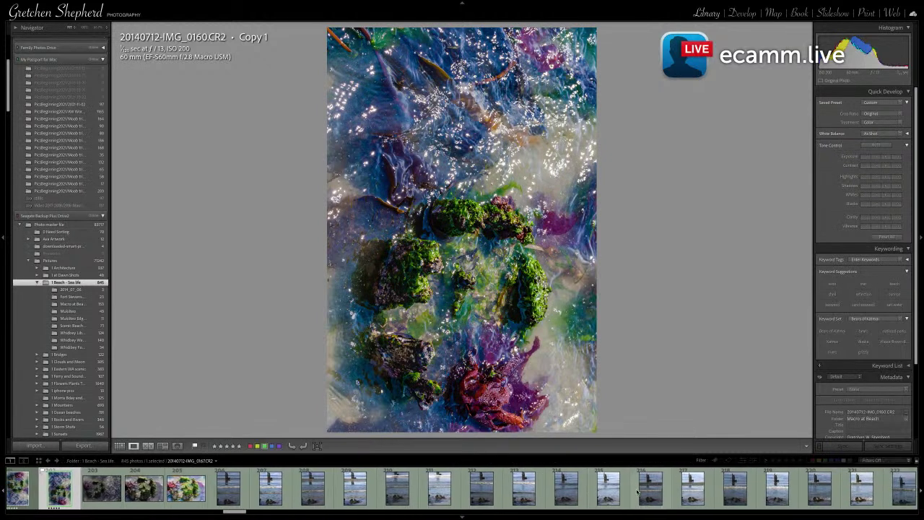
{"action": "scroll", "coordinate": [637, 490], "scroll_direction": "down", "scroll_amount": 5}
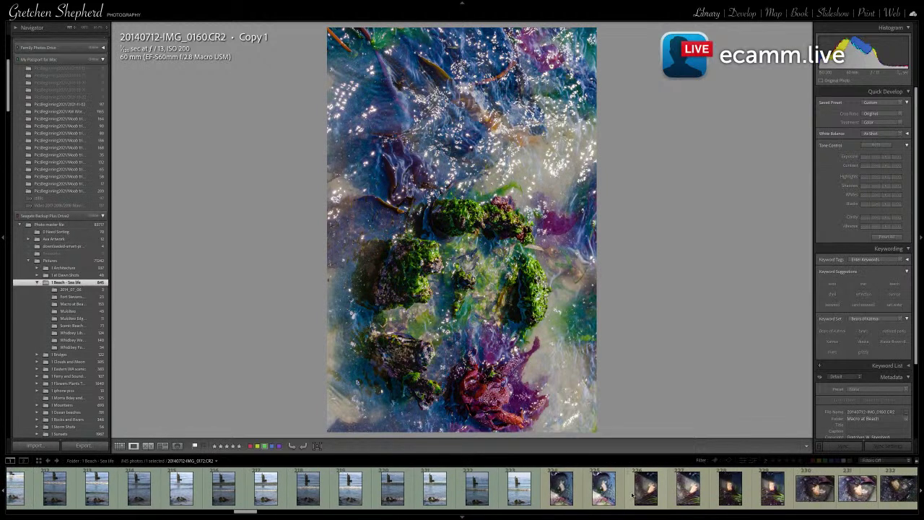
{"action": "left_click", "coordinate": [604, 490]}
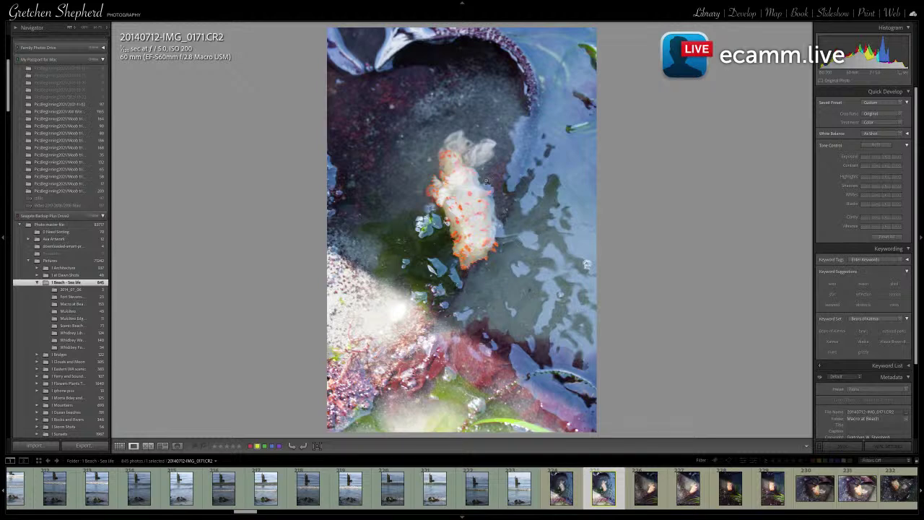
View nudibranch shots IMG_0173 and IMG_0176, comparing IMG_0176 with its neighbouring shot
{"action": "left_click", "coordinate": [733, 493]}
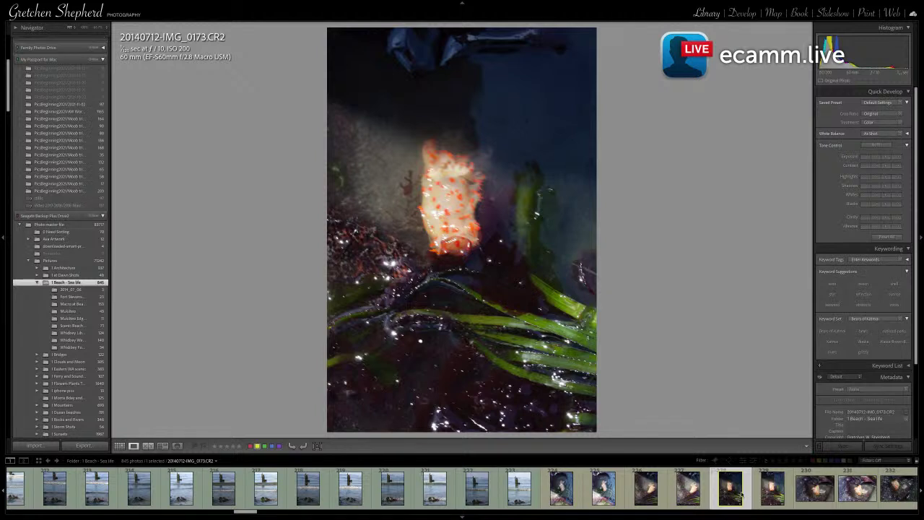
{"action": "scroll", "coordinate": [737, 492], "scroll_direction": "right", "scroll_amount": 4}
{"action": "scroll", "coordinate": [746, 493], "scroll_direction": "right", "scroll_amount": 2}
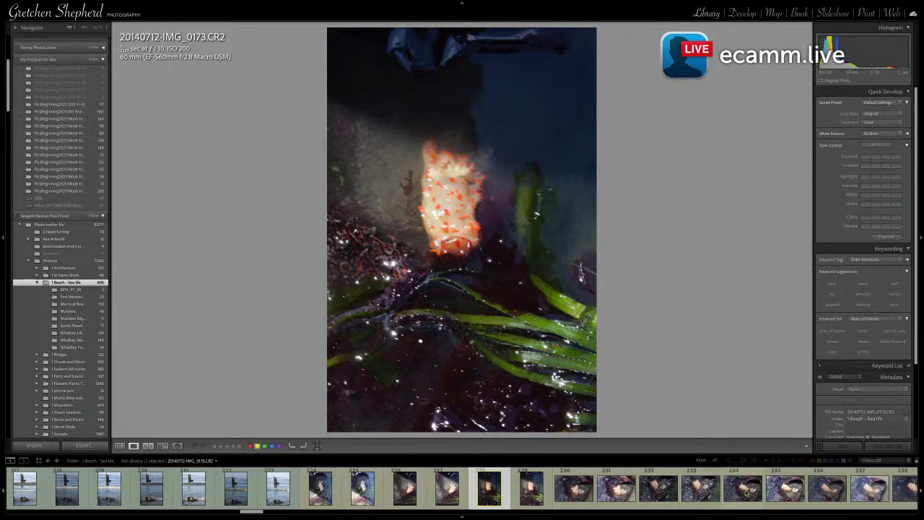
{"action": "left_click", "coordinate": [740, 493]}
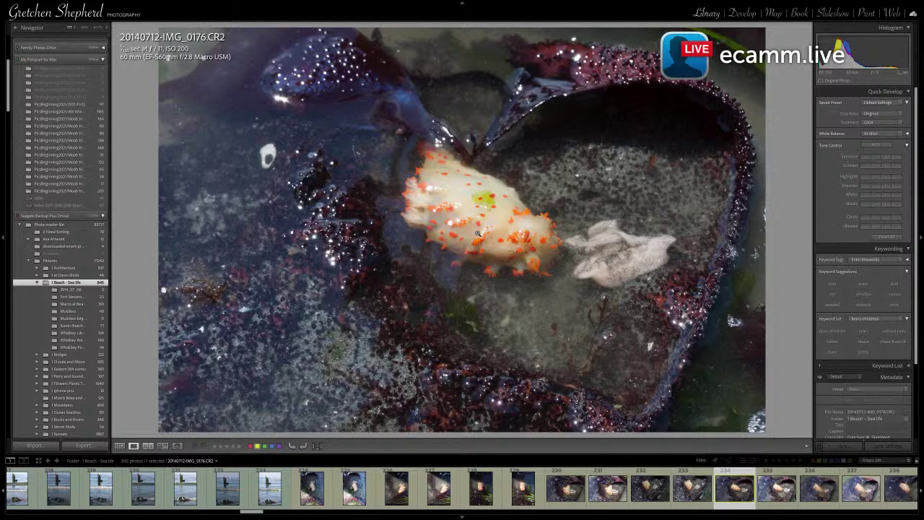
{"action": "key", "text": "Right"}
{"action": "key", "text": "Right"}
{"action": "key", "text": "Left"}
{"action": "key", "text": "Left"}
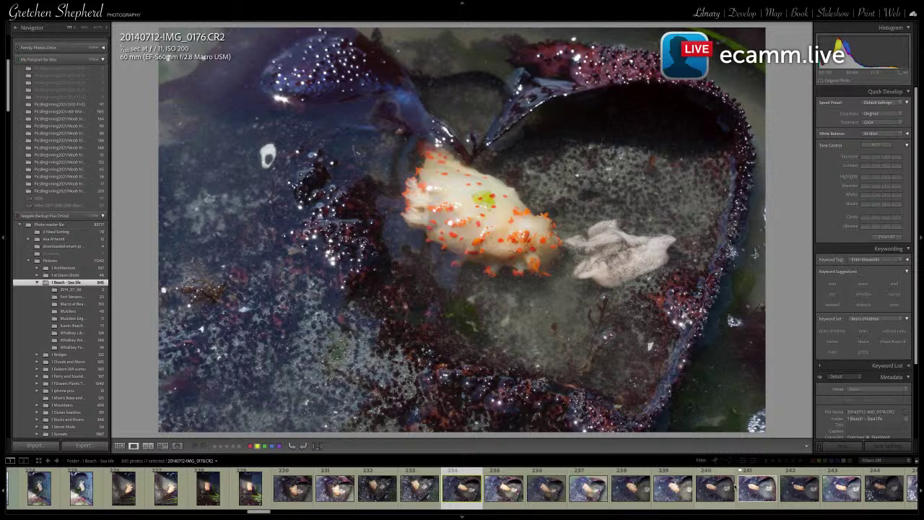
Show the eelgrass-on-rocks seaweed photo IMG_0188 in Loupe
{"action": "scroll", "coordinate": [735, 489], "scroll_direction": "down", "scroll_amount": 8}
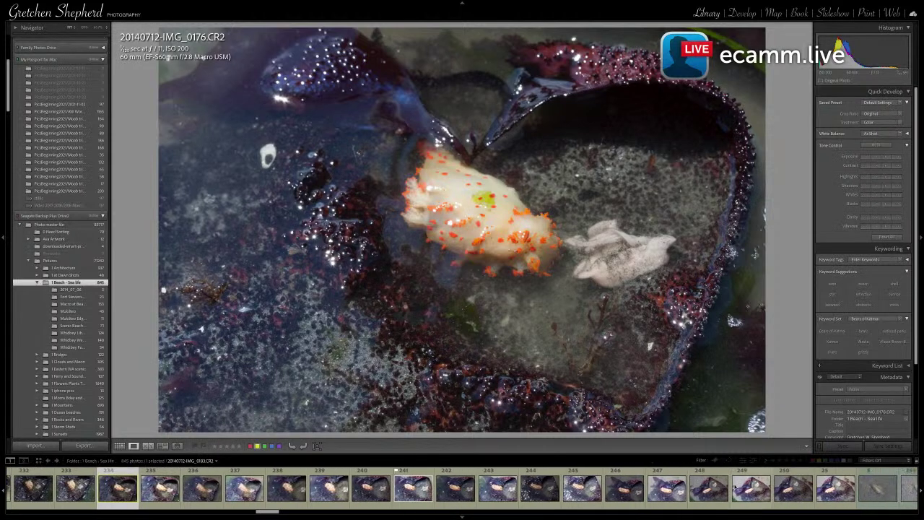
{"action": "scroll", "coordinate": [735, 489], "scroll_direction": "down", "scroll_amount": 5}
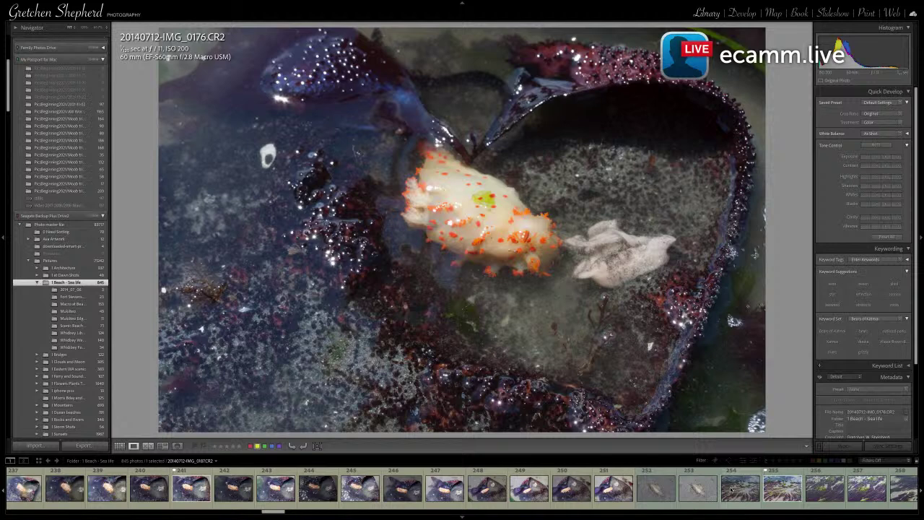
{"action": "scroll", "coordinate": [732, 489], "scroll_direction": "down", "scroll_amount": 5}
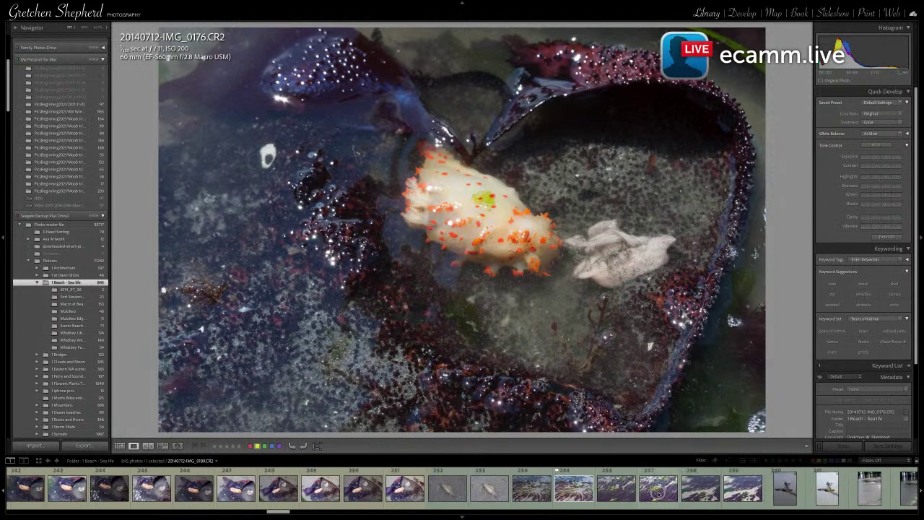
{"action": "left_click", "coordinate": [657, 491]}
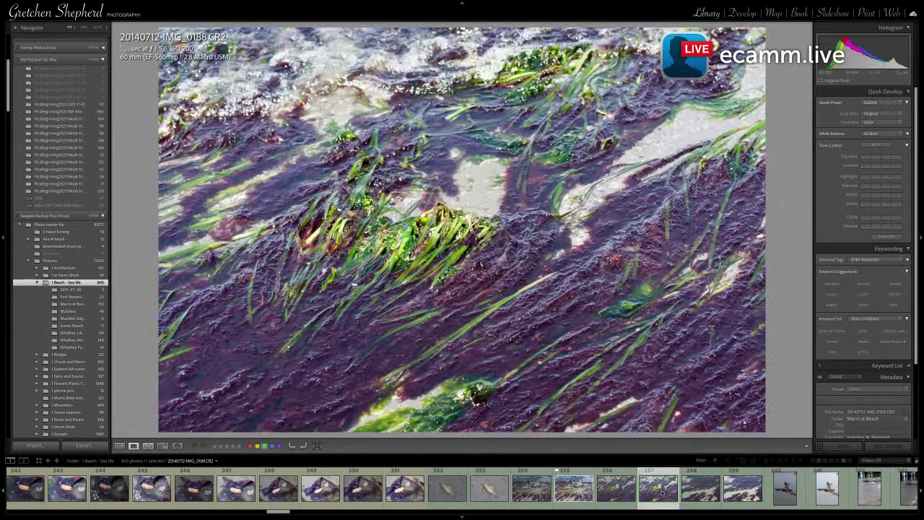
Preview the clam shell photo IMG_0193 and the branching seaweed photo IMG_0200
{"action": "scroll", "coordinate": [672, 492], "scroll_direction": "down", "scroll_amount": 5}
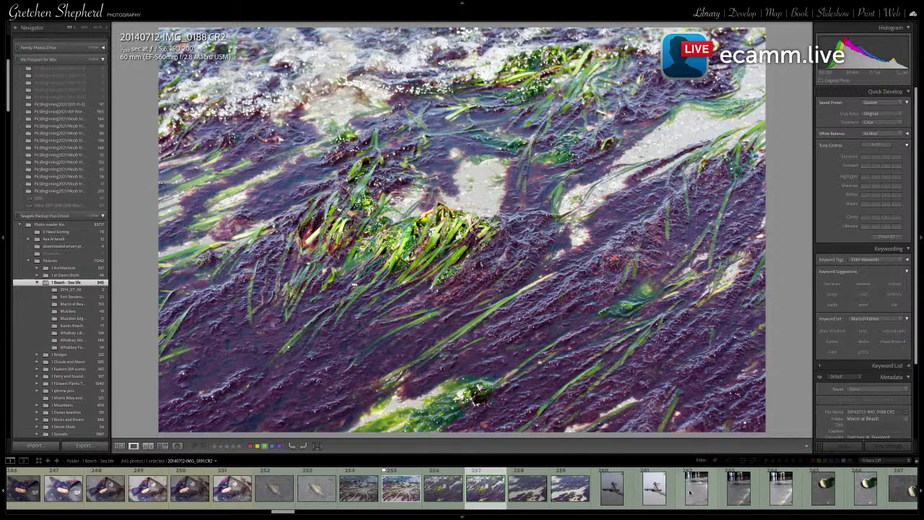
{"action": "scroll", "coordinate": [689, 493], "scroll_direction": "down", "scroll_amount": 3}
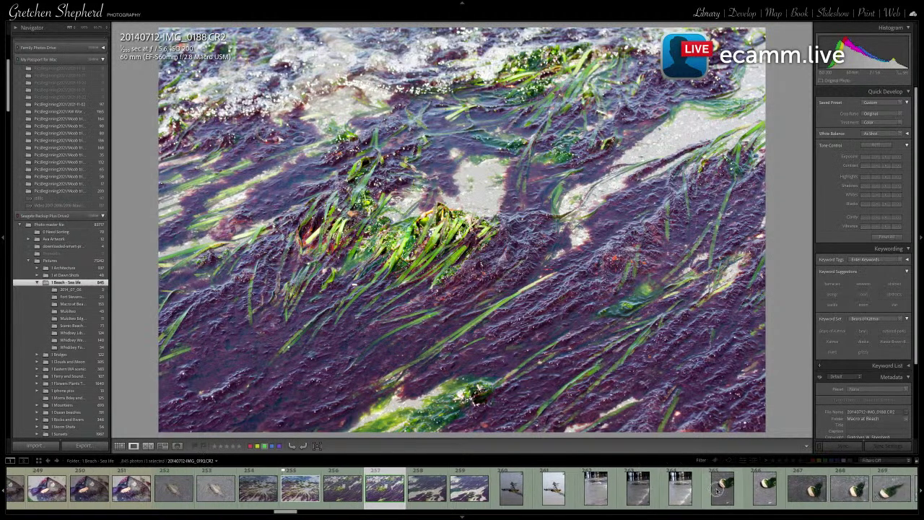
{"action": "left_click", "coordinate": [718, 491]}
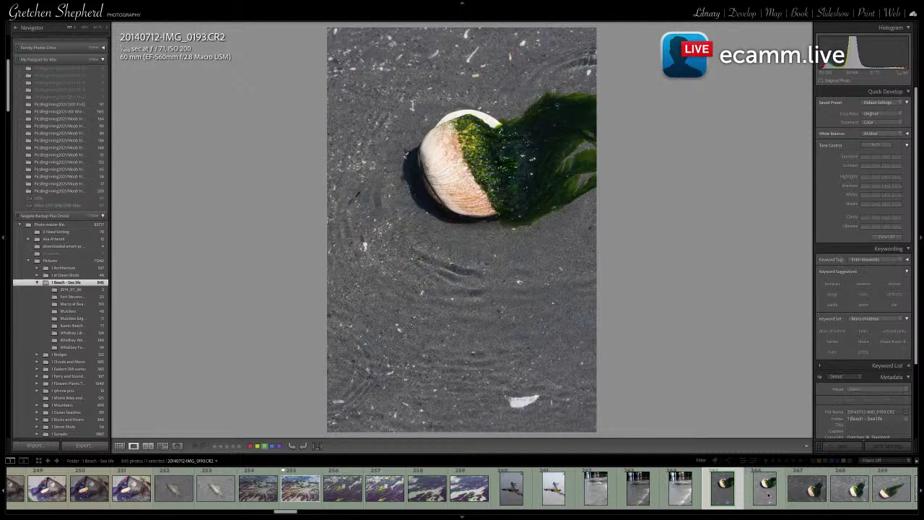
{"action": "scroll", "coordinate": [768, 494], "scroll_direction": "down", "scroll_amount": 15}
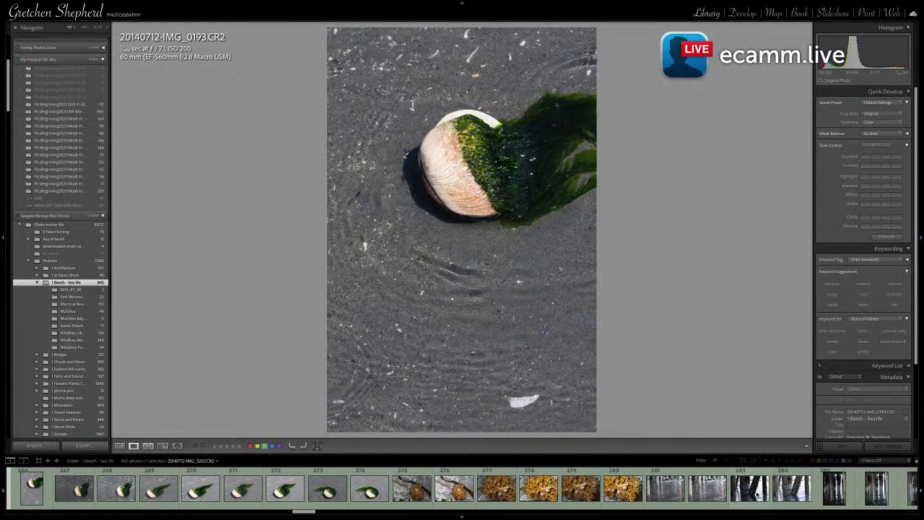
{"action": "left_click", "coordinate": [622, 487]}
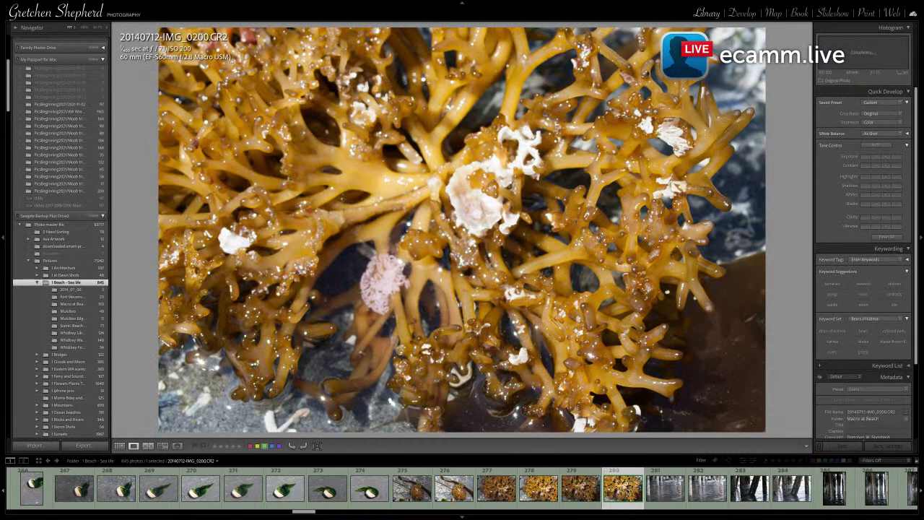
Preview the pier pilings photo IMG_0203, ending on the lichen-covered piling IMG_0205
{"action": "scroll", "coordinate": [736, 491], "scroll_direction": "down", "scroll_amount": 3}
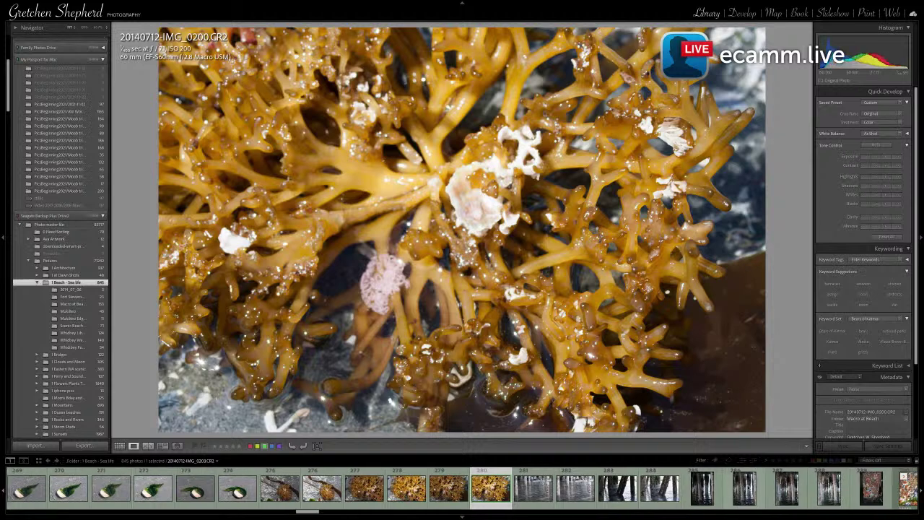
{"action": "left_click", "coordinate": [744, 488]}
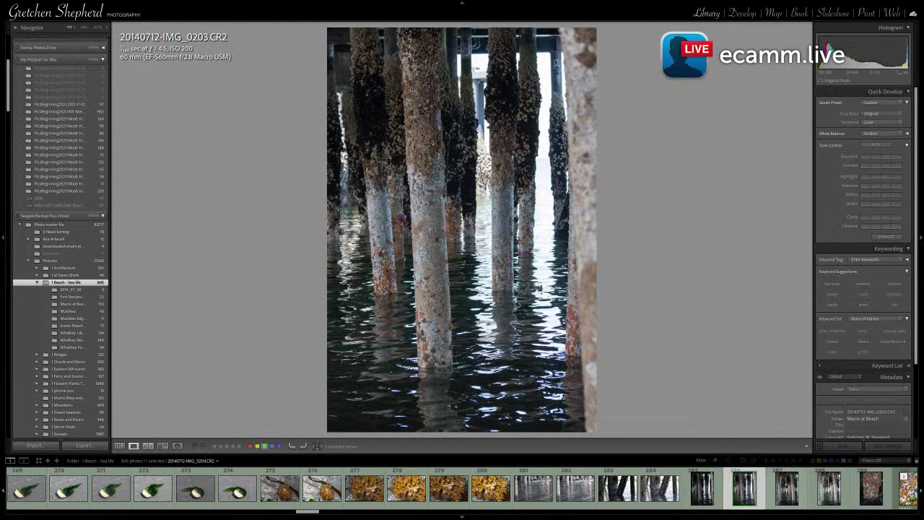
{"action": "scroll", "coordinate": [785, 487], "scroll_direction": "down", "scroll_amount": 3}
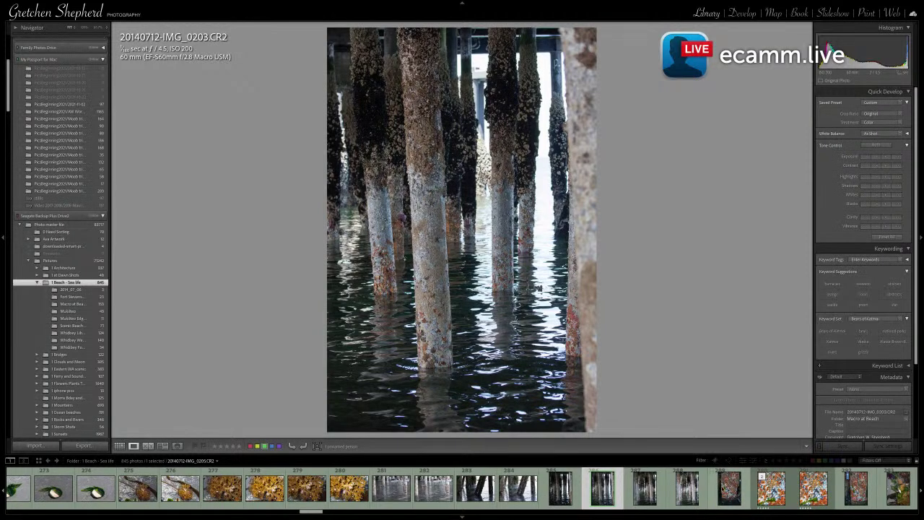
{"action": "left_click", "coordinate": [726, 489]}
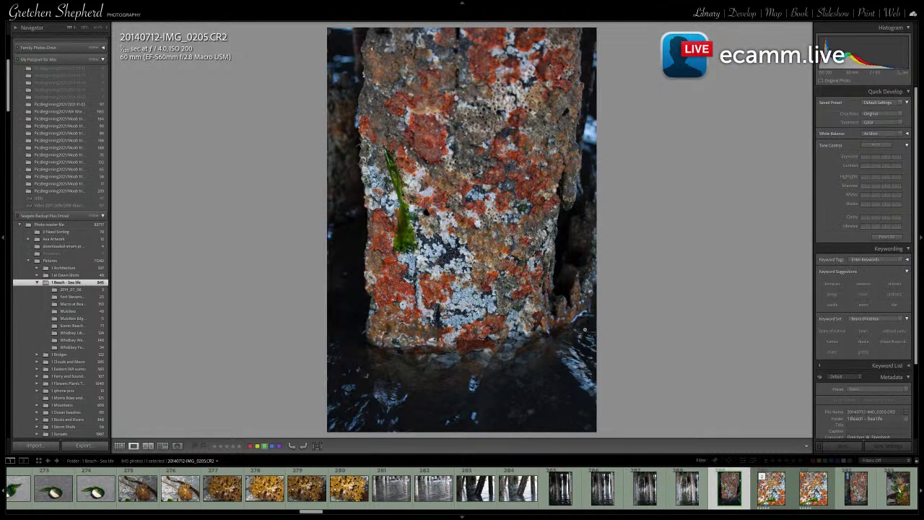
Check the close-up lichen and IMG_0204 pilings shots, then open the darker pilings IMG_0203 in Develop
{"action": "left_click", "coordinate": [774, 491]}
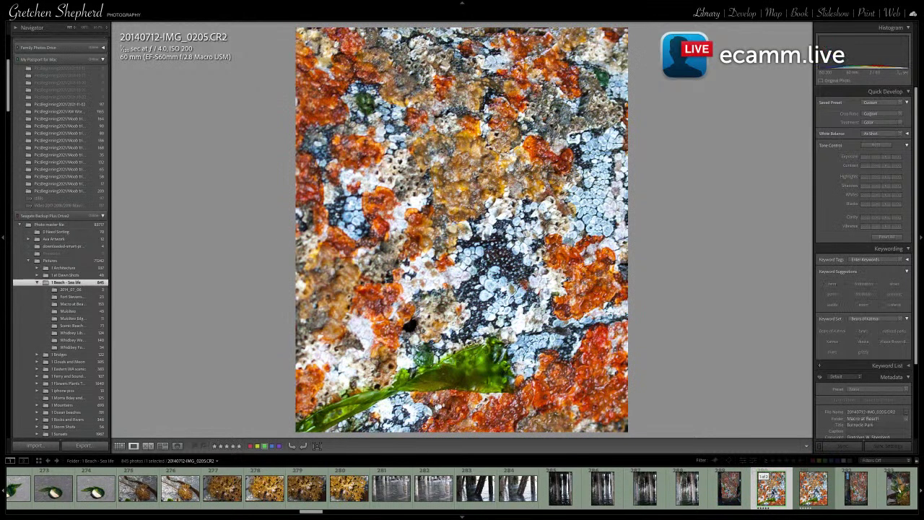
{"action": "scroll", "coordinate": [773, 488], "scroll_direction": "up", "scroll_amount": 1}
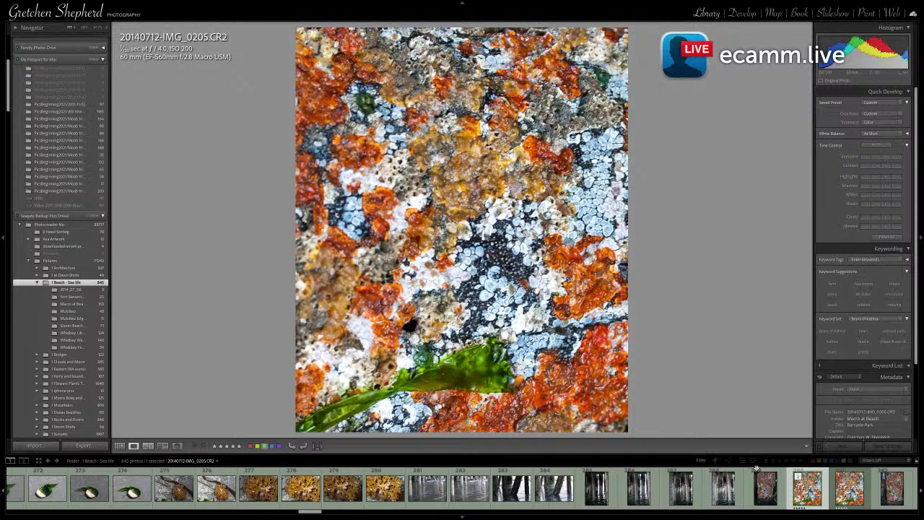
{"action": "key", "text": "Left"}
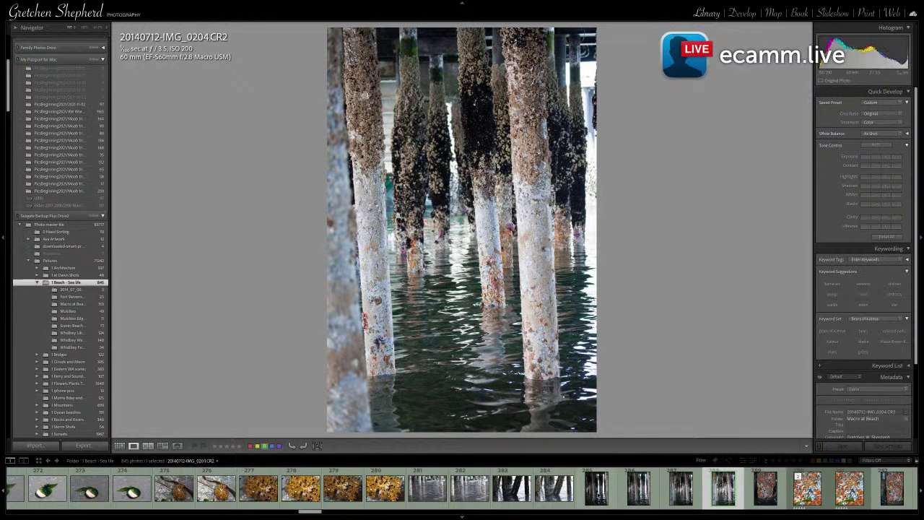
{"action": "left_click", "coordinate": [596, 488]}
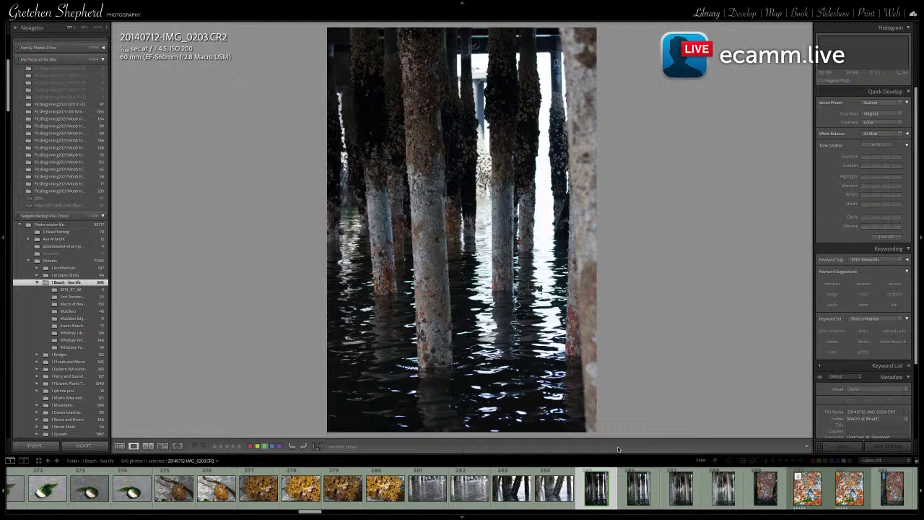
{"action": "left_click", "coordinate": [741, 13]}
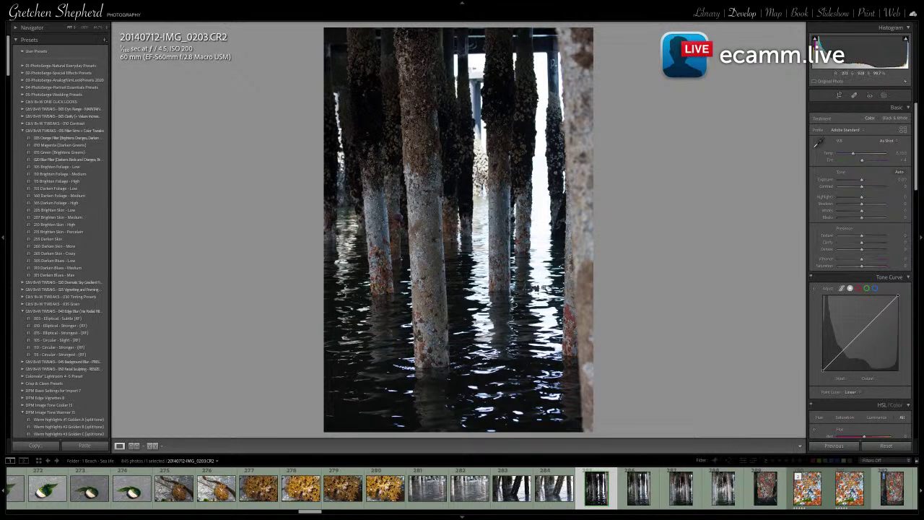
Brighten the pier pilings photos, making a virtual copy and moving on to IMG_0204
{"action": "key", "text": "Right"}
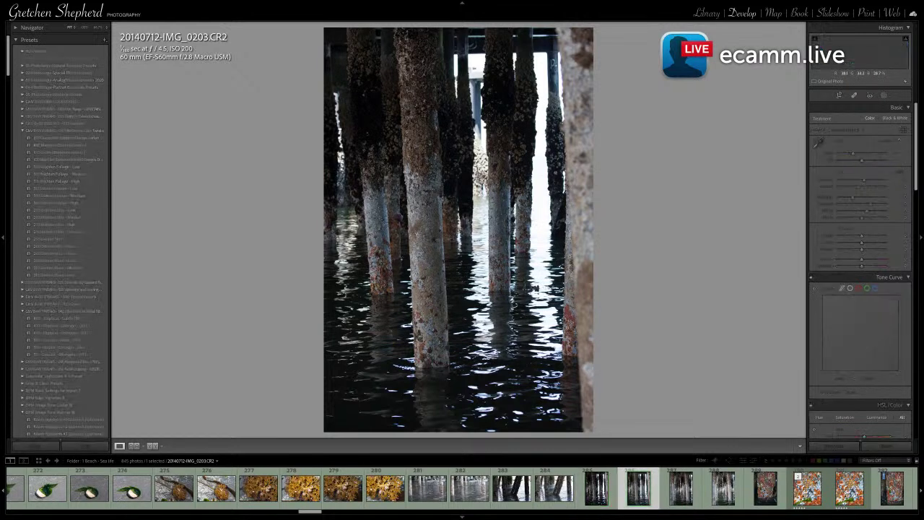
{"action": "key", "text": "super+apostrophe"}
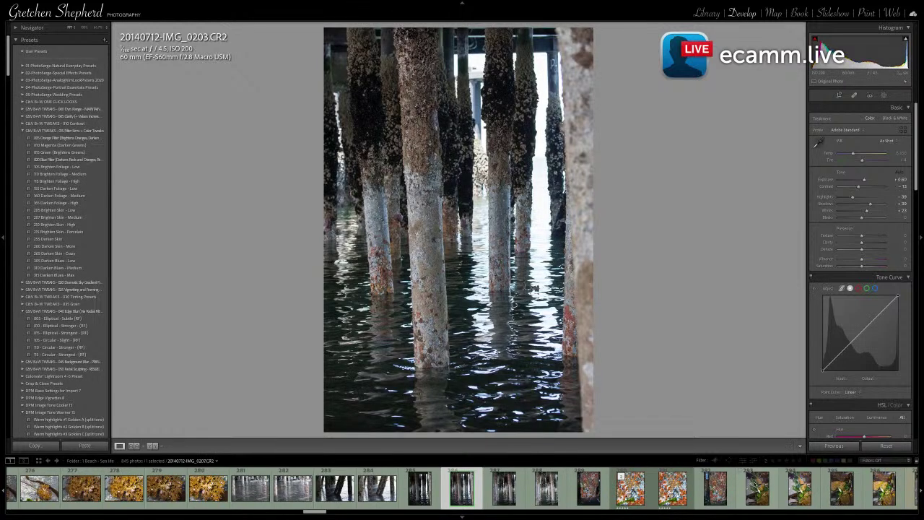
{"action": "left_click", "coordinate": [500, 496]}
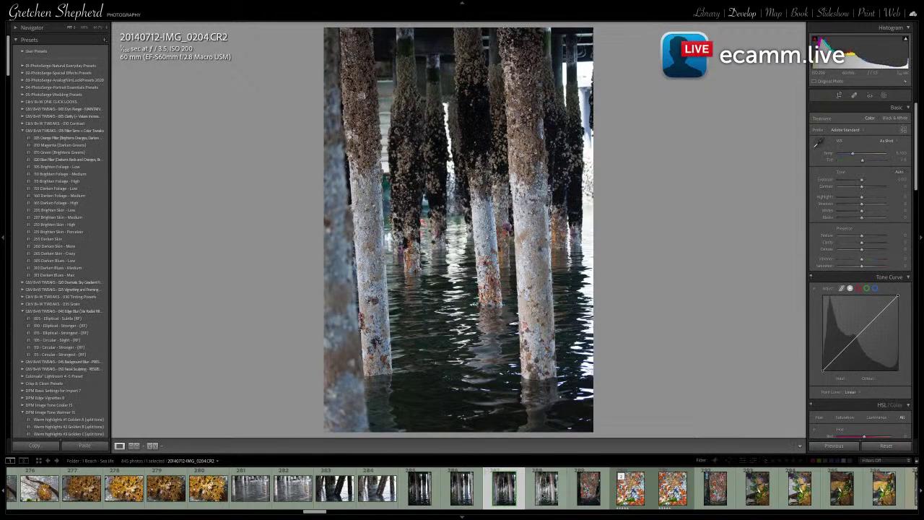
{"action": "left_click", "coordinate": [545, 488]}
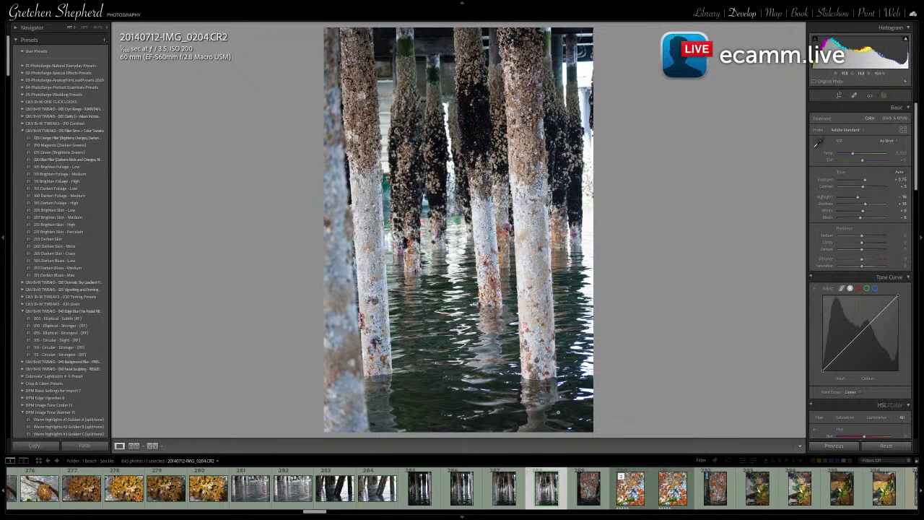
Adjust lichen pilings IMG_0205 and IMG_0206, make a virtual copy, and open the close-up lichen copy
{"action": "left_click", "coordinate": [588, 491]}
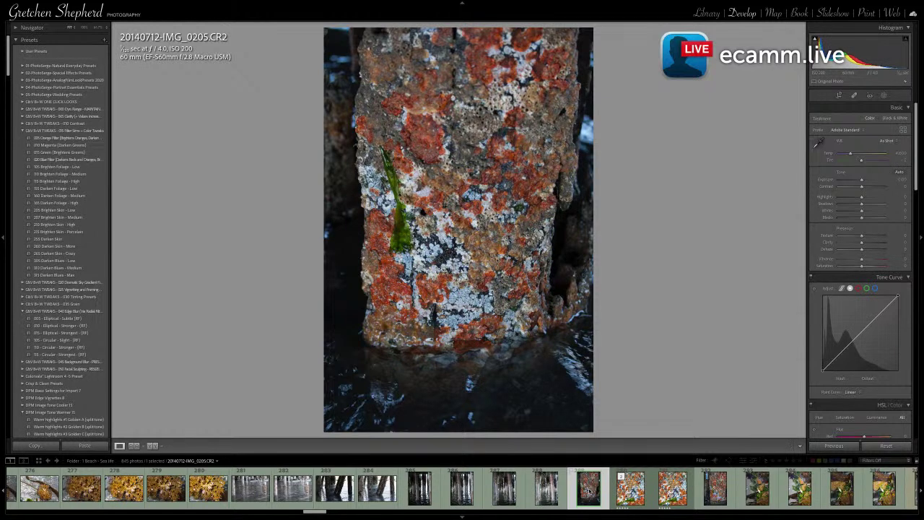
{"action": "left_click", "coordinate": [714, 490]}
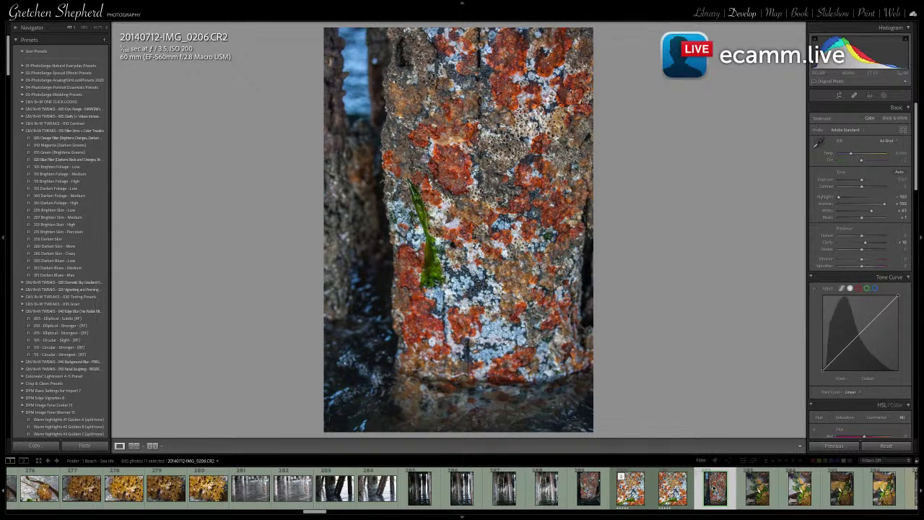
{"action": "key", "text": "super+apostrophe"}
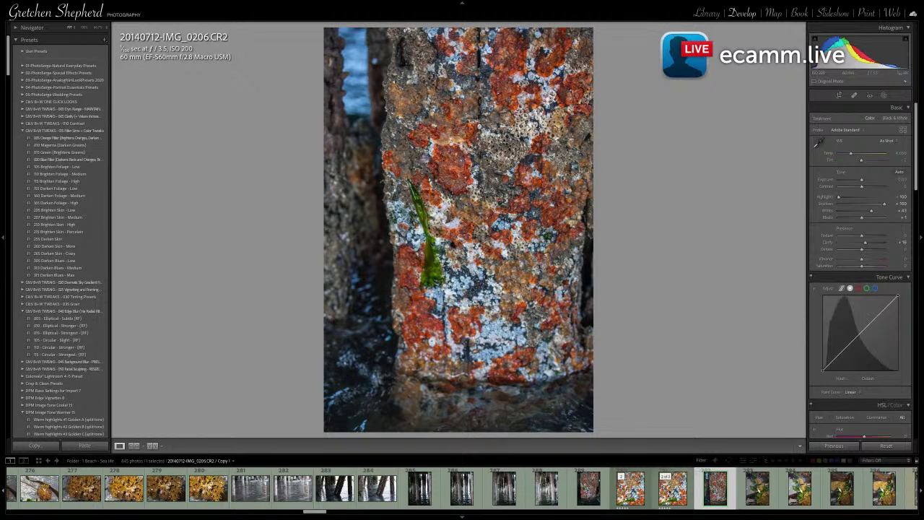
{"action": "left_click", "coordinate": [670, 493]}
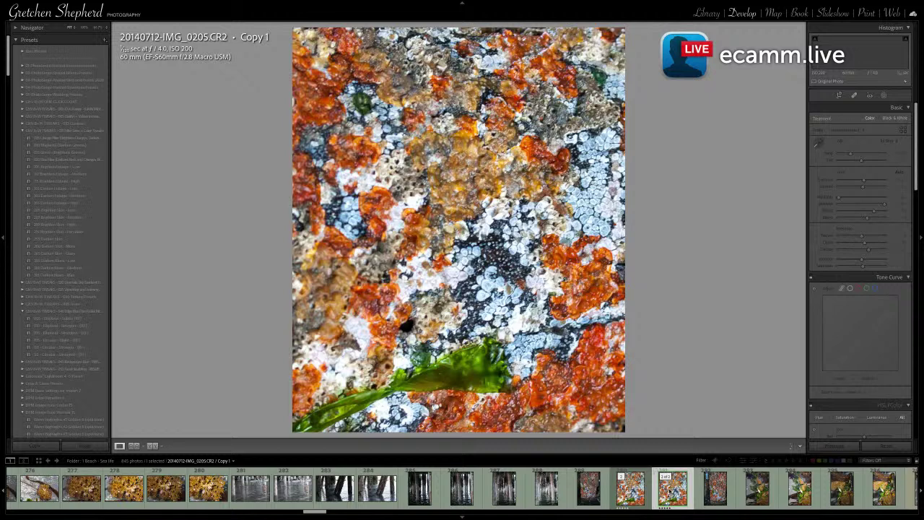
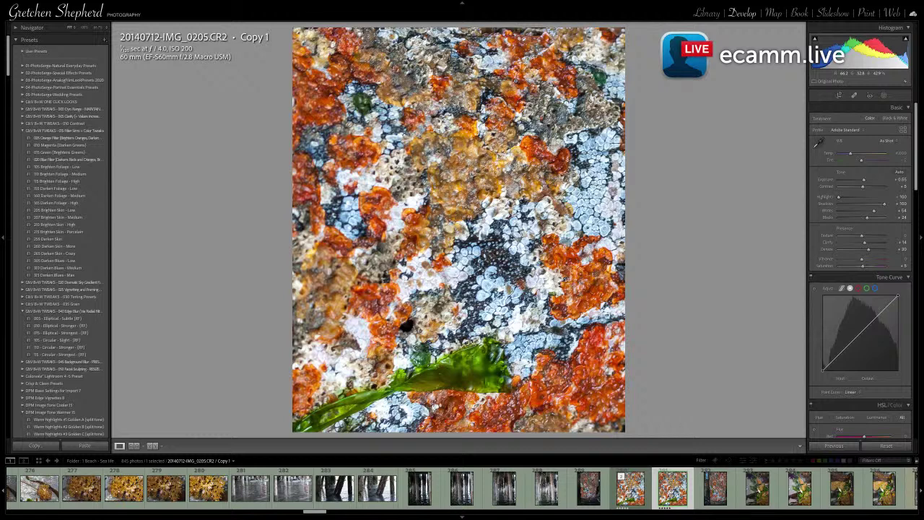
Zoom the lichen photo to 1:1 and pan over the detail around the green leaf
{"action": "left_click", "coordinate": [347, 296]}
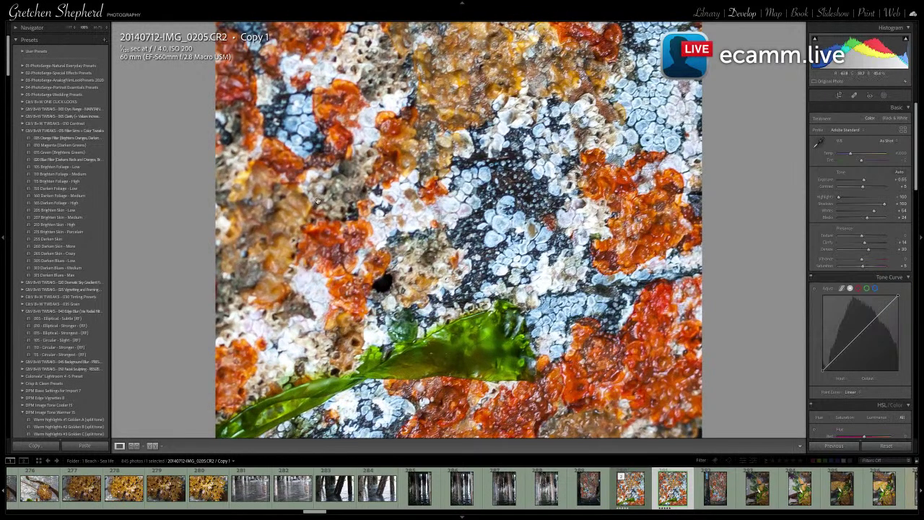
{"action": "left_click_drag", "start_coordinate": [437, 126], "coordinate": [450, 213]}
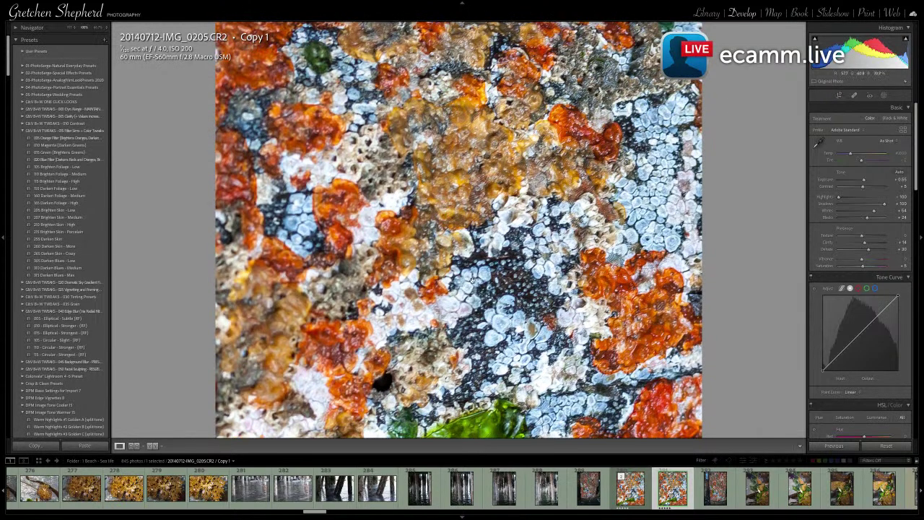
{"action": "left_click_drag", "start_coordinate": [524, 287], "coordinate": [505, 202]}
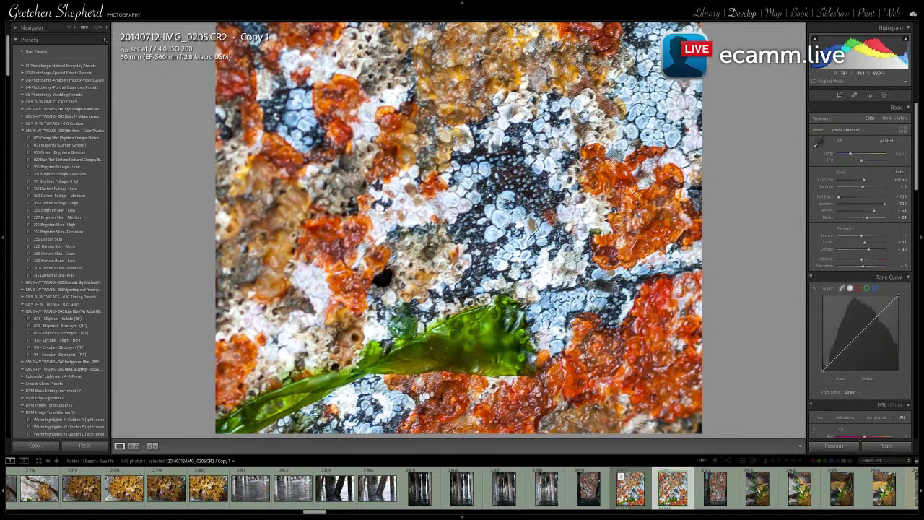
{"action": "left_click_drag", "start_coordinate": [593, 300], "coordinate": [594, 318]}
{"action": "left_click_drag", "start_coordinate": [488, 364], "coordinate": [528, 421]}
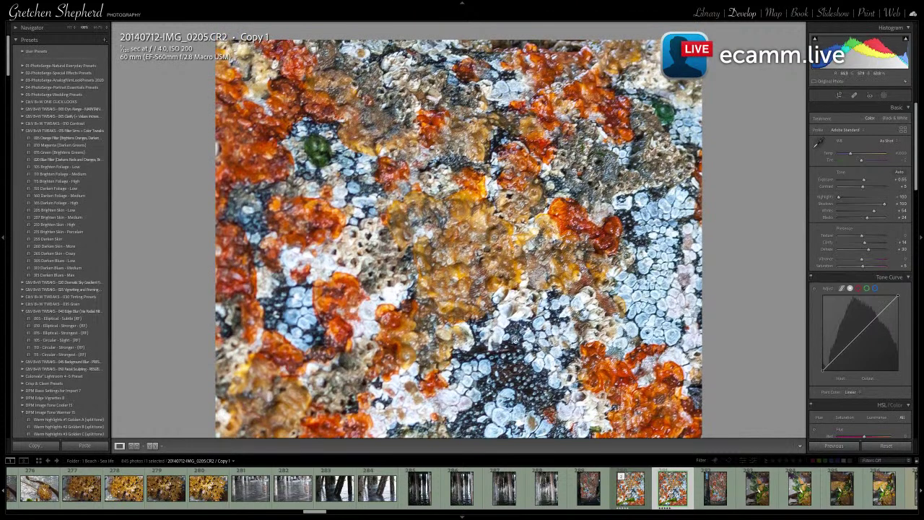
Scroll the filmstrip and load the dark seaweed close-up IMG_0207
{"action": "scroll", "coordinate": [435, 292], "scroll_direction": "down", "scroll_amount": 5}
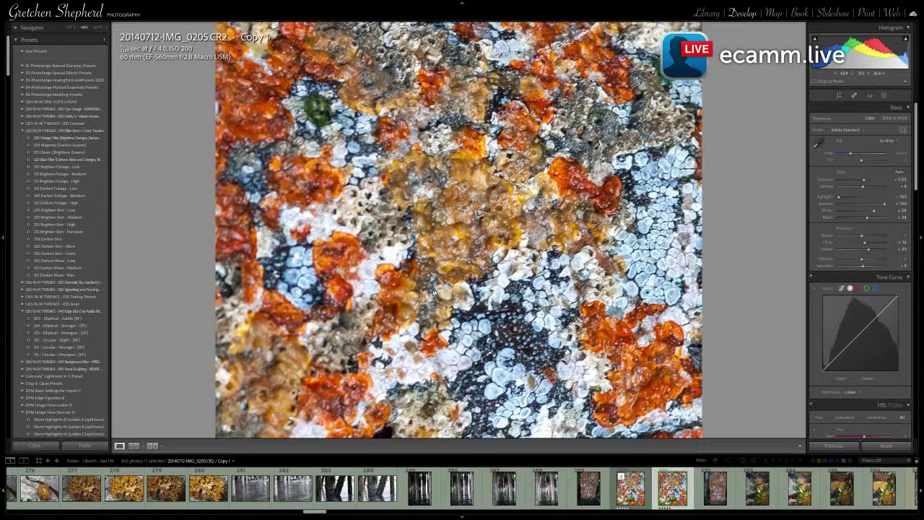
{"action": "scroll", "coordinate": [435, 292], "scroll_direction": "down", "scroll_amount": 2}
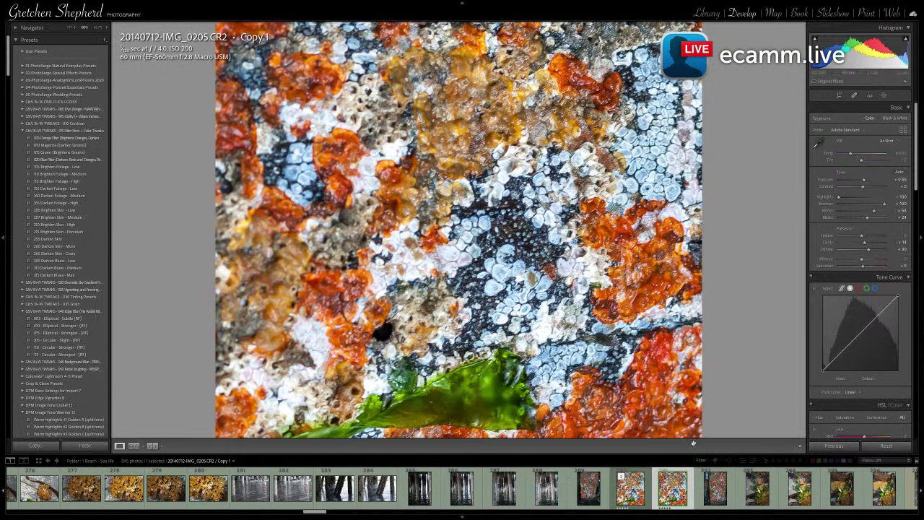
{"action": "left_click", "coordinate": [755, 488]}
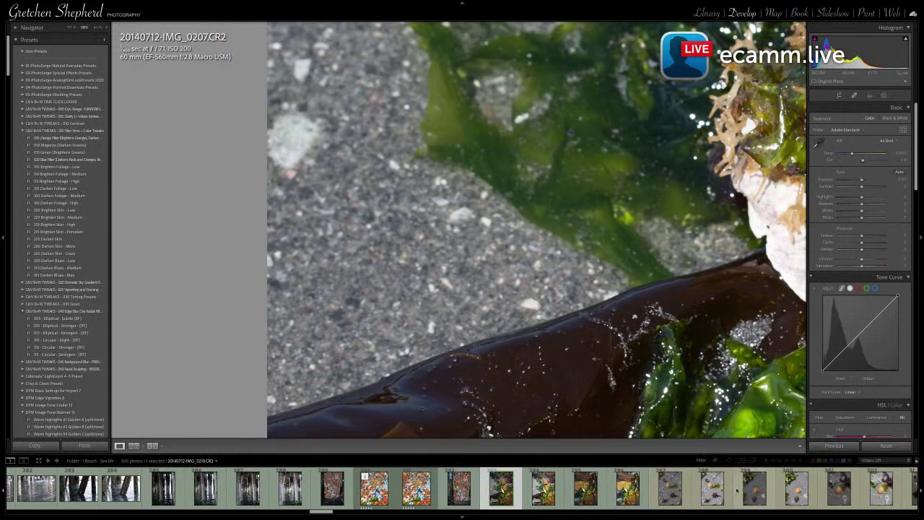
Step through IMG_0209 and IMG_0215 to the seaweed-clump photo IMG_0220
{"action": "left_click", "coordinate": [712, 490]}
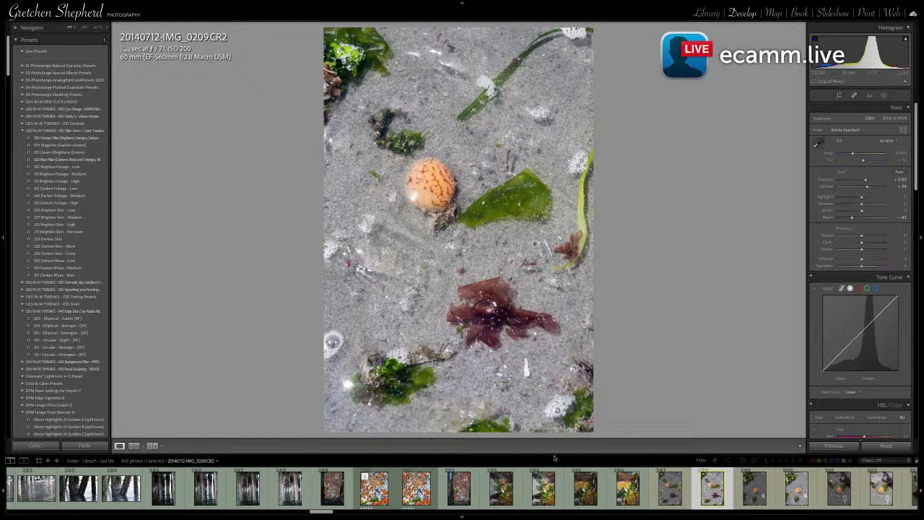
{"action": "scroll", "coordinate": [754, 493], "scroll_direction": "down", "scroll_amount": 1}
{"action": "scroll", "coordinate": [754, 493], "scroll_direction": "down", "scroll_amount": 9}
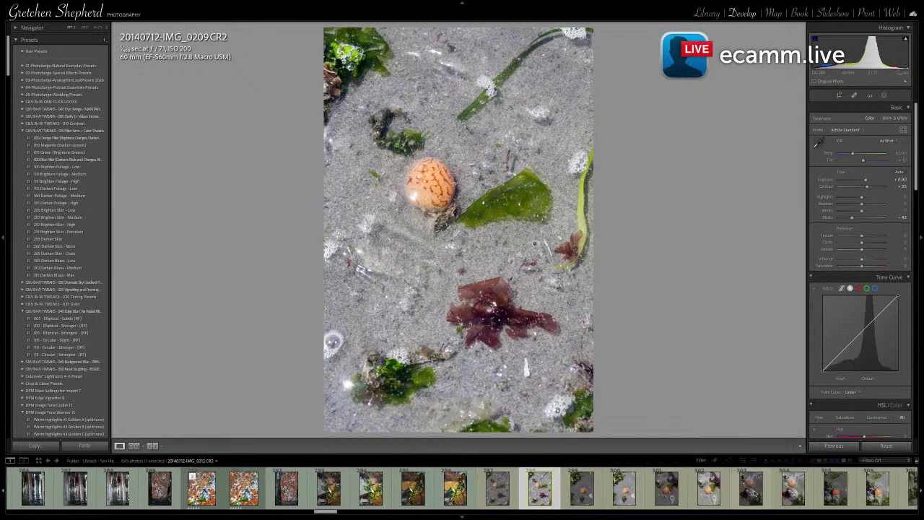
{"action": "scroll", "coordinate": [754, 493], "scroll_direction": "down", "scroll_amount": 2}
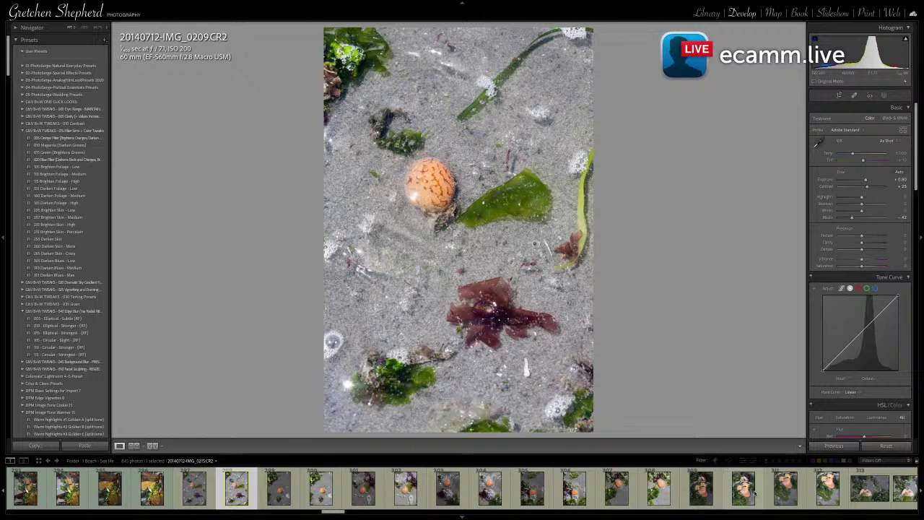
{"action": "left_click", "coordinate": [644, 484]}
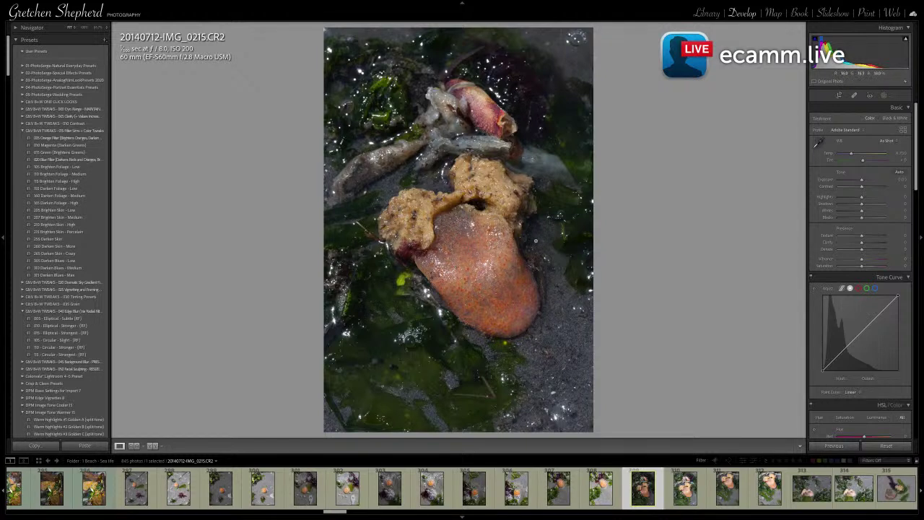
{"action": "scroll", "coordinate": [667, 489], "scroll_direction": "down", "scroll_amount": 5}
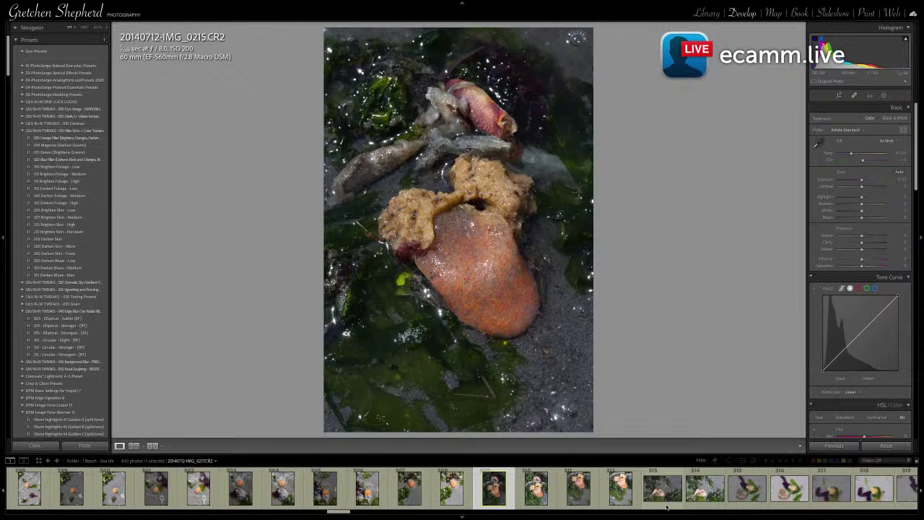
{"action": "scroll", "coordinate": [667, 498], "scroll_direction": "down", "scroll_amount": 5}
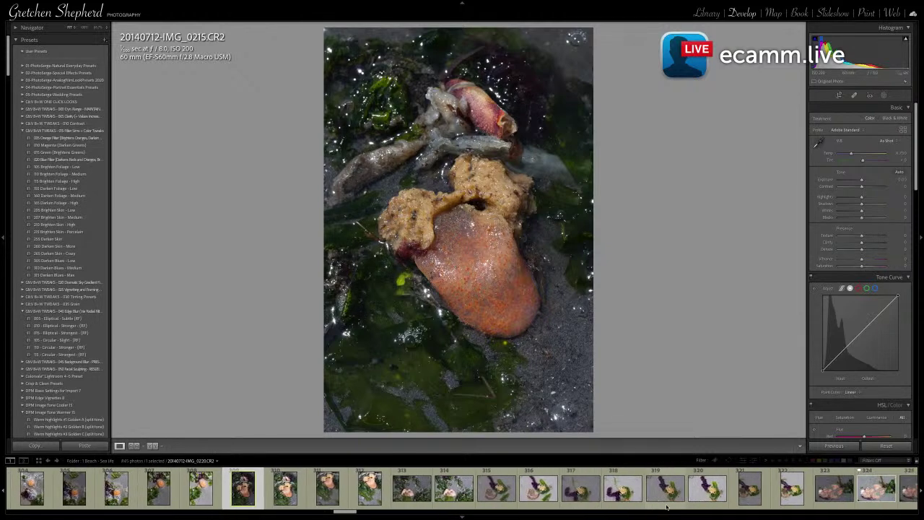
{"action": "left_click", "coordinate": [667, 491]}
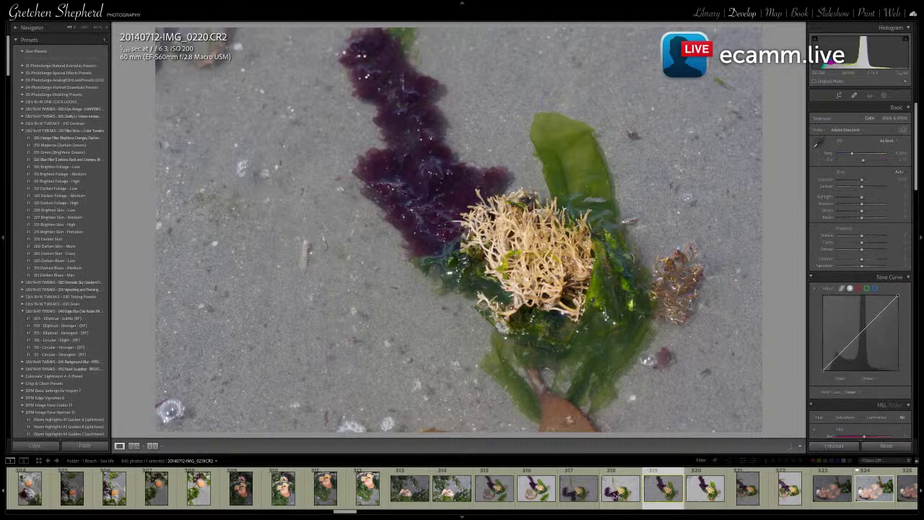
Load the magenta seaweed-on-sand photo IMG_0228
{"action": "scroll", "coordinate": [703, 493], "scroll_direction": "down", "scroll_amount": 5}
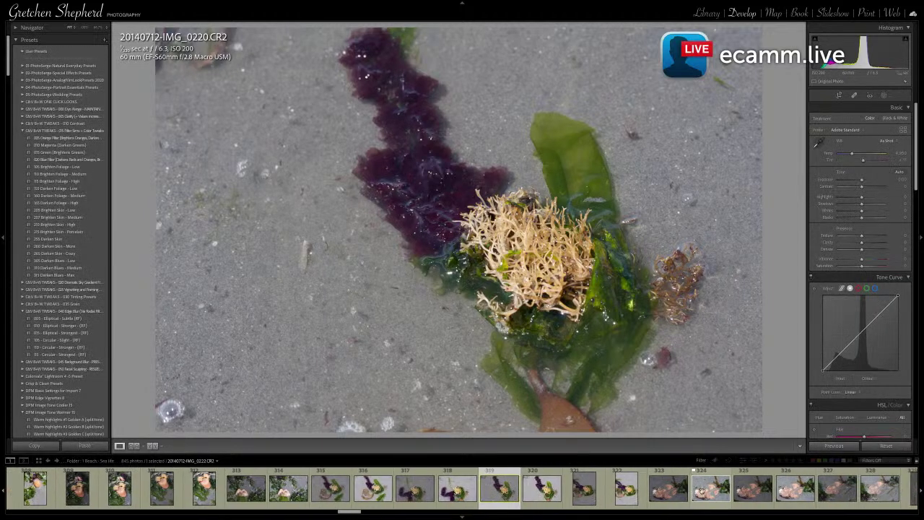
{"action": "left_click", "coordinate": [731, 493]}
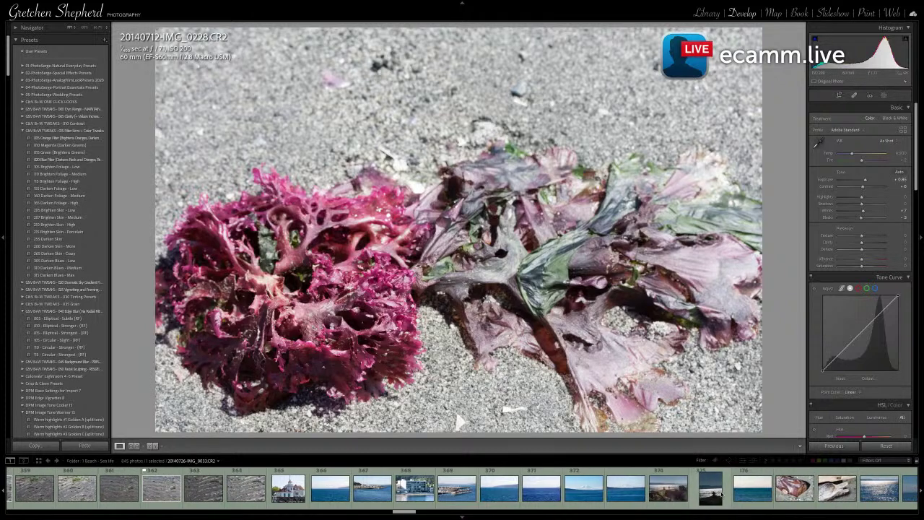
{"action": "scroll", "coordinate": [722, 493], "scroll_direction": "down", "scroll_amount": 5}
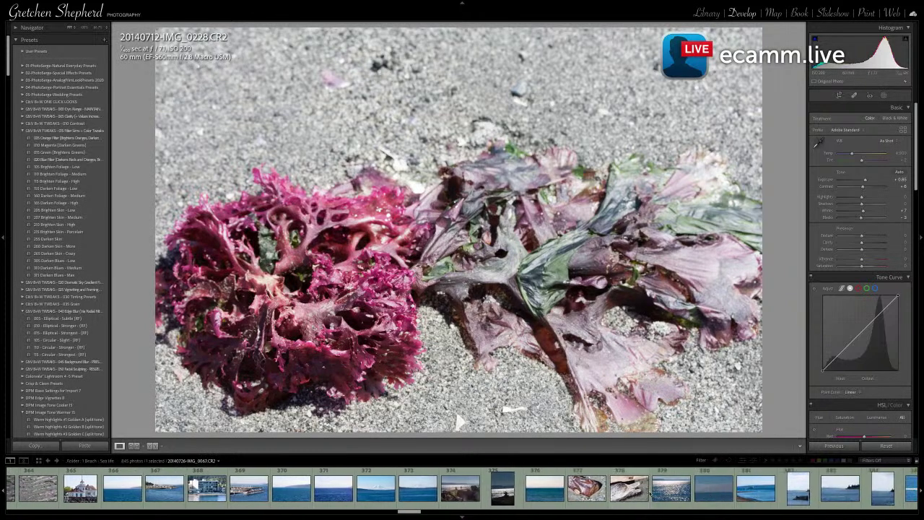
{"action": "scroll", "coordinate": [665, 493], "scroll_direction": "down", "scroll_amount": 5}
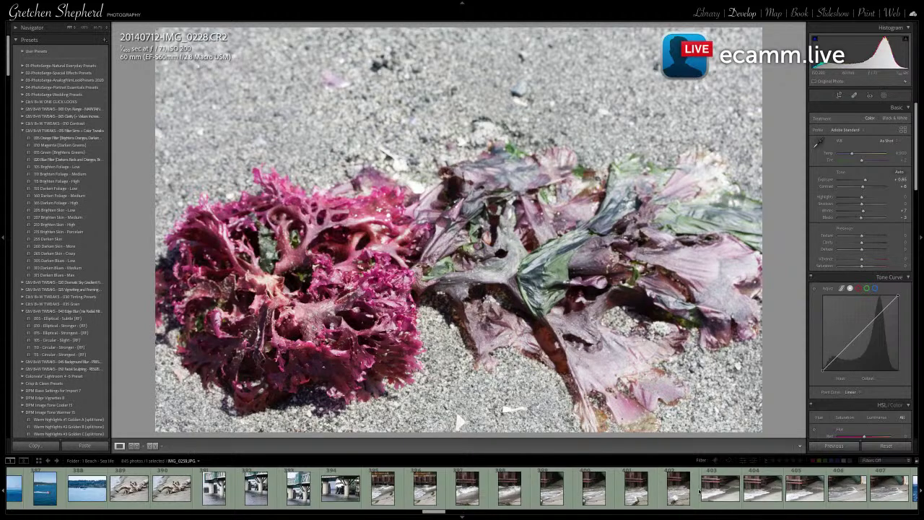
Scroll the filmstrip right to thumbnail 423 and open the bare-branches photo _MG_8874
{"action": "scroll", "coordinate": [679, 492], "scroll_direction": "right", "scroll_amount": 8}
{"action": "scroll", "coordinate": [699, 493], "scroll_direction": "right", "scroll_amount": 5}
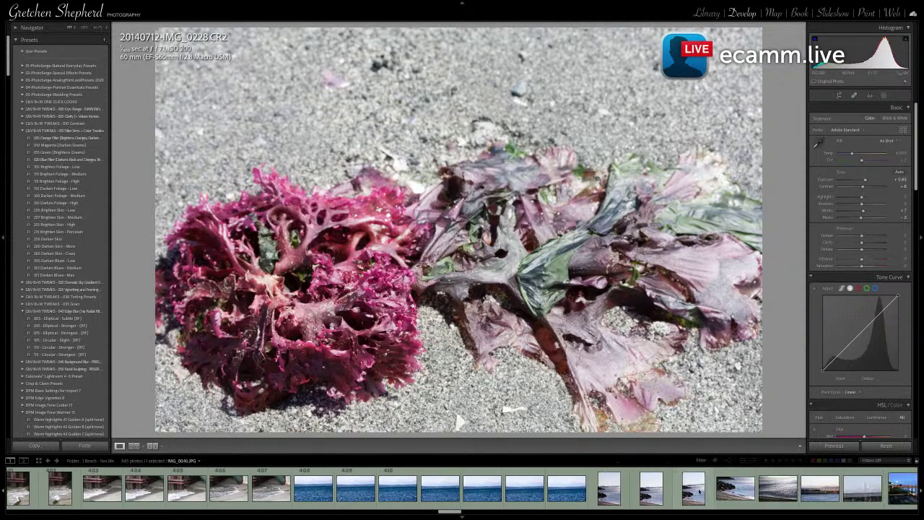
{"action": "scroll", "coordinate": [695, 491], "scroll_direction": "right", "scroll_amount": 3}
{"action": "scroll", "coordinate": [695, 491], "scroll_direction": "right", "scroll_amount": 5}
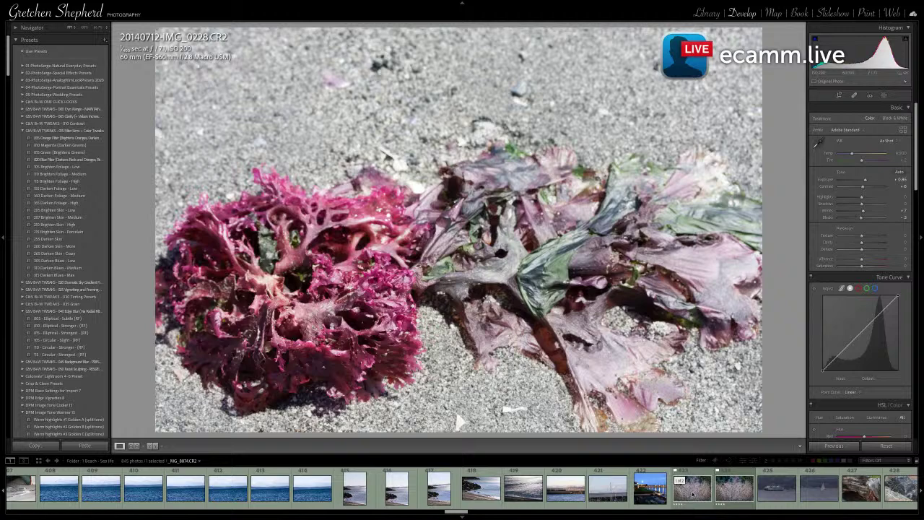
{"action": "left_click", "coordinate": [692, 493]}
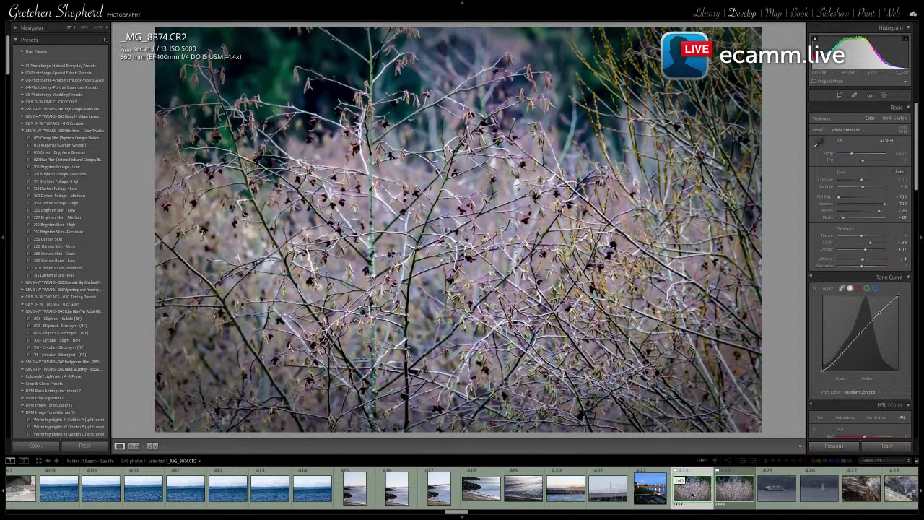
View Copy 1 of _MG_8874, then load the ferry photo _MG_8880.CR2
{"action": "scroll", "coordinate": [692, 493], "scroll_direction": "down", "scroll_amount": 1}
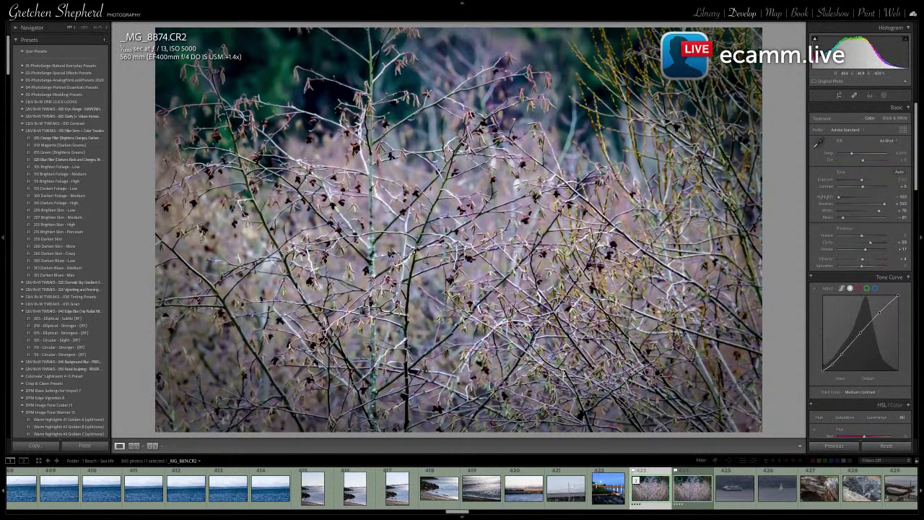
{"action": "left_click", "coordinate": [697, 494]}
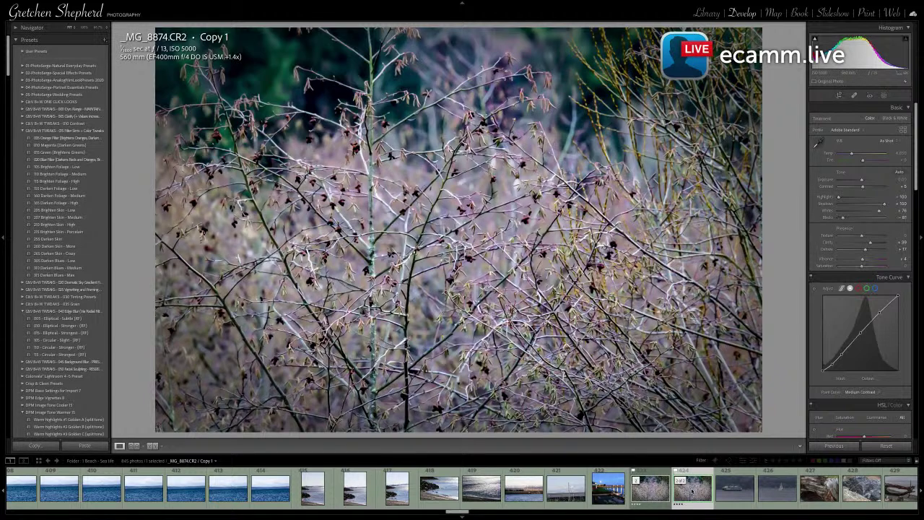
{"action": "left_click", "coordinate": [686, 492]}
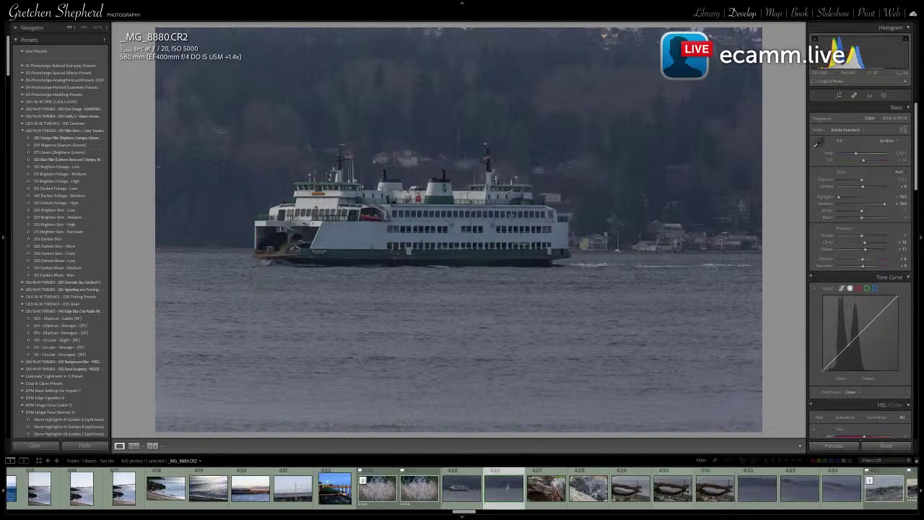
Step past the sailboat and veined rock photos to the driftwood-on-the-beach shot
{"action": "key", "text": "Right"}
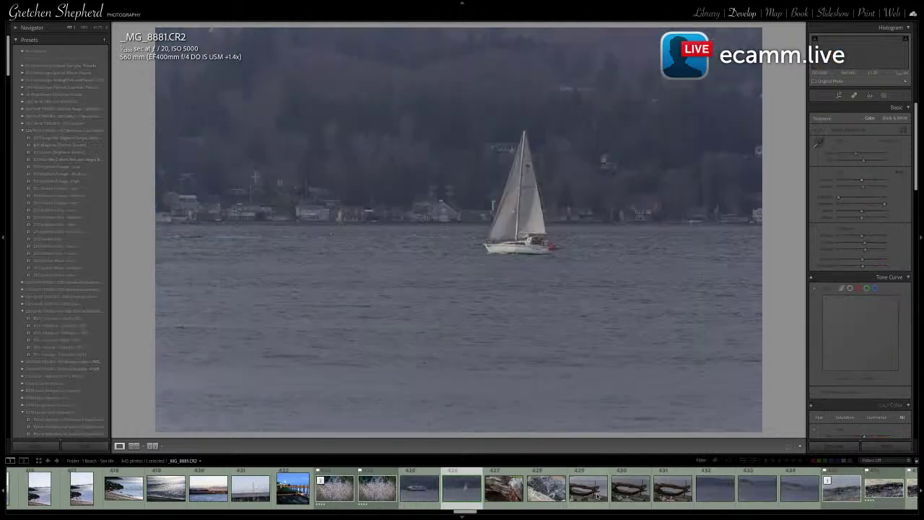
{"action": "key", "text": "Right"}
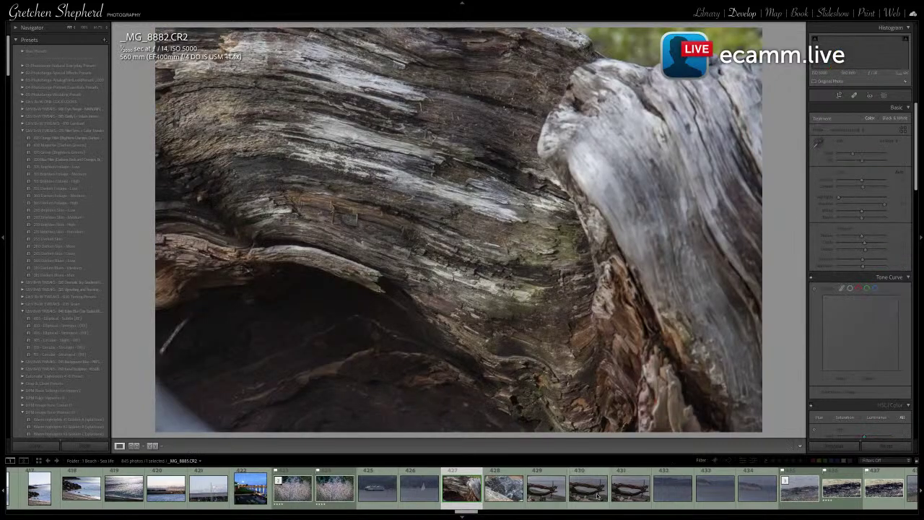
{"action": "key", "text": "Right"}
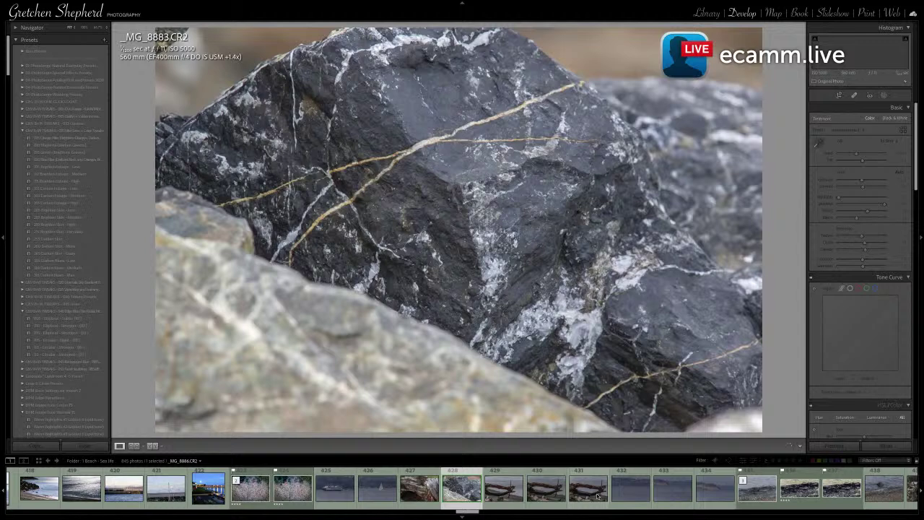
{"action": "key", "text": "Right"}
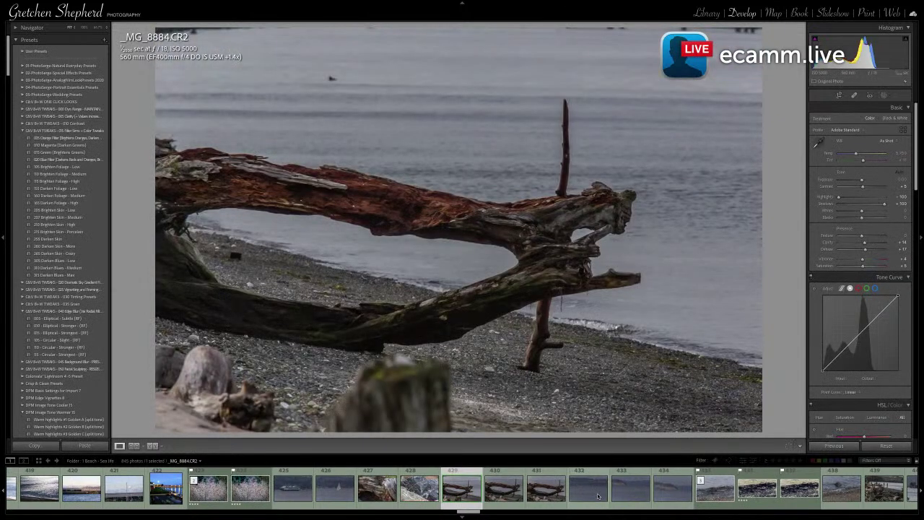
Open the edited cormorant photo _MG_8909-Edit.tif from the filmstrip
{"action": "scroll", "coordinate": [758, 494], "scroll_direction": "down", "scroll_amount": 2}
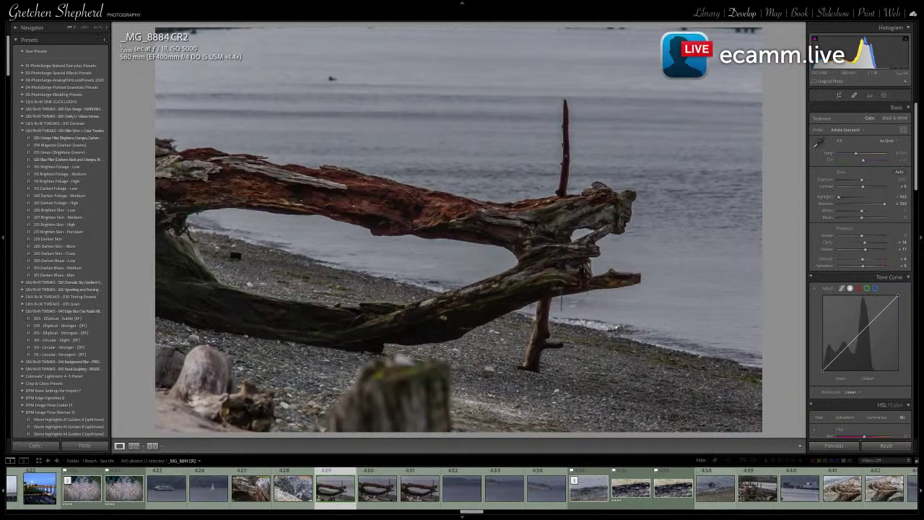
{"action": "scroll", "coordinate": [721, 496], "scroll_direction": "down", "scroll_amount": 2}
{"action": "scroll", "coordinate": [751, 493], "scroll_direction": "down", "scroll_amount": 3}
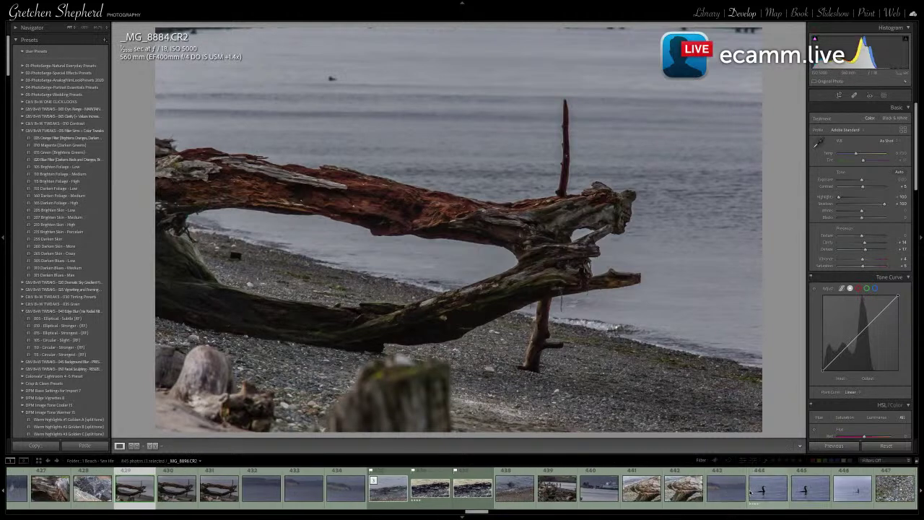
{"action": "scroll", "coordinate": [751, 493], "scroll_direction": "down", "scroll_amount": 7}
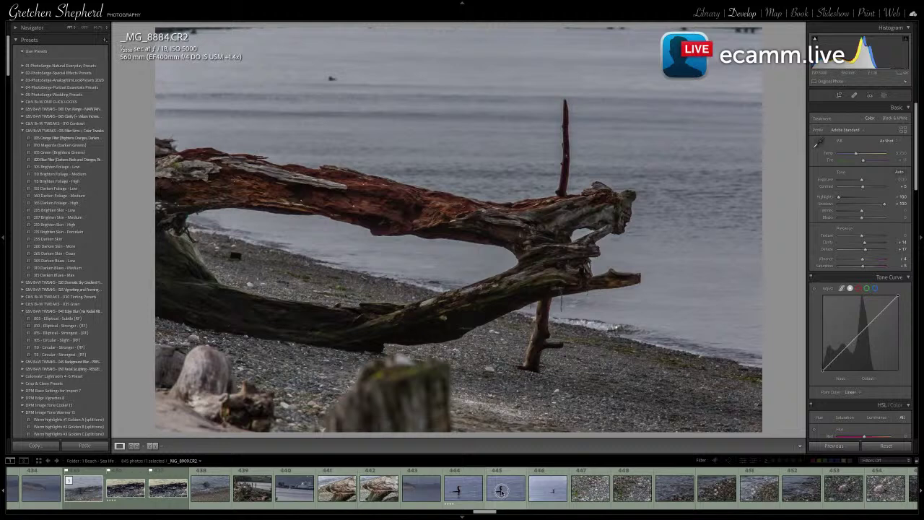
{"action": "left_click", "coordinate": [500, 491]}
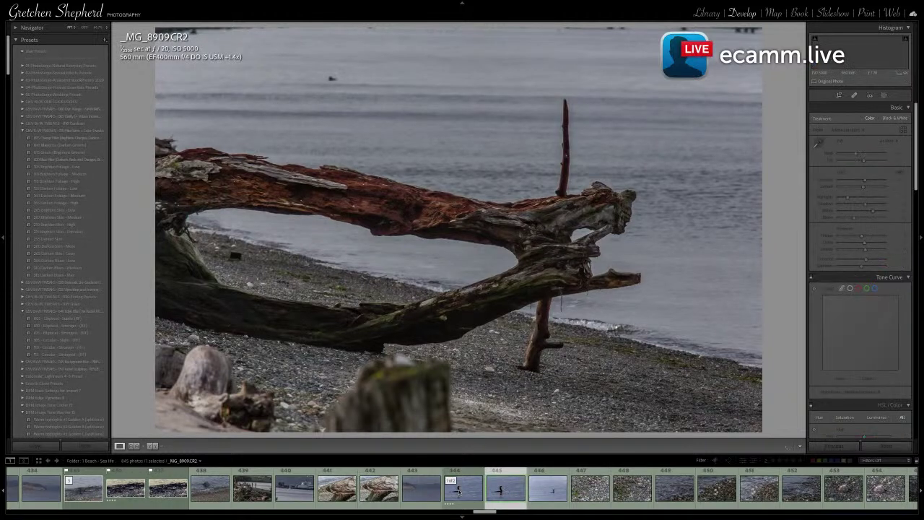
{"action": "left_click", "coordinate": [458, 491]}
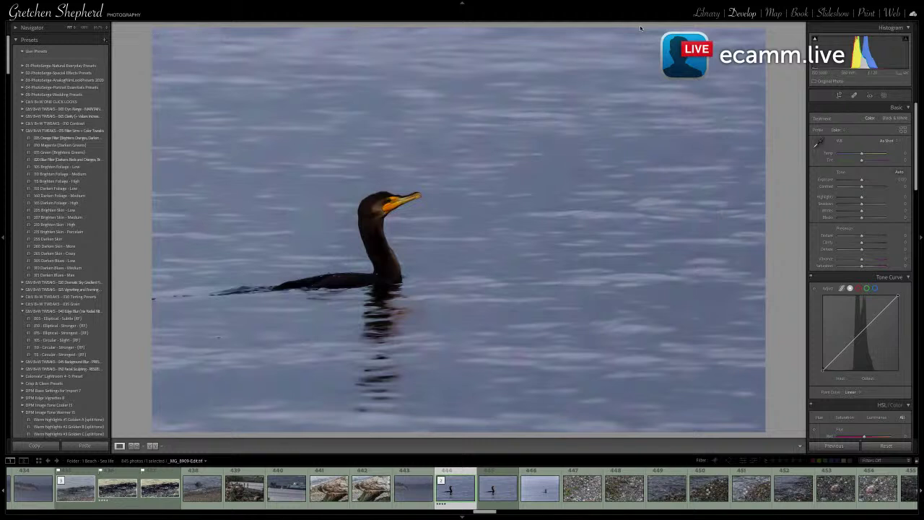
Cycle the info overlay to exposure and lens details, then switch to Library
{"action": "key", "text": "i"}
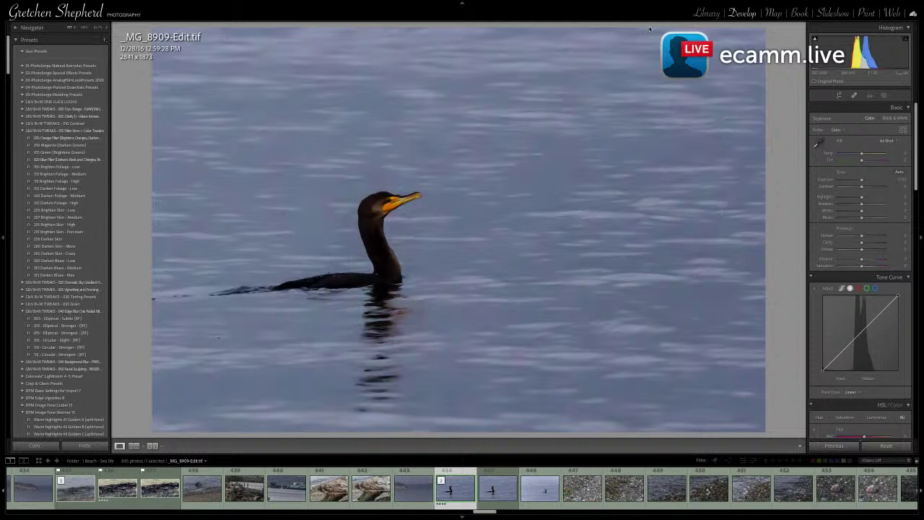
{"action": "key", "text": "i"}
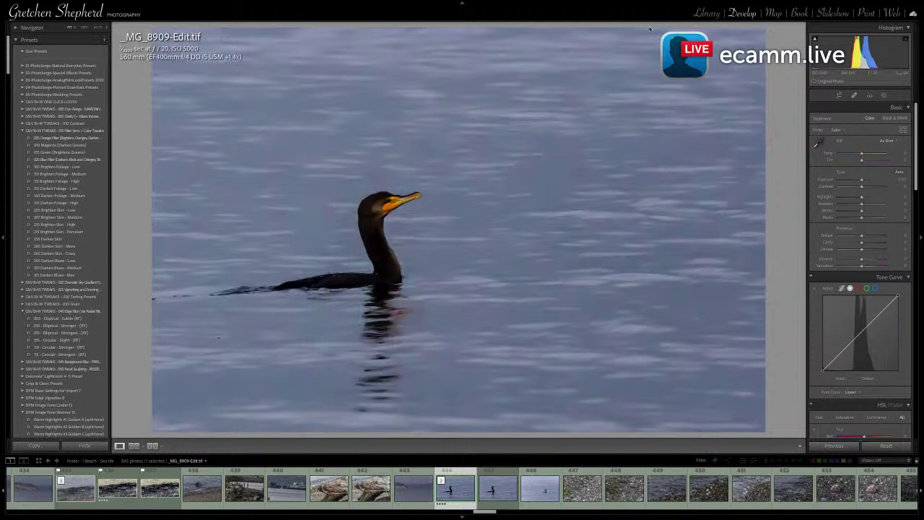
{"action": "left_click", "coordinate": [708, 15]}
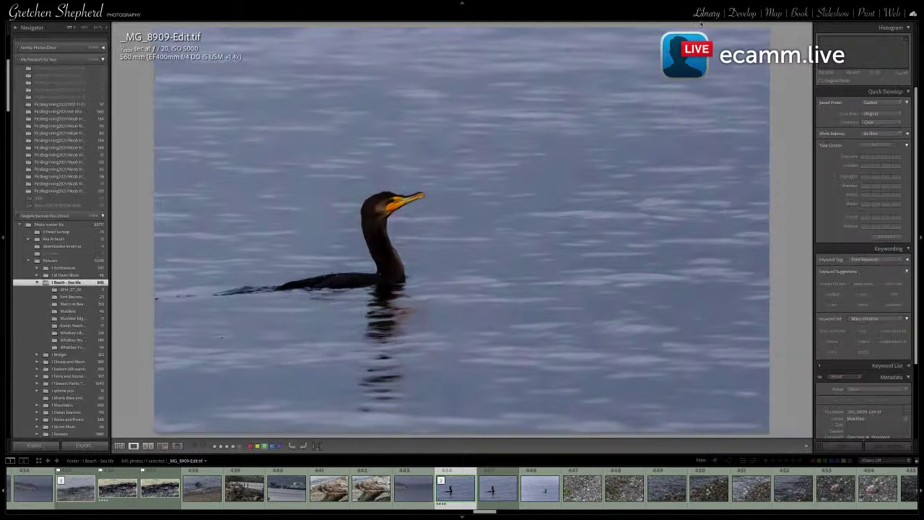
Open untitled-20170013-54.CR2 from the Grid view in Loupe
{"action": "left_click", "coordinate": [120, 446]}
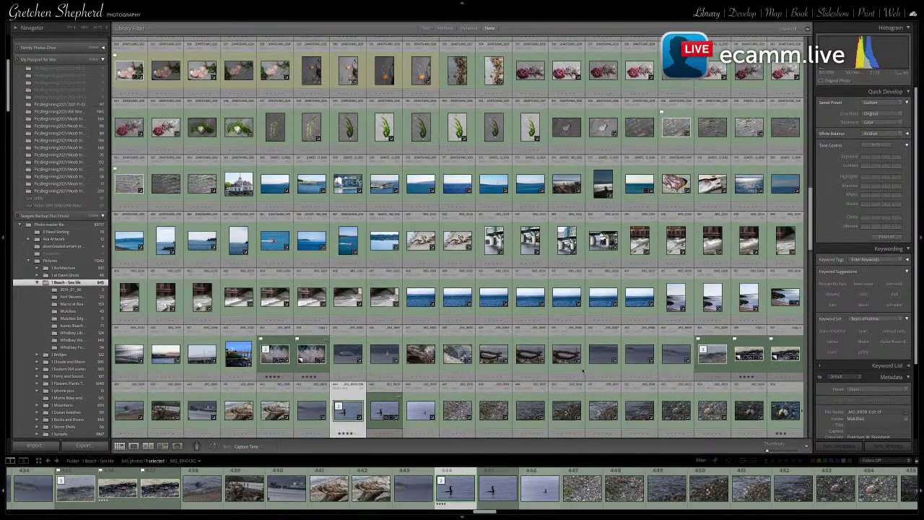
{"action": "scroll", "coordinate": [584, 370], "scroll_direction": "down", "scroll_amount": 10}
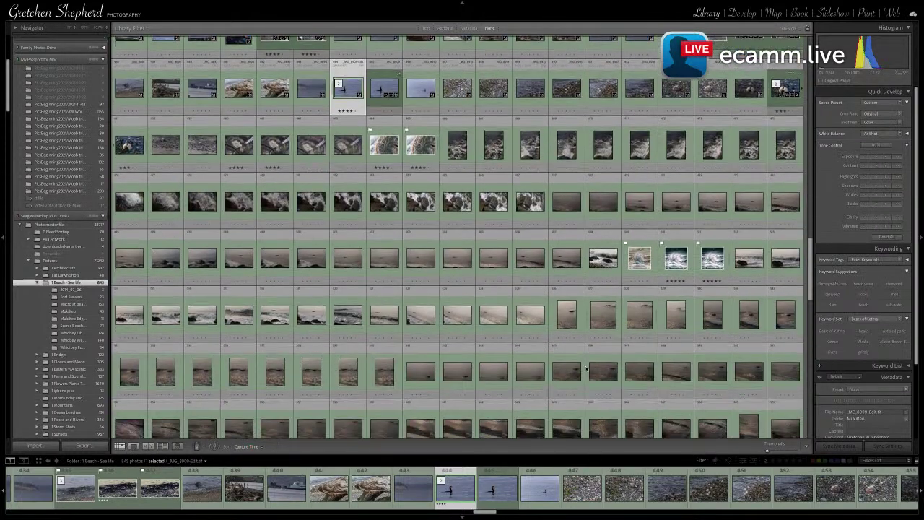
{"action": "scroll", "coordinate": [585, 369], "scroll_direction": "down", "scroll_amount": 5}
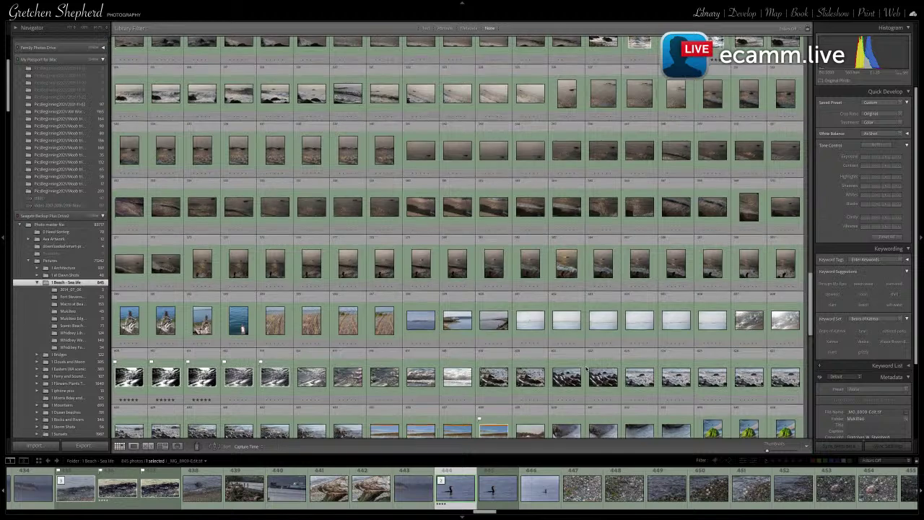
{"action": "scroll", "coordinate": [585, 369], "scroll_direction": "down", "scroll_amount": 5}
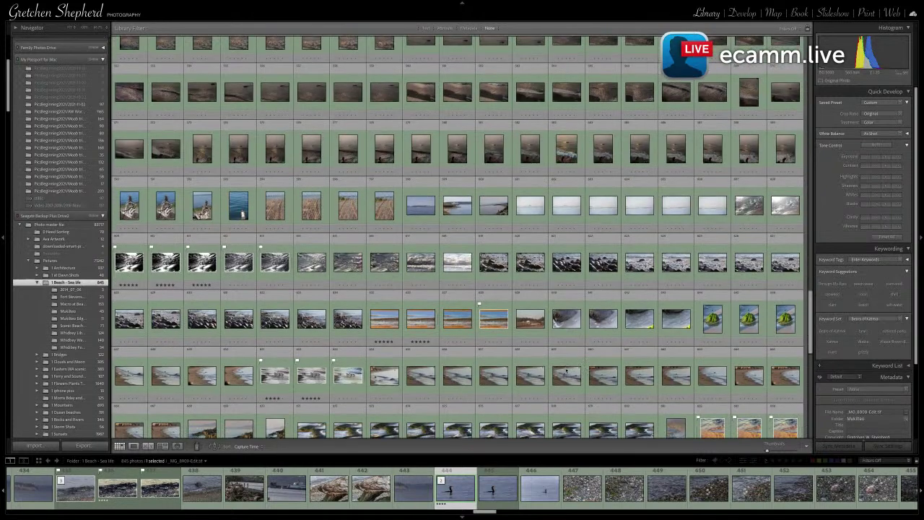
{"action": "scroll", "coordinate": [505, 370], "scroll_direction": "down", "scroll_amount": 2}
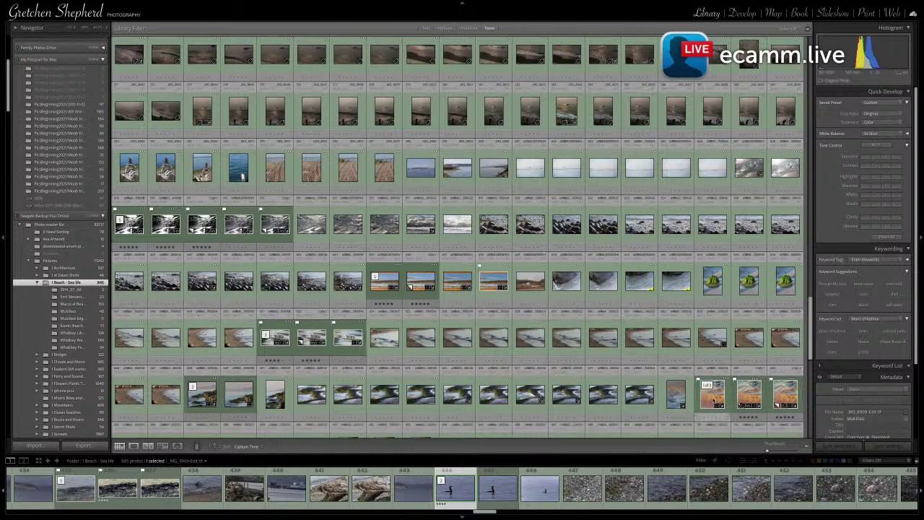
{"action": "left_click", "coordinate": [675, 398]}
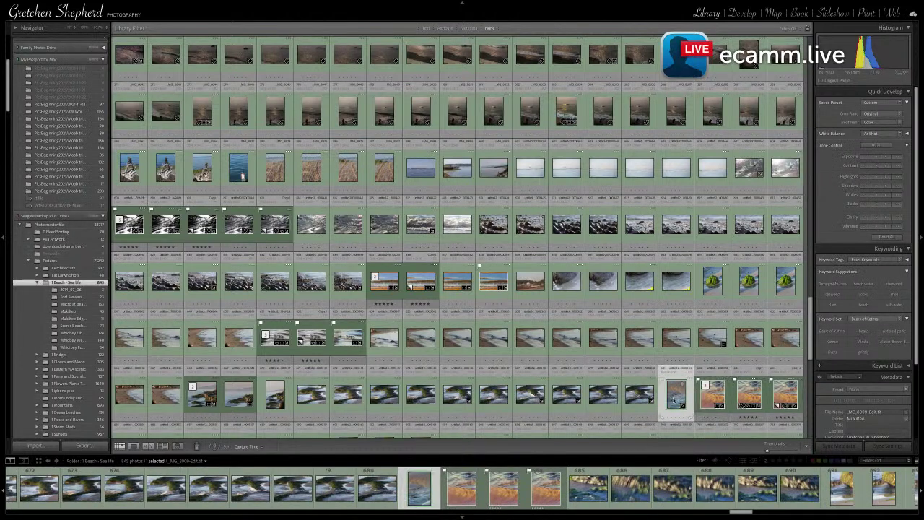
{"action": "double_click", "coordinate": [675, 399]}
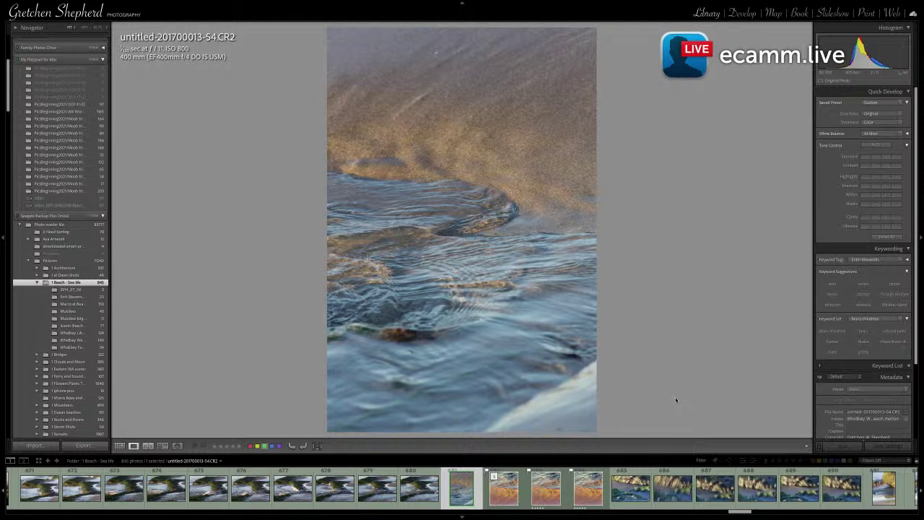
Create a virtual copy of photo -53, then advance past Copy 2 to photo -56
{"action": "key", "text": "Left"}
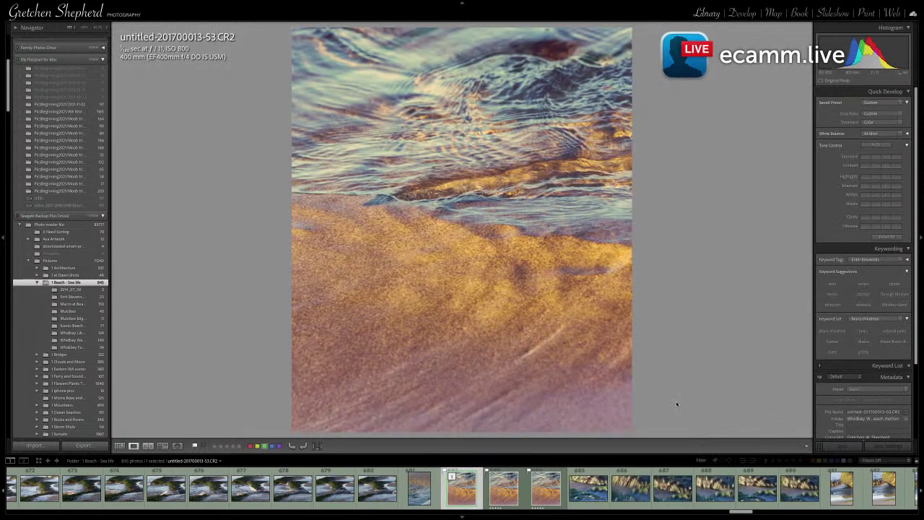
{"action": "key", "text": "super+apostrophe"}
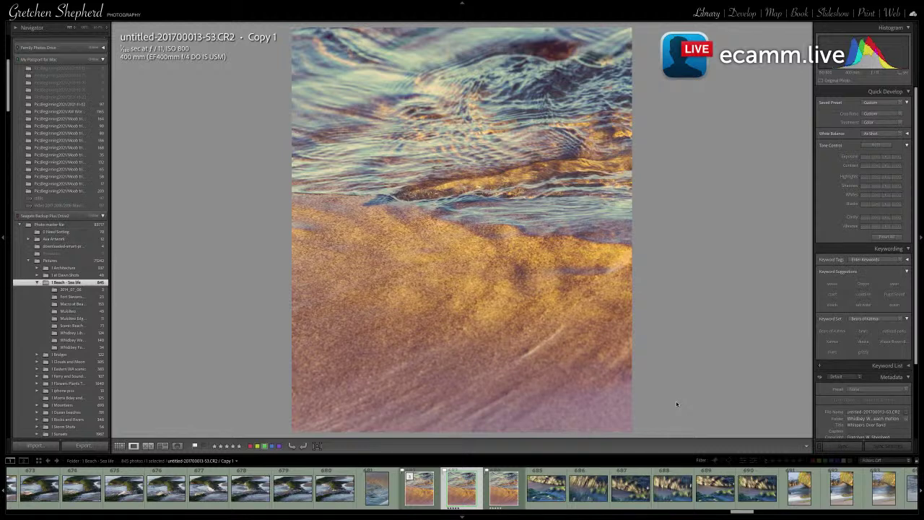
{"action": "key", "text": "Right"}
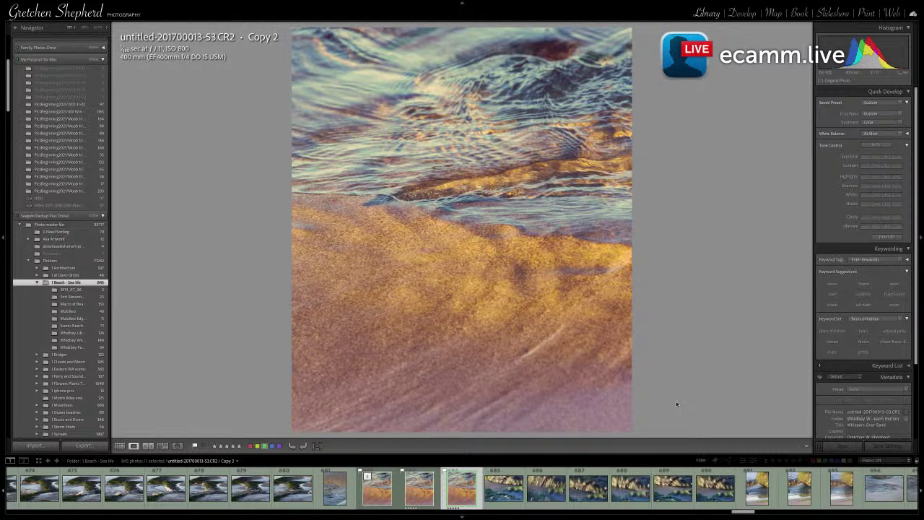
{"action": "key", "text": "Right"}
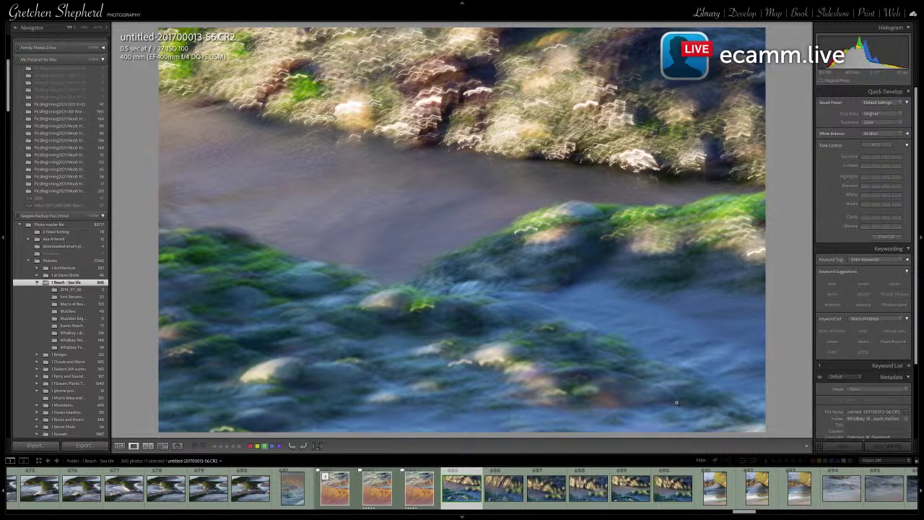
Compare motion-blur photos -55, -58, -57, -60 and -59, ending back on -55
{"action": "key", "text": "Left"}
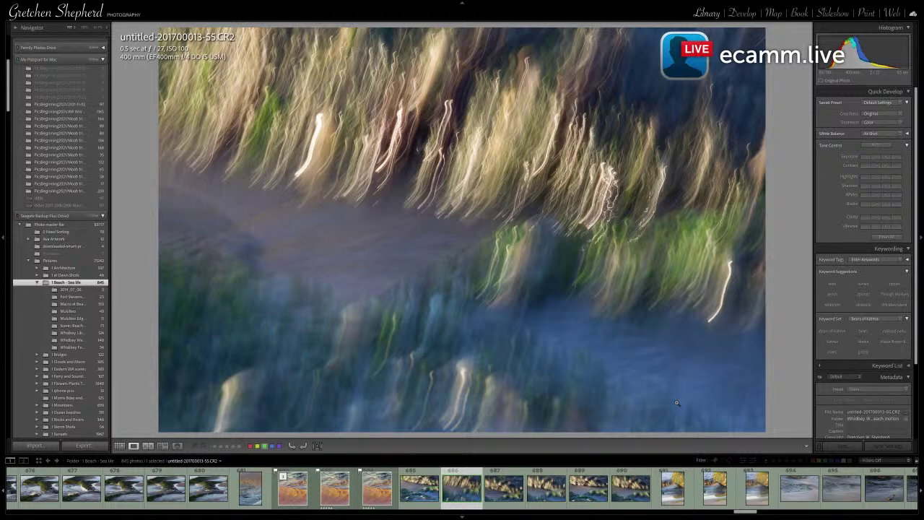
{"action": "key", "text": "Right"}
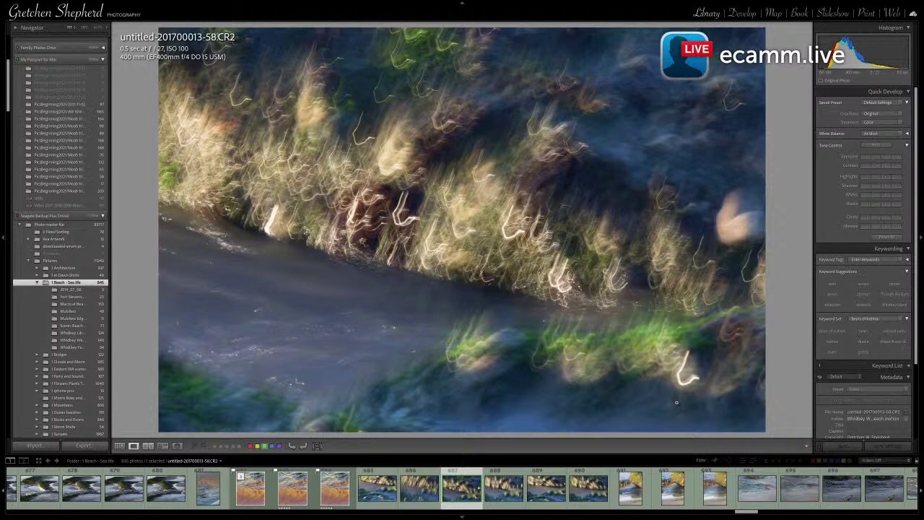
{"action": "key", "text": "Right"}
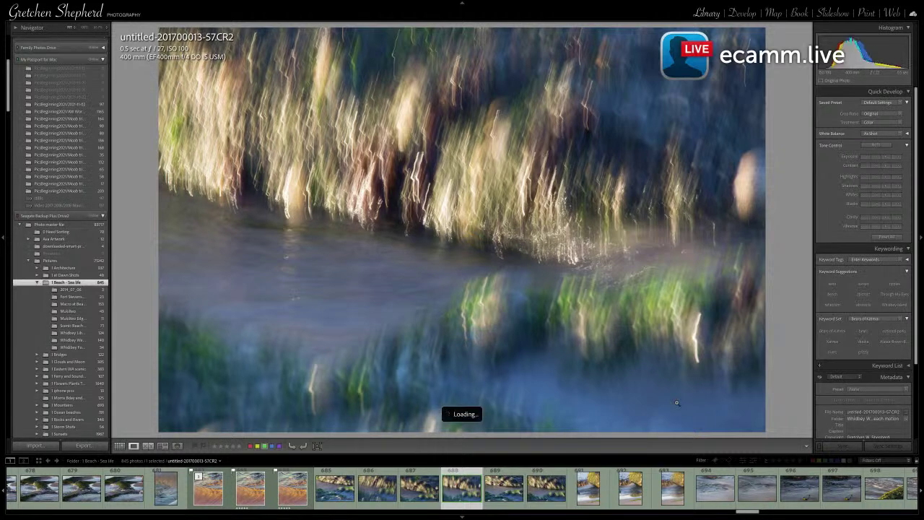
{"action": "key", "text": "Right"}
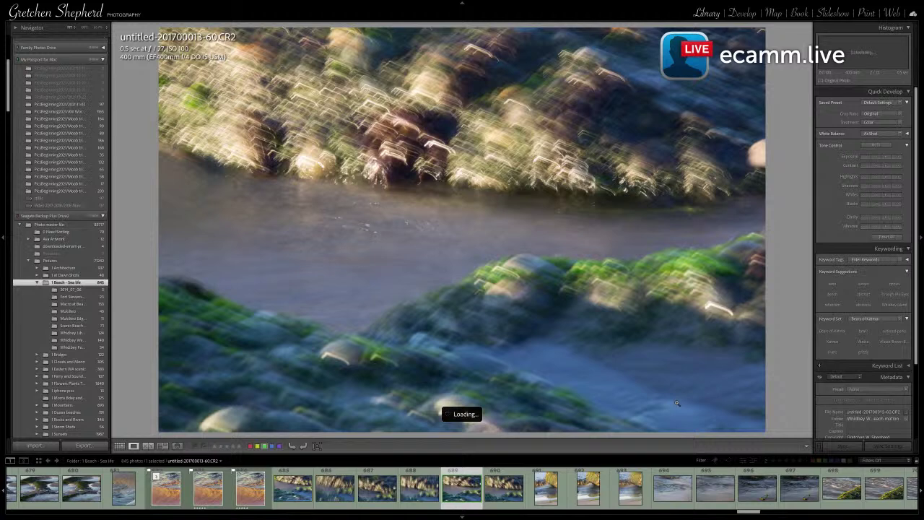
{"action": "key", "text": "Right"}
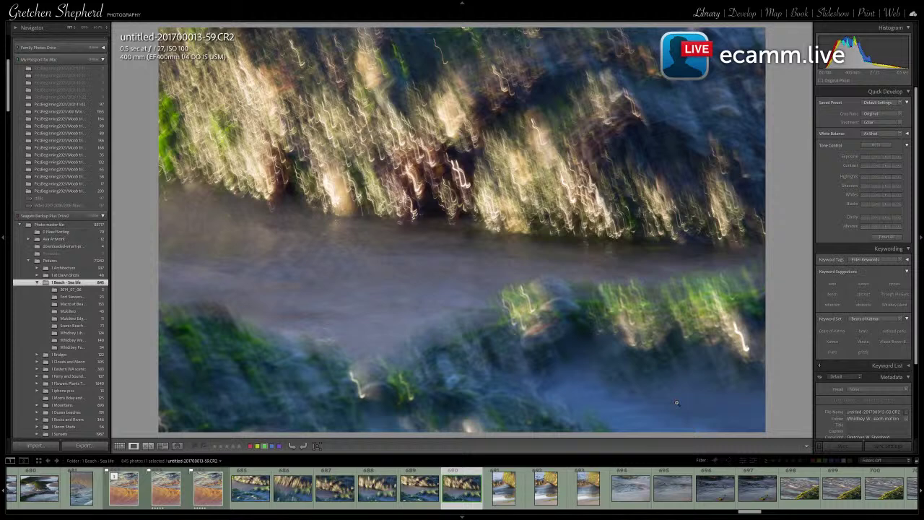
{"action": "key", "text": "Left"}
{"action": "key", "text": "Left"}
{"action": "key", "text": "Left"}
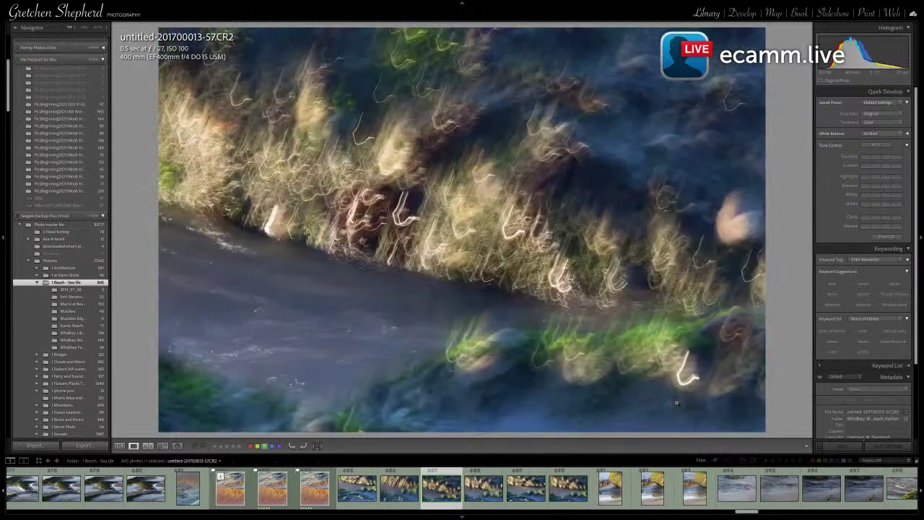
{"action": "key", "text": "Left"}
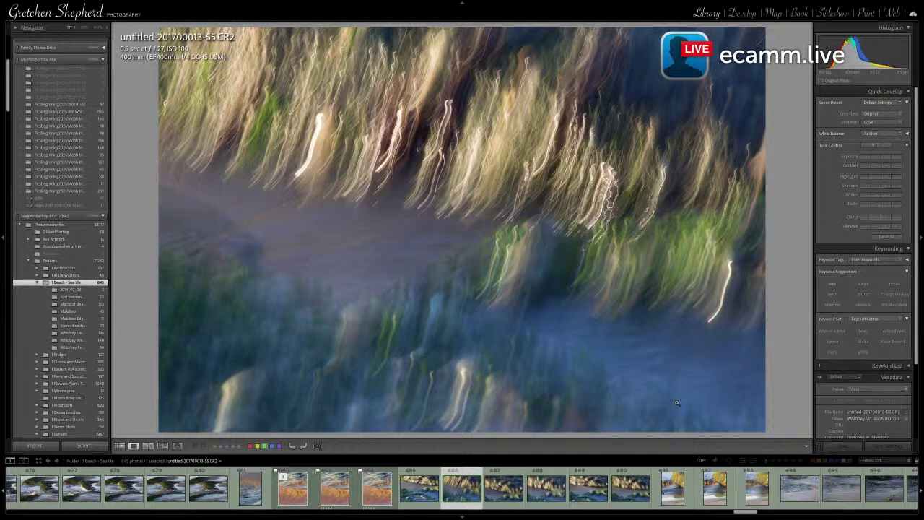
Step to photo -56 and back to the blurred grass photo -55
{"action": "key", "text": "Left"}
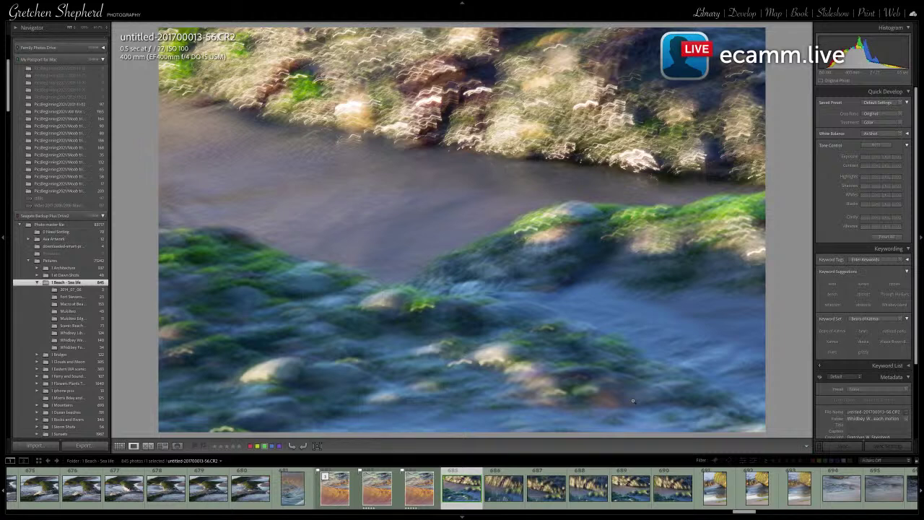
{"action": "key", "text": "Right"}
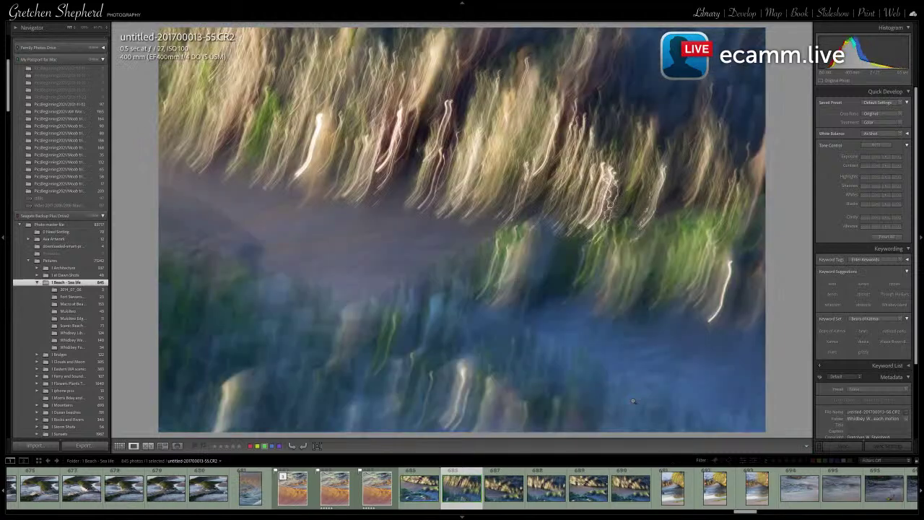
Switch to Lights Dim, then Lights Out, advance to photo -67, and exit with Escape
{"action": "key", "text": "l"}
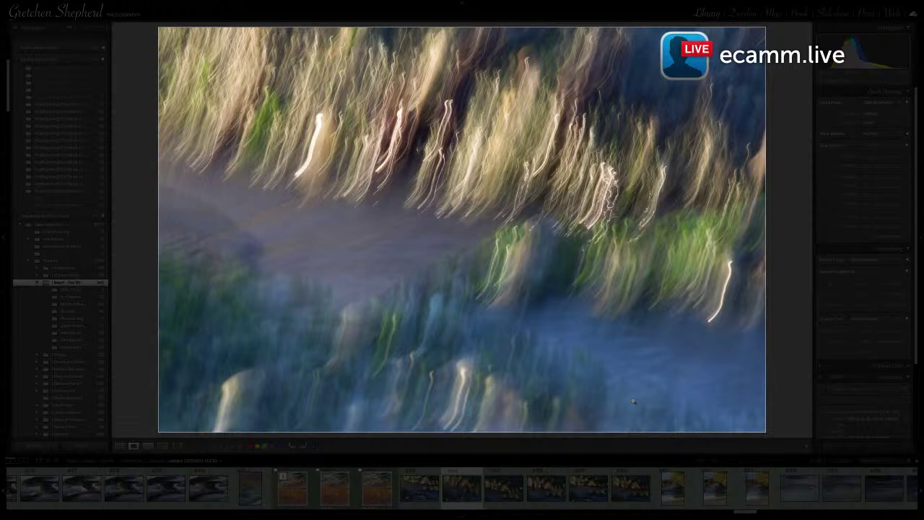
{"action": "key", "text": "l"}
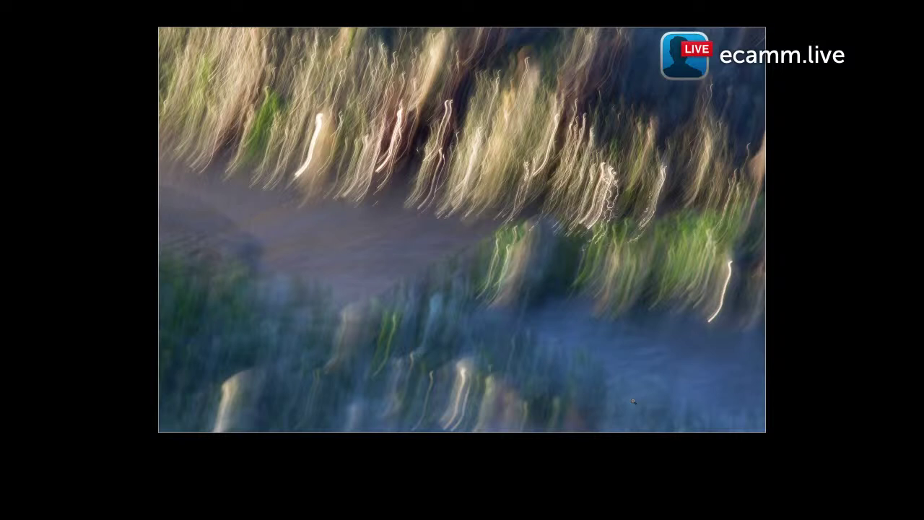
{"action": "key", "text": "Right"}
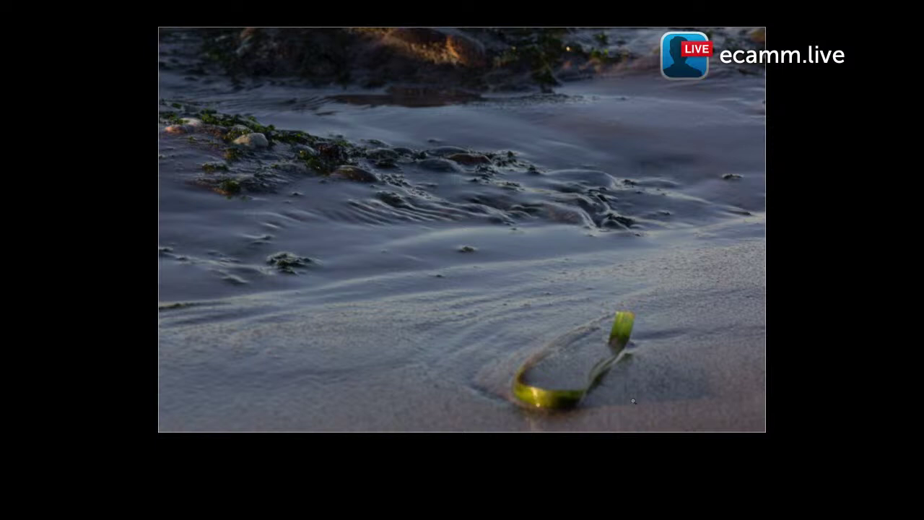
{"action": "key", "text": "Escape"}
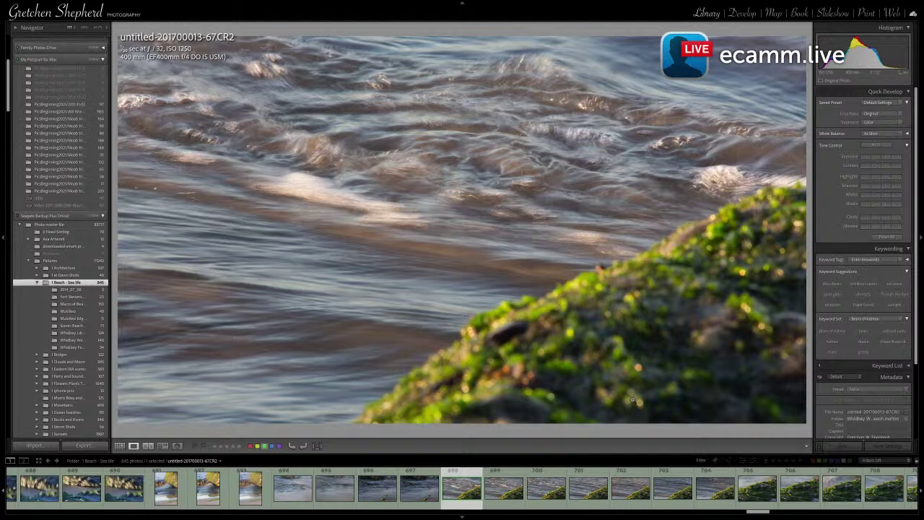
Step forward past the water and green mossy-rock shots to golden-lit wave photo -81.CR2
{"action": "key", "text": "Right"}
{"action": "key", "text": "Right"}
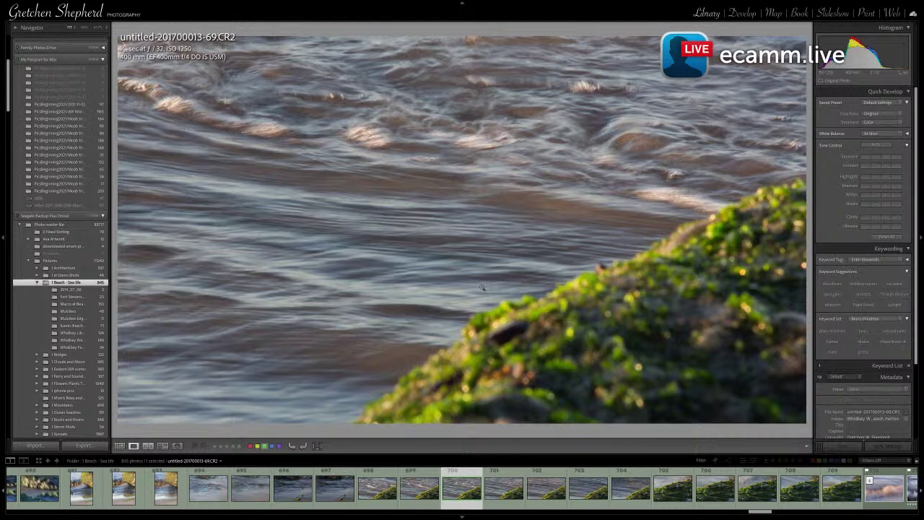
{"action": "key", "text": "Right"}
{"action": "key", "text": "Right"}
{"action": "key", "text": "Right"}
{"action": "key", "text": "Right"}
{"action": "key", "text": "Right"}
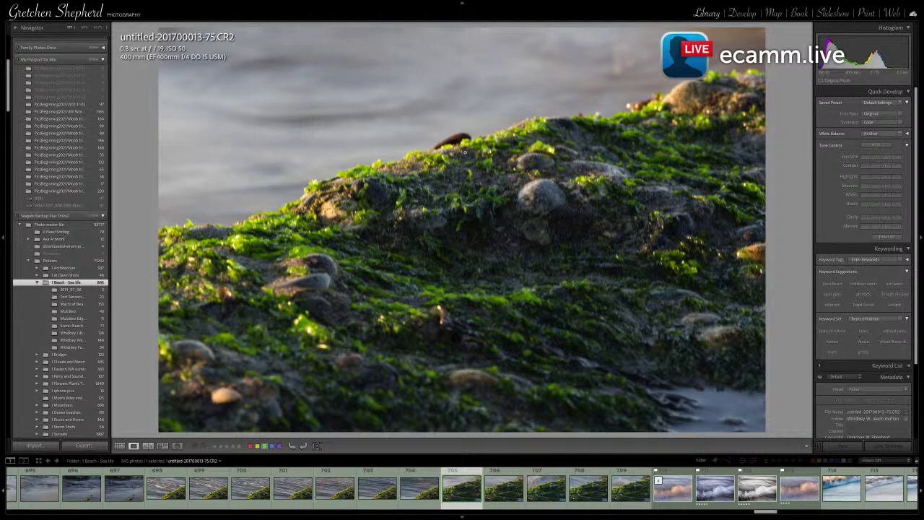
{"action": "key", "text": "Right"}
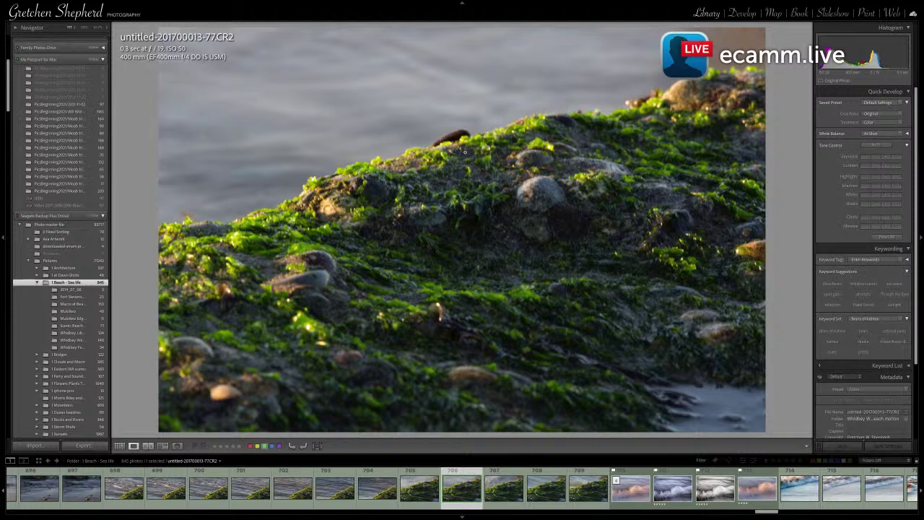
{"action": "key", "text": "Right"}
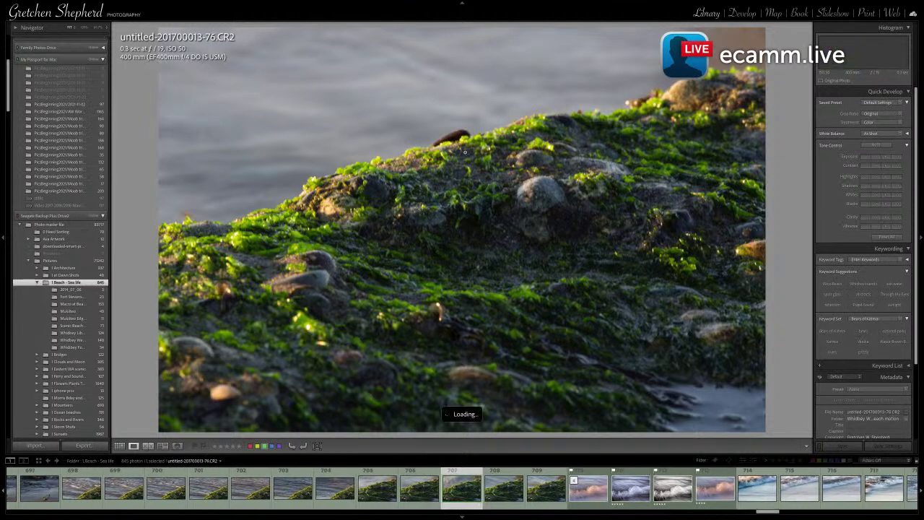
{"action": "key", "text": "Right"}
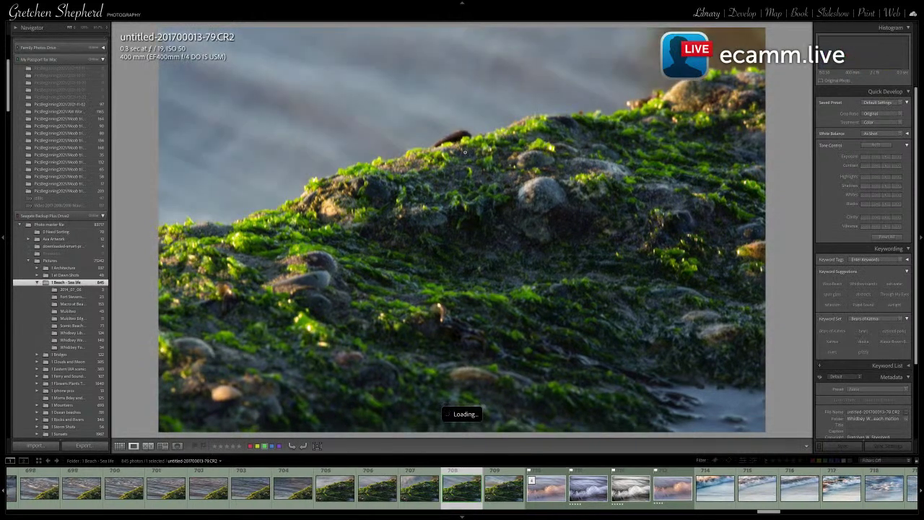
{"action": "key", "text": "Right"}
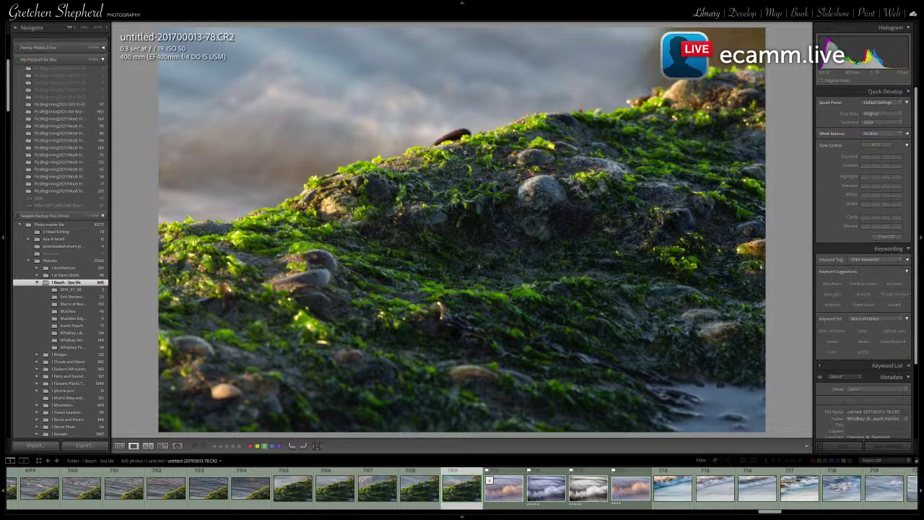
{"action": "key", "text": "Right"}
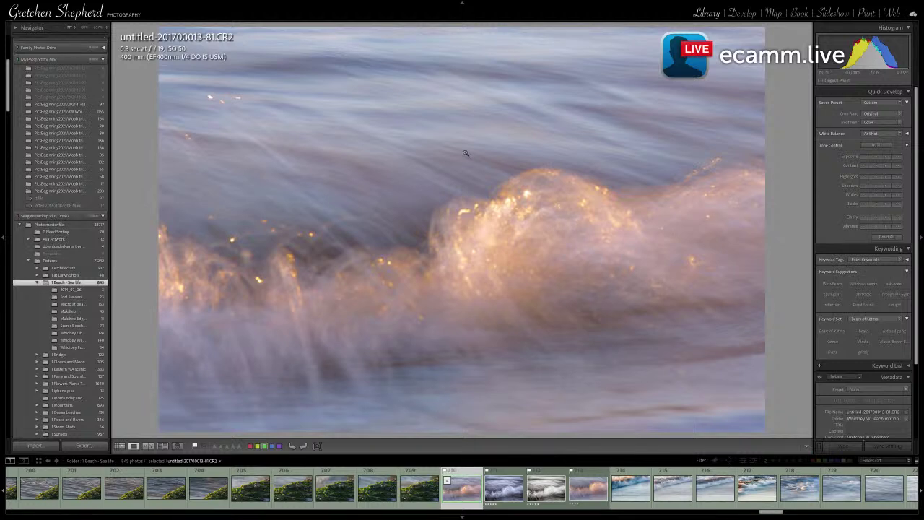
Make a black-and-white virtual copy of the wave photo and compare it with the blue-toned copy
{"action": "key", "text": "ctrl+apostrophe"}
{"action": "key", "text": "v"}
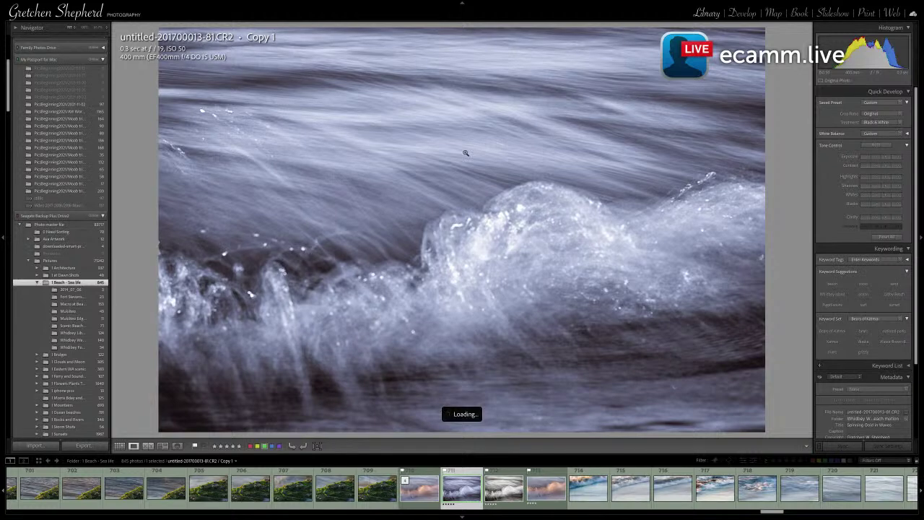
{"action": "key", "text": "Right"}
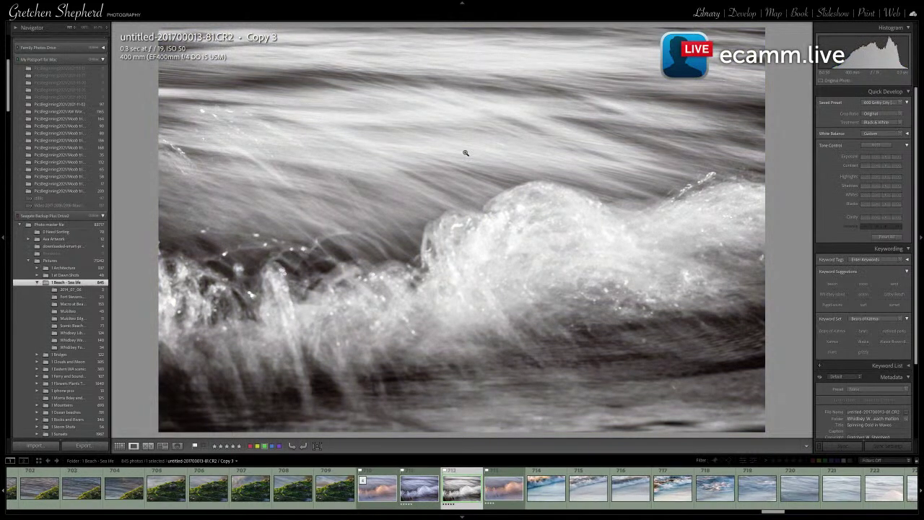
{"action": "key", "text": "Left"}
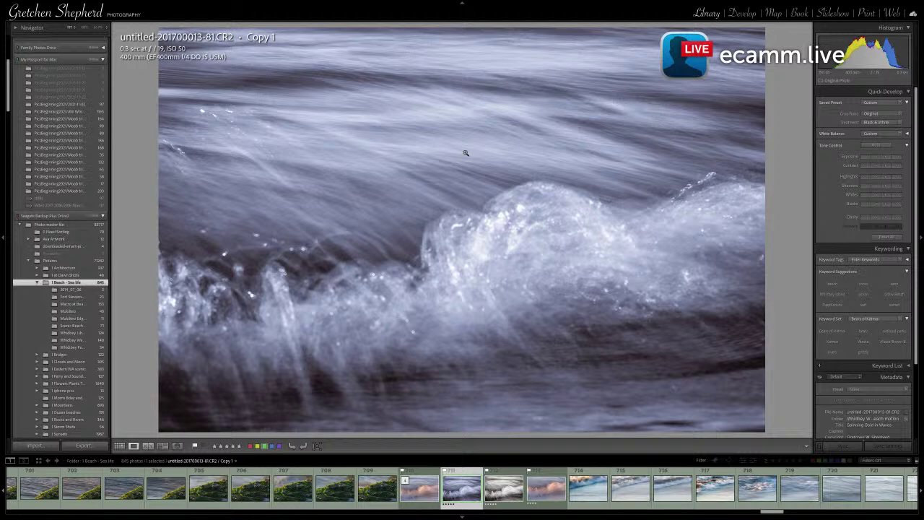
Compare grey Copy 3 against colour Copy 2, then move on to wave photo -80.CR2
{"action": "key", "text": "Right"}
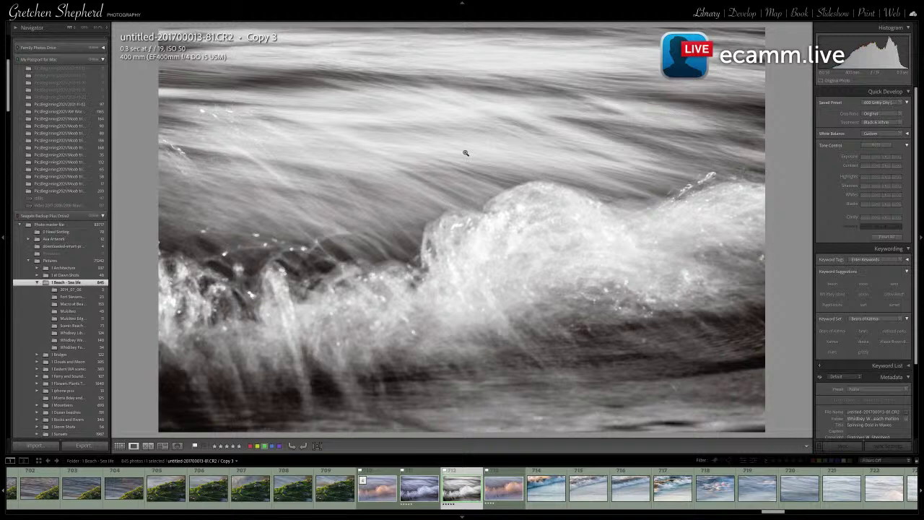
{"action": "key", "text": "Left"}
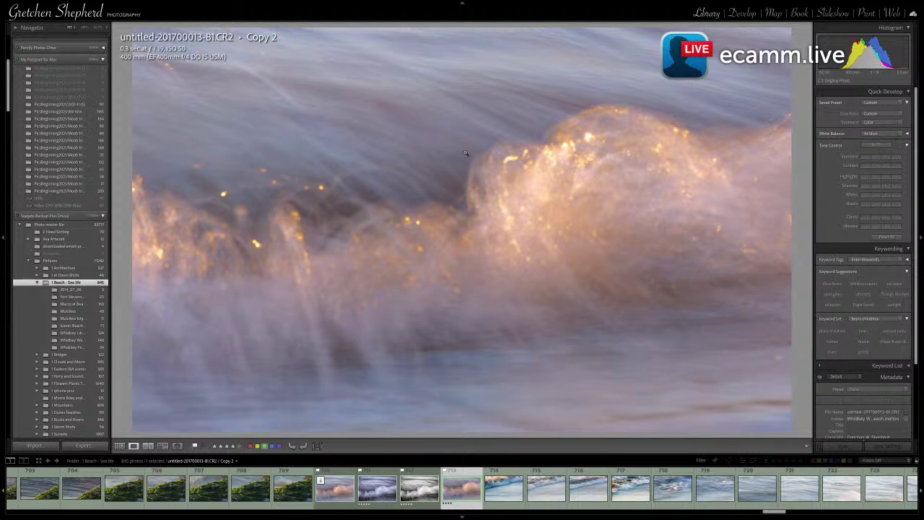
{"action": "key", "text": "Right"}
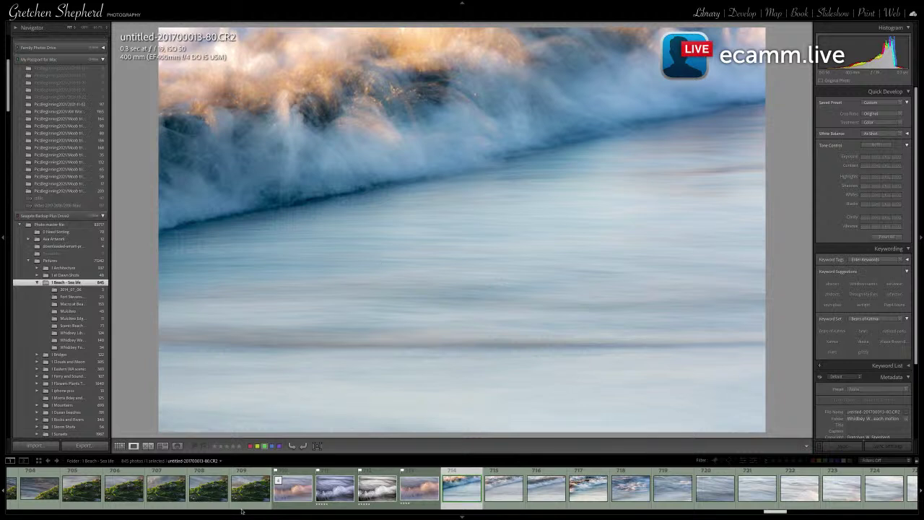
Scroll the filmstrip back and open the blurred seagrass photo -58.CR2 in Loupe view
{"action": "scroll", "coordinate": [221, 488], "scroll_direction": "up", "scroll_amount": 2}
{"action": "scroll", "coordinate": [222, 488], "scroll_direction": "up", "scroll_amount": 20}
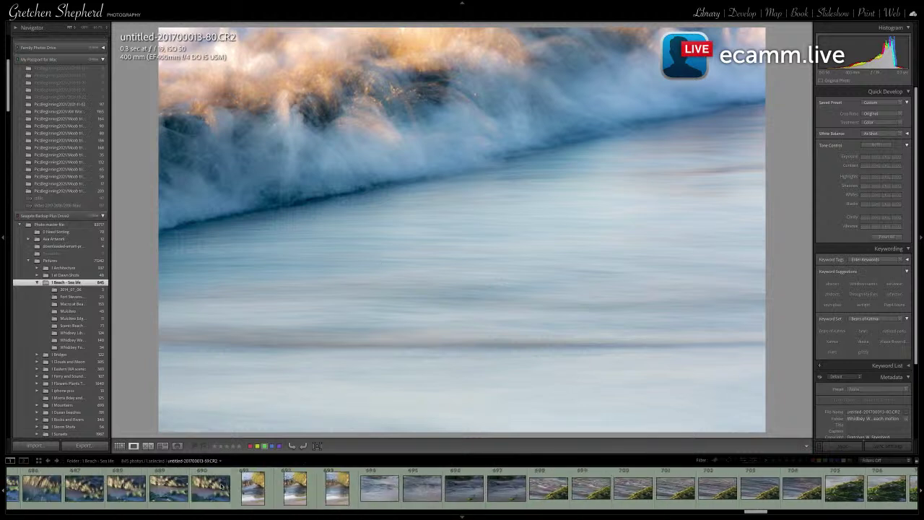
{"action": "scroll", "coordinate": [221, 487], "scroll_direction": "up", "scroll_amount": 10}
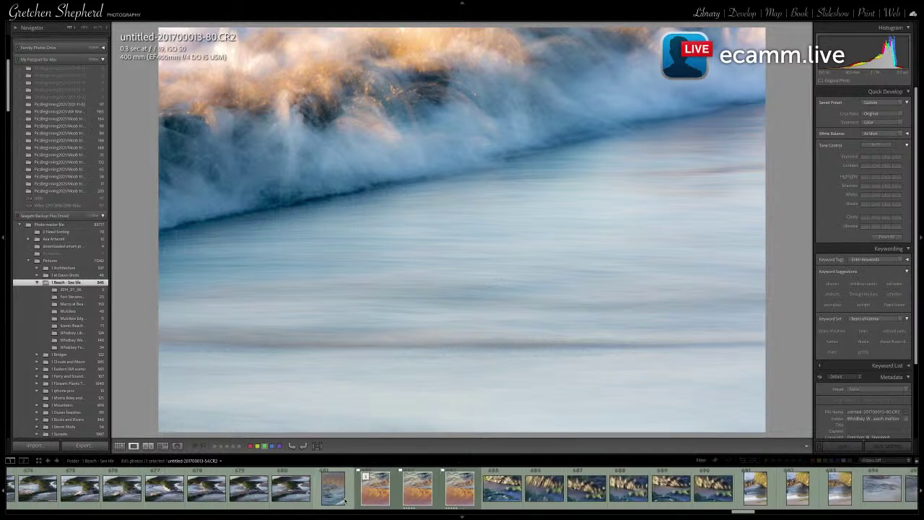
{"action": "left_click", "coordinate": [389, 491]}
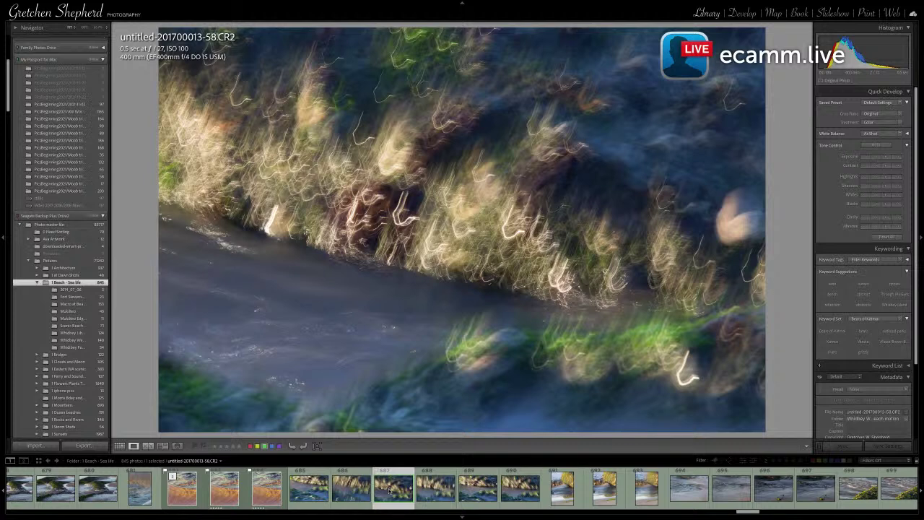
Flip forward through the blurred shoreline shots, then step back to mossy-rock photo -60.CR2
{"action": "key", "text": "Right"}
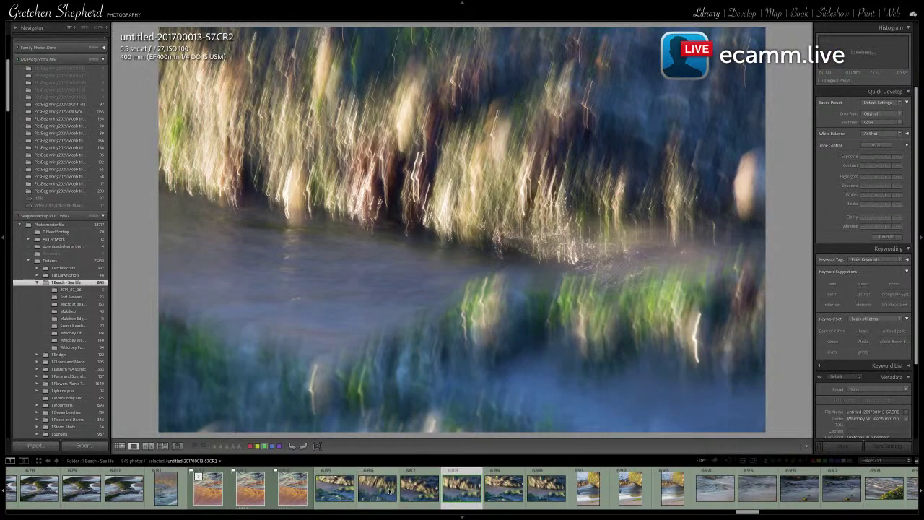
{"action": "key", "text": "Right"}
{"action": "key", "text": "Right"}
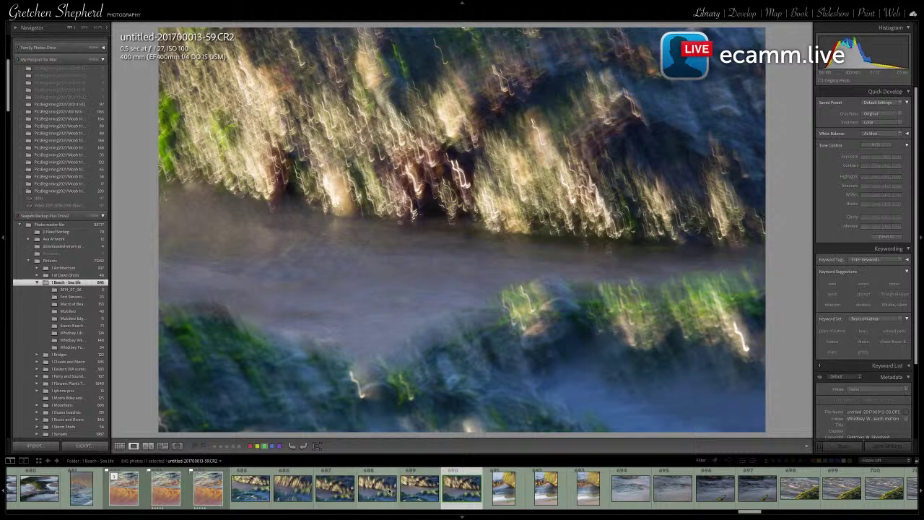
{"action": "key", "text": "Right"}
{"action": "key", "text": "Right"}
{"action": "key", "text": "Right"}
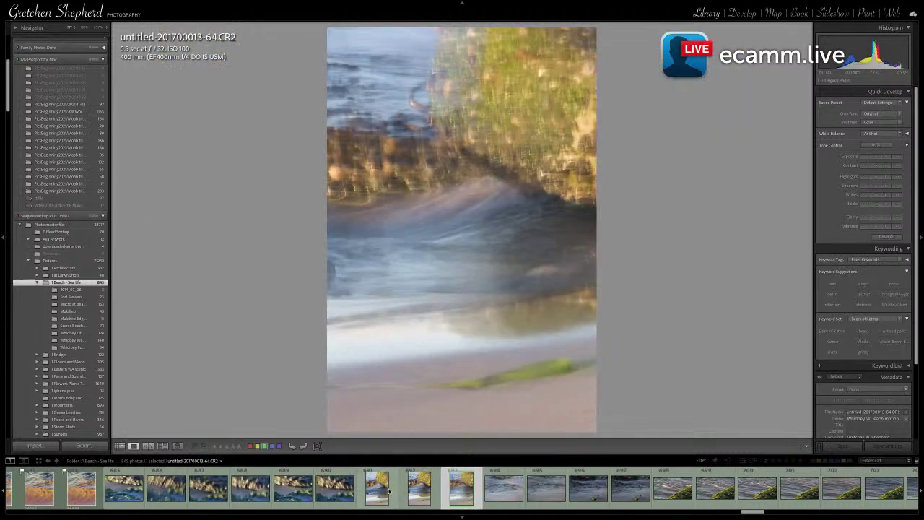
{"action": "key", "text": "Left"}
{"action": "key", "text": "Left"}
{"action": "key", "text": "Left"}
{"action": "key", "text": "Left"}
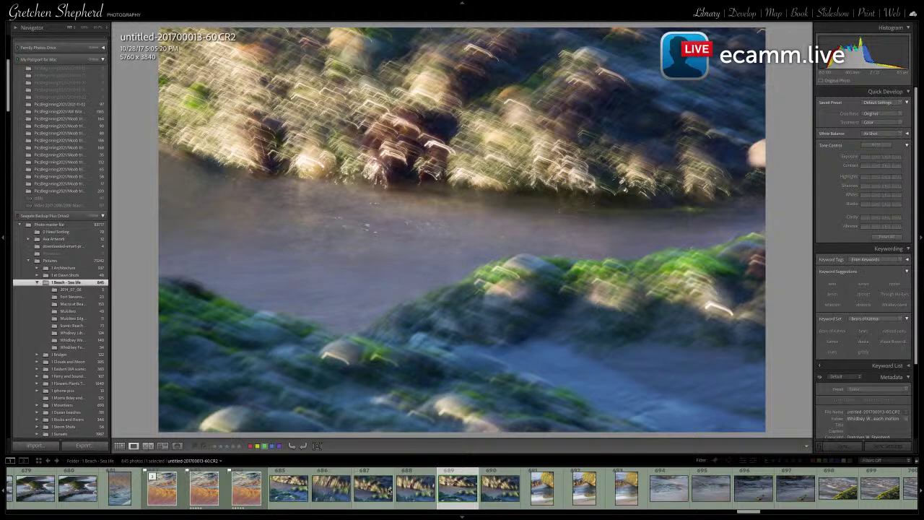
Step through the vertical wave-and-rock photo and the horizontal wave photos
{"action": "key", "text": "Right"}
{"action": "key", "text": "Right"}
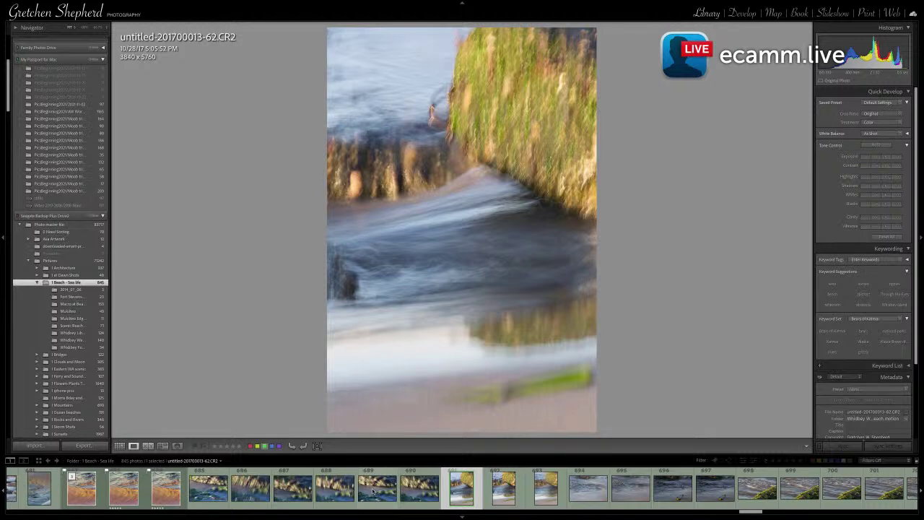
{"action": "key", "text": "Left"}
{"action": "key", "text": "Left"}
{"action": "key", "text": "Left"}
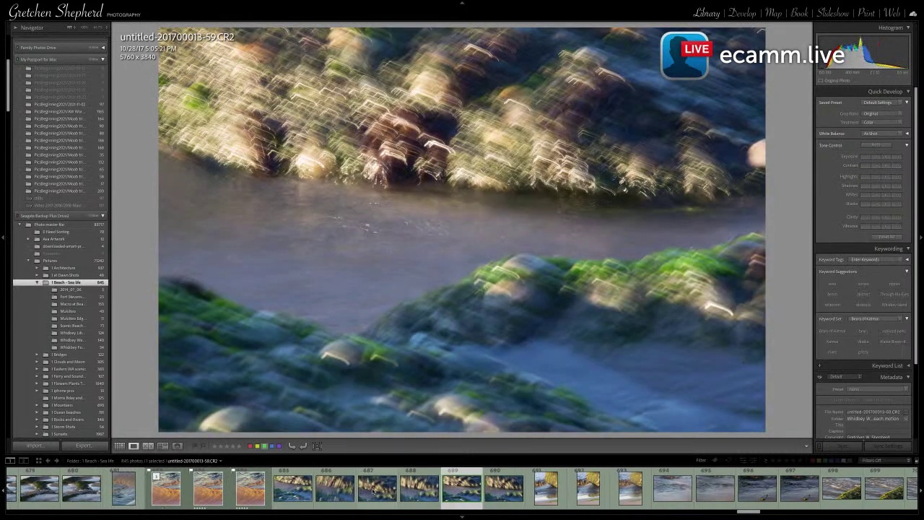
{"action": "key", "text": "Right"}
{"action": "key", "text": "Right"}
{"action": "key", "text": "Right"}
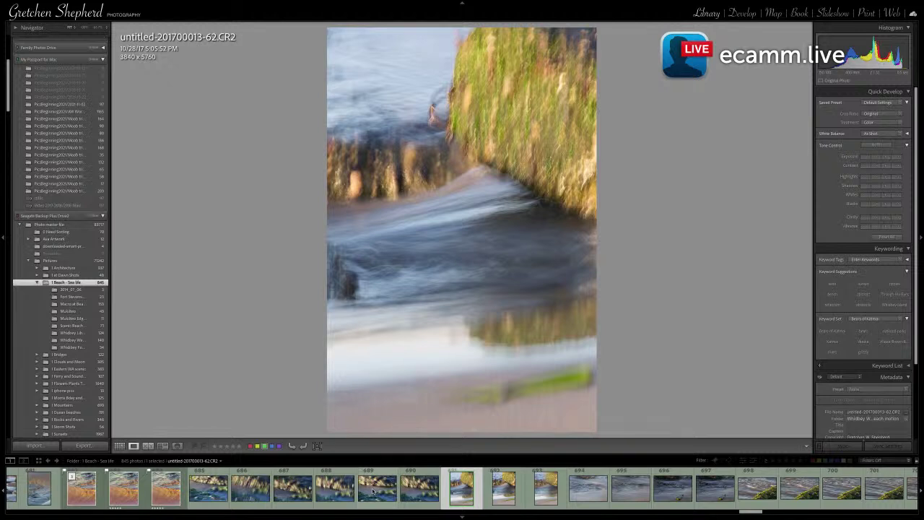
{"action": "key", "text": "Right"}
{"action": "key", "text": "Right"}
{"action": "key", "text": "Right"}
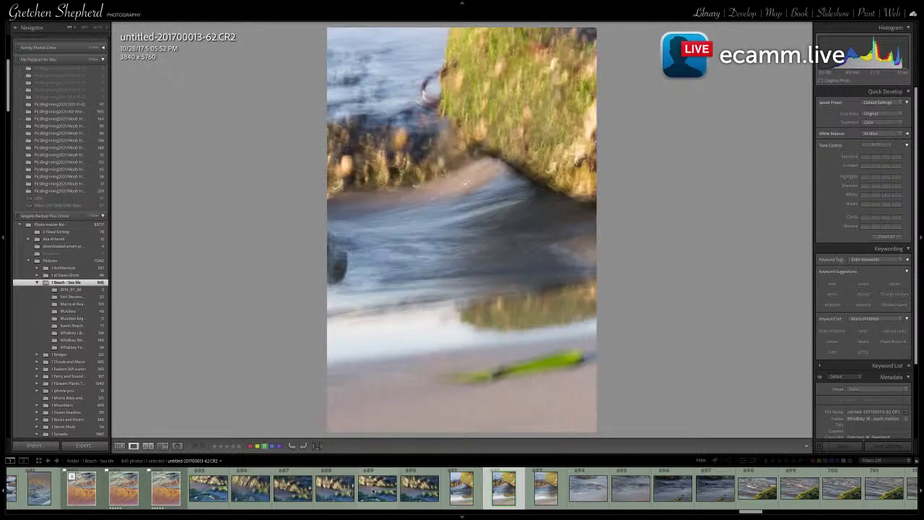
{"action": "key", "text": "Right"}
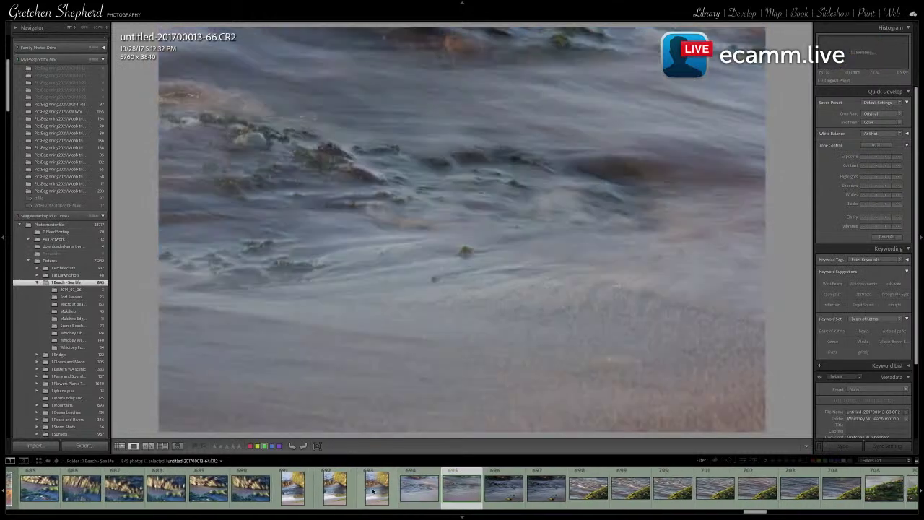
{"action": "key", "text": "Left"}
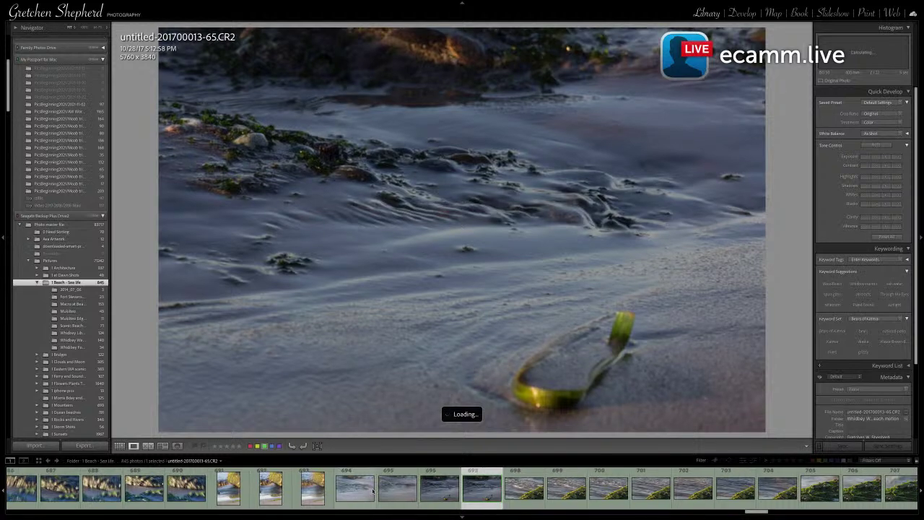
Continue past the mossy-rock and pink wave shots to blue crashing-wave photo -80.CR2
{"action": "key", "text": "Right"}
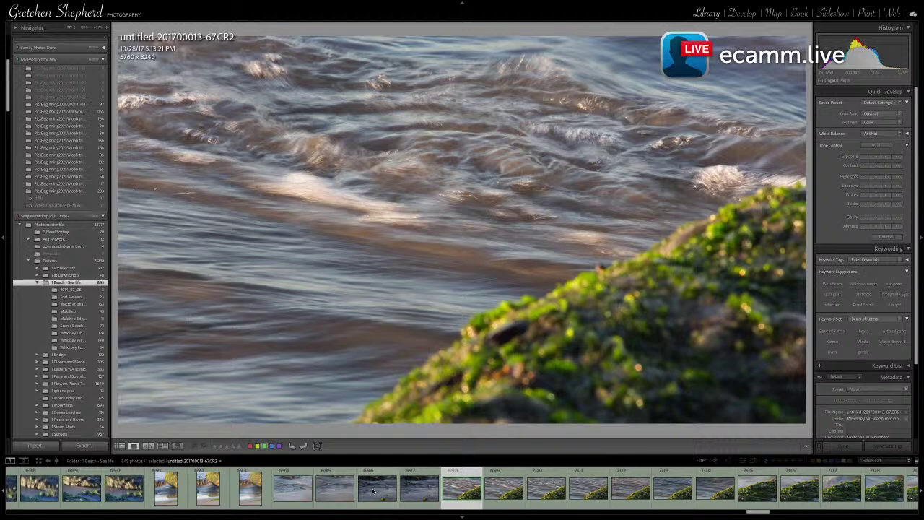
{"action": "key", "text": "Right"}
{"action": "key", "text": "Right"}
{"action": "key", "text": "Right"}
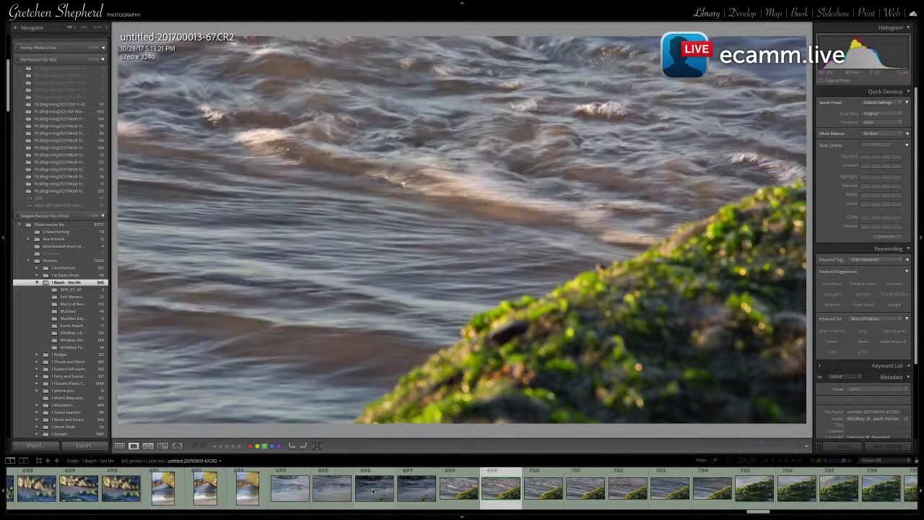
{"action": "key", "text": "Right"}
{"action": "key", "text": "Right"}
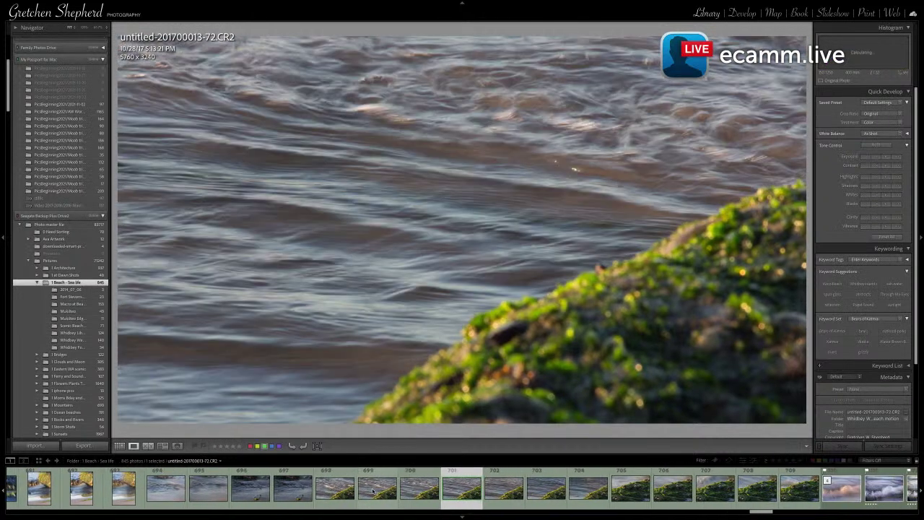
{"action": "key", "text": "Right"}
{"action": "key", "text": "Right"}
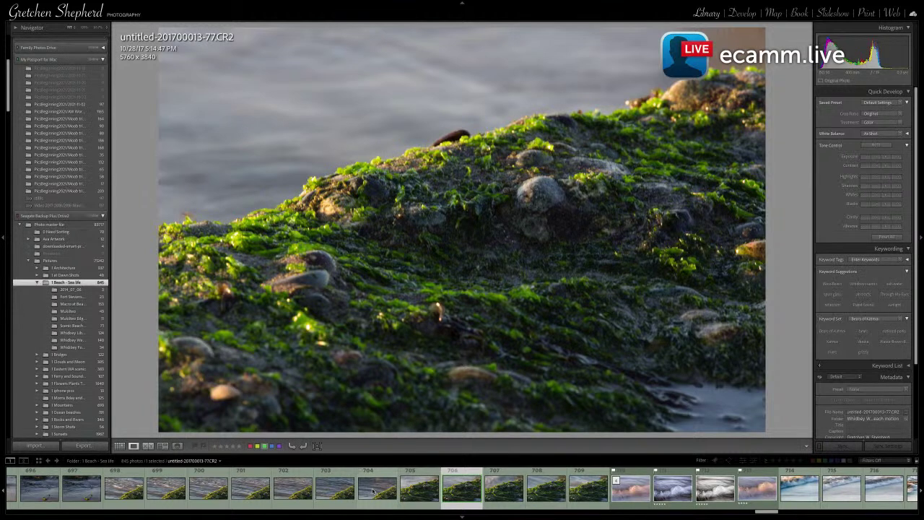
{"action": "key", "text": "Right"}
{"action": "key", "text": "Right"}
{"action": "key", "text": "Right"}
{"action": "key", "text": "Right"}
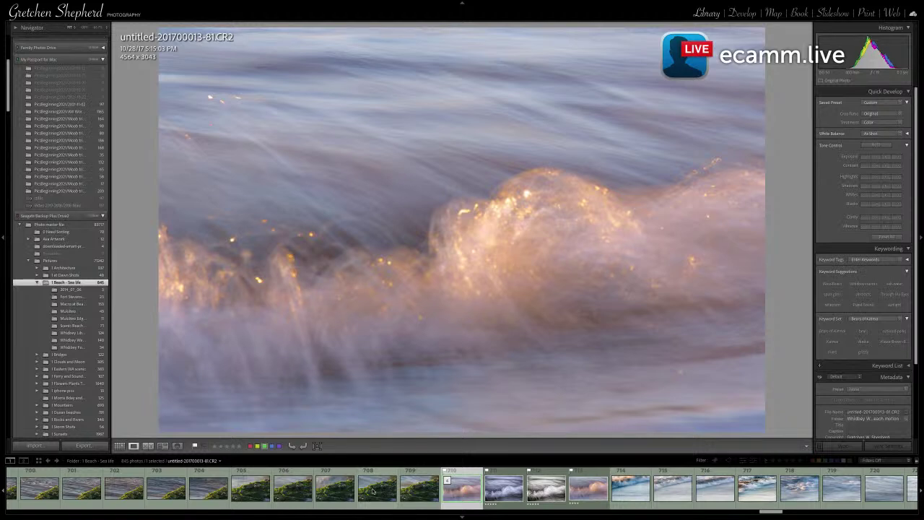
{"action": "key", "text": "Right"}
{"action": "key", "text": "Right"}
{"action": "key", "text": "Right"}
{"action": "key", "text": "Right"}
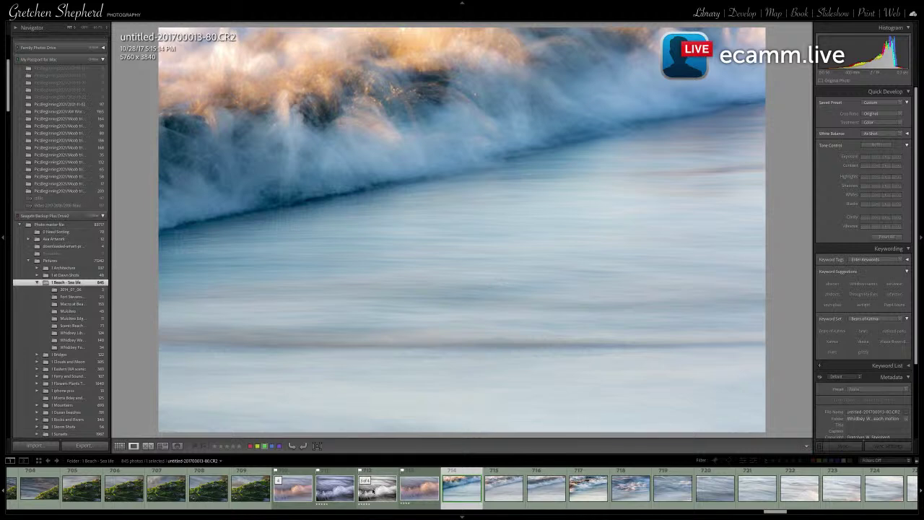
View wave shot -83.CR2, then return to -80.CR2, now rated three stars
{"action": "key", "text": "Right"}
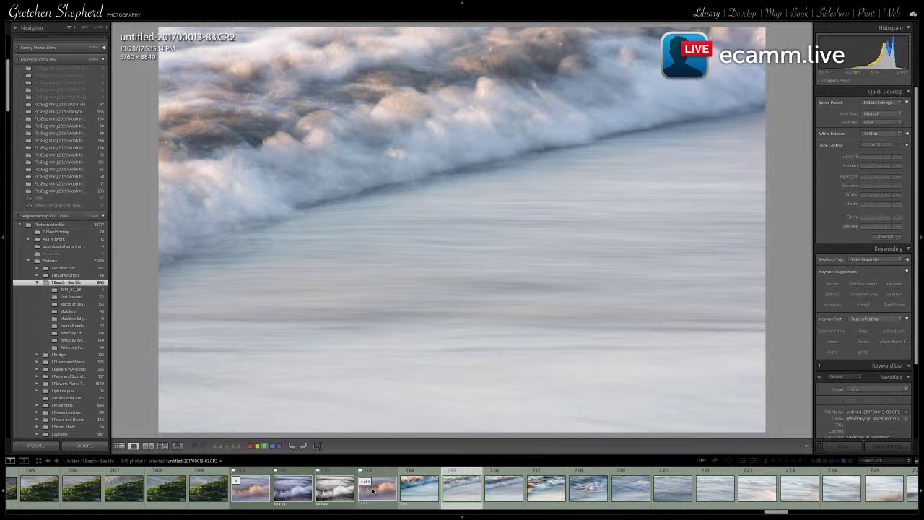
{"action": "key", "text": "Left"}
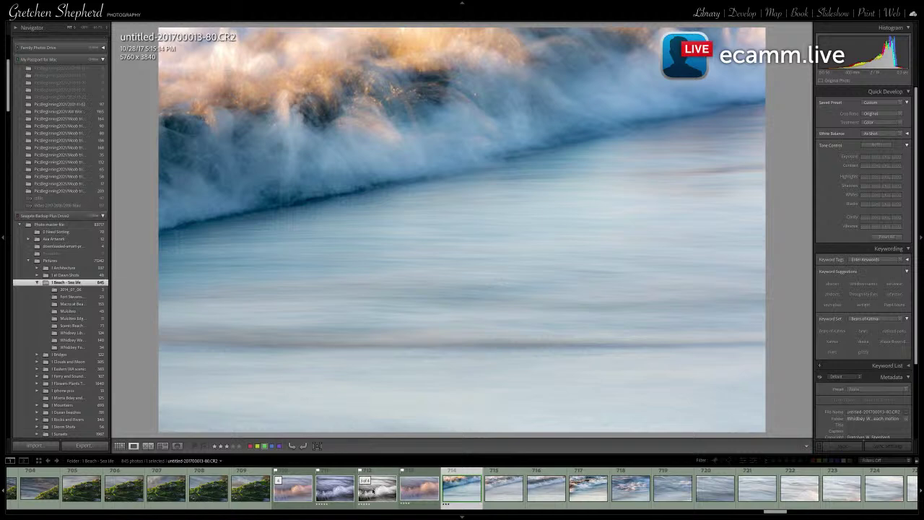
{"action": "scroll", "coordinate": [373, 490], "scroll_direction": "down", "scroll_amount": 1}
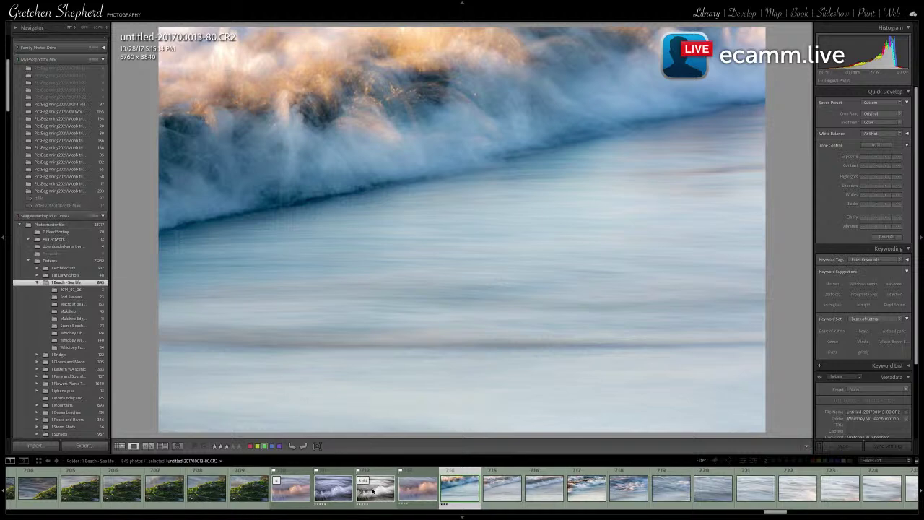
Open -80.CR2 in Develop, set Highlights to about -46, and lower Dehaze and Exposure
{"action": "left_click", "coordinate": [743, 14]}
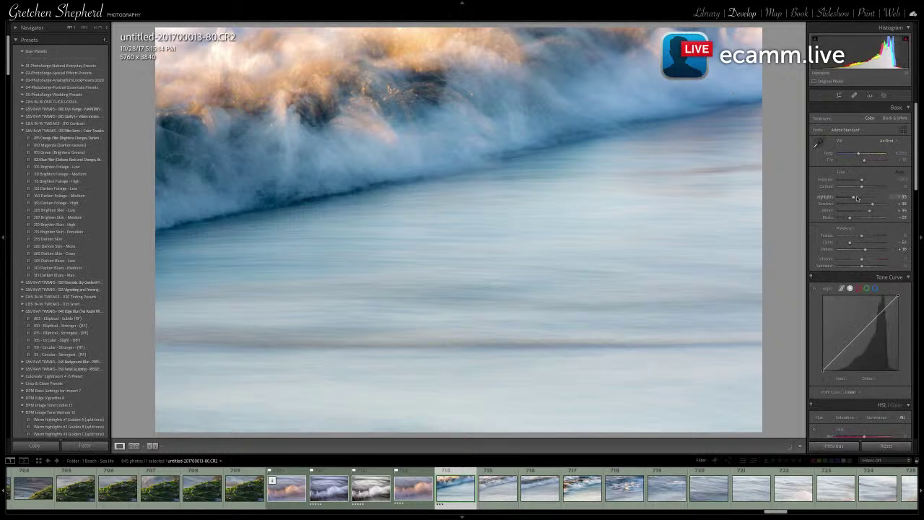
{"action": "mouse_move", "coordinate": [856, 199]}
{"action": "left_mouse_down"}
{"action": "mouse_move", "coordinate": [845, 196]}
{"action": "mouse_move", "coordinate": [860, 181]}
{"action": "left_mouse_up"}
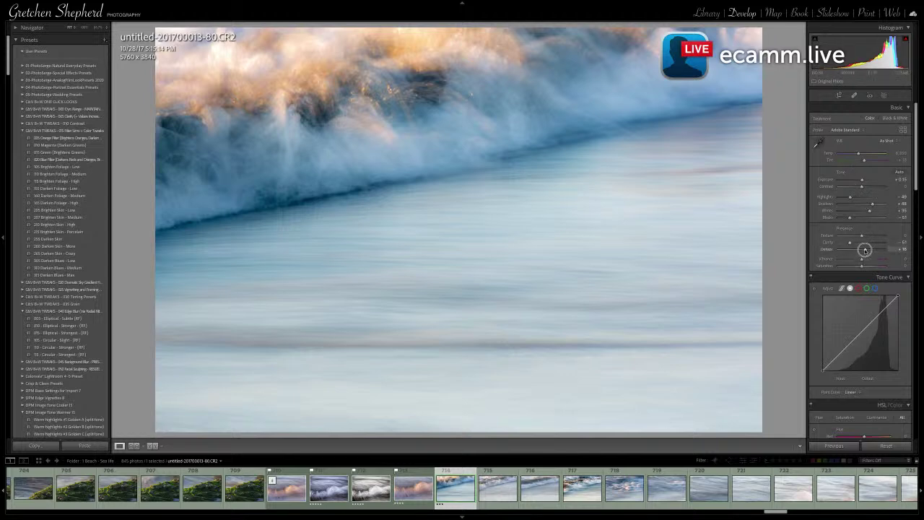
{"action": "left_click_drag", "start_coordinate": [864, 249], "coordinate": [858, 250]}
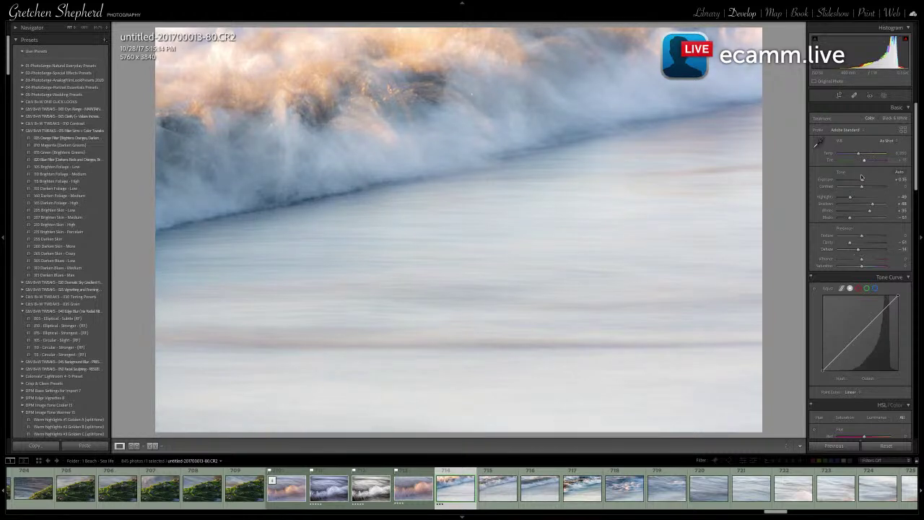
{"action": "left_click_drag", "start_coordinate": [861, 179], "coordinate": [856, 181]}
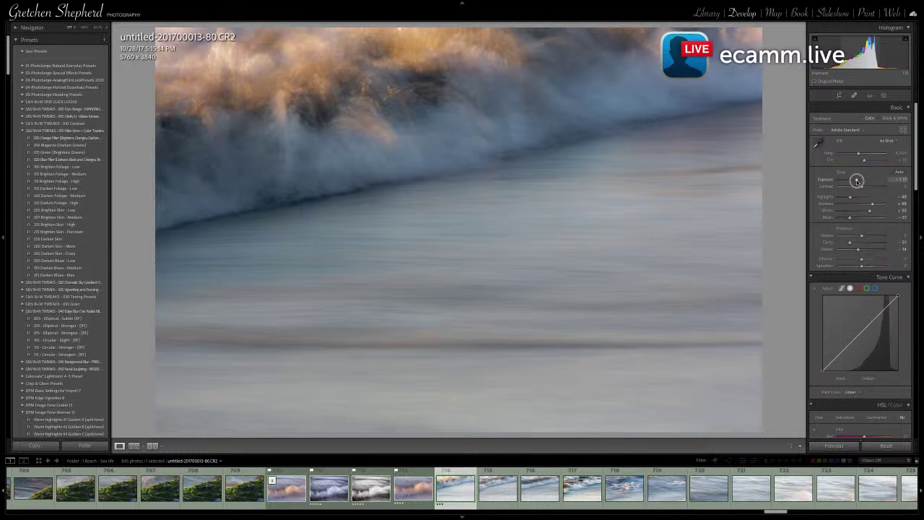
Reset Exposure, Dehaze and Clarity to zero, then raise Clarity to about +63
{"action": "double_click", "coordinate": [856, 181]}
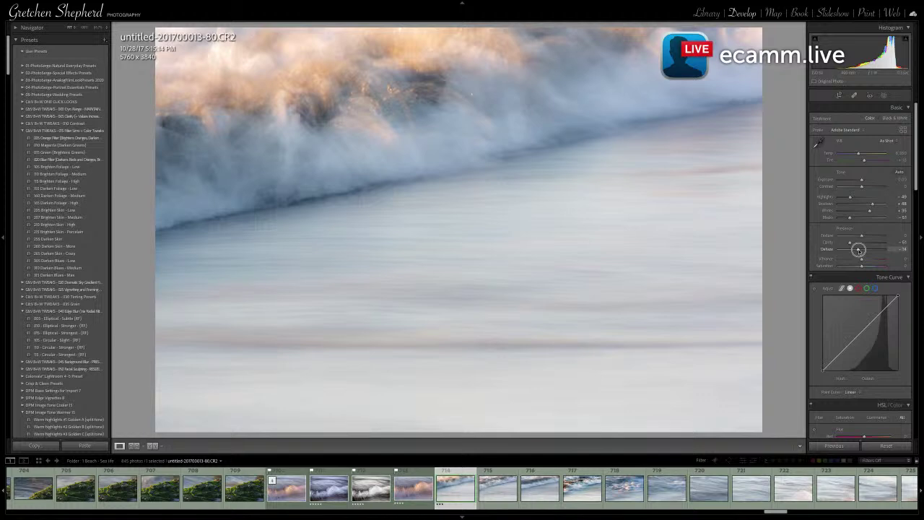
{"action": "double_click", "coordinate": [857, 249]}
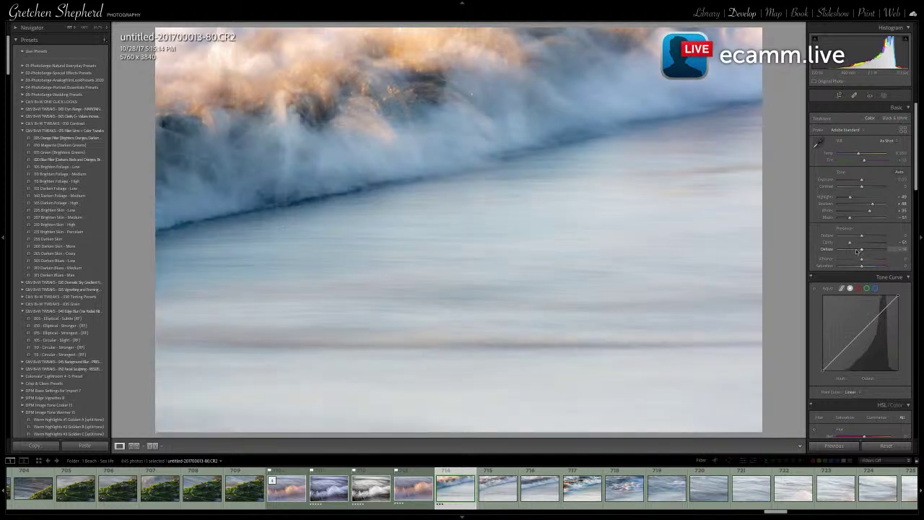
{"action": "double_click", "coordinate": [850, 243]}
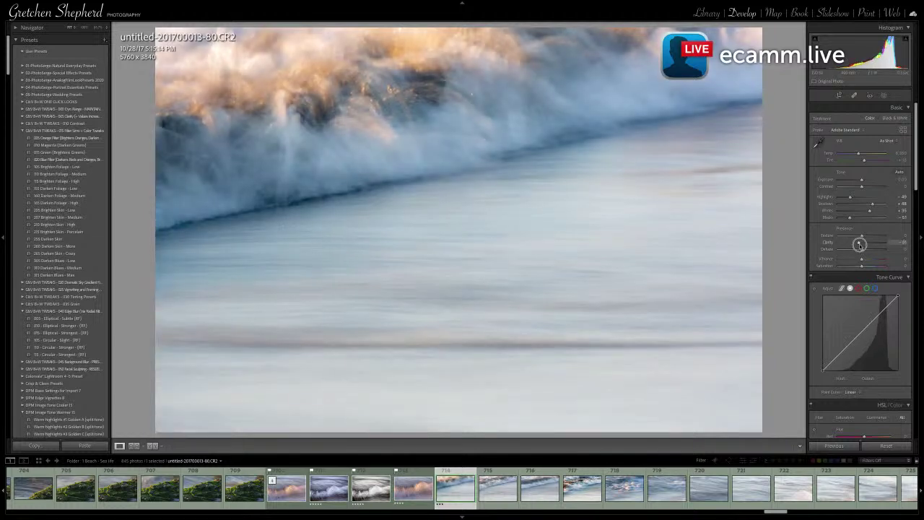
{"action": "mouse_move", "coordinate": [859, 244]}
{"action": "left_mouse_down"}
{"action": "mouse_move", "coordinate": [874, 244]}
{"action": "mouse_move", "coordinate": [848, 245]}
{"action": "mouse_move", "coordinate": [867, 237]}
{"action": "left_mouse_up"}
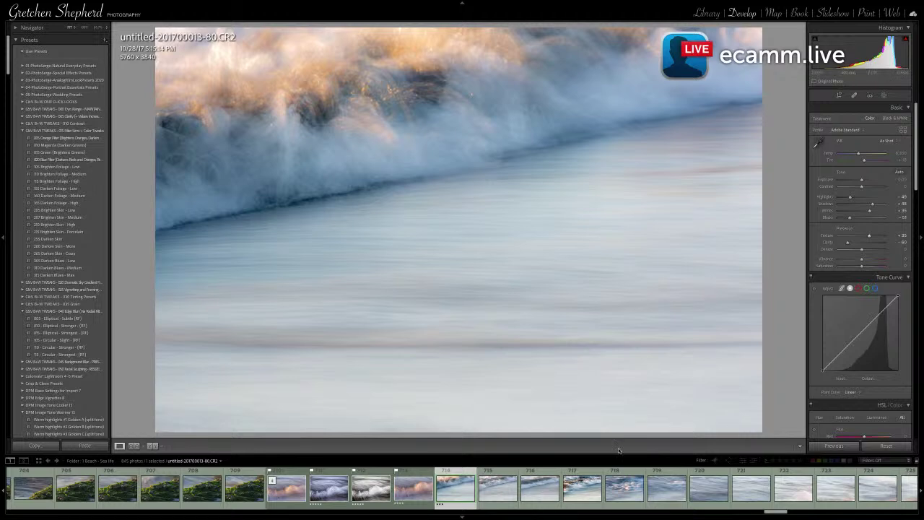
Move through the following wave photos in Develop to the edited warm surf shot -85.CR2
{"action": "left_click", "coordinate": [496, 490]}
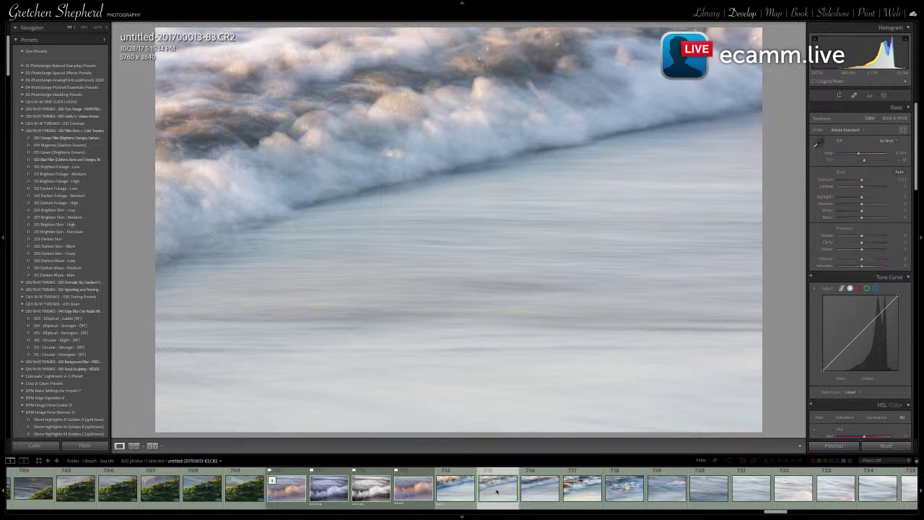
{"action": "key", "text": "Right"}
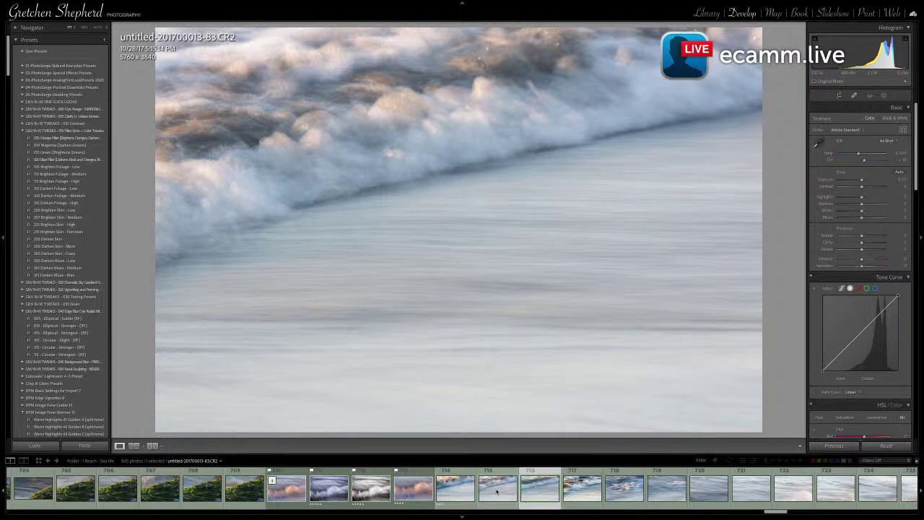
{"action": "key", "text": "Right"}
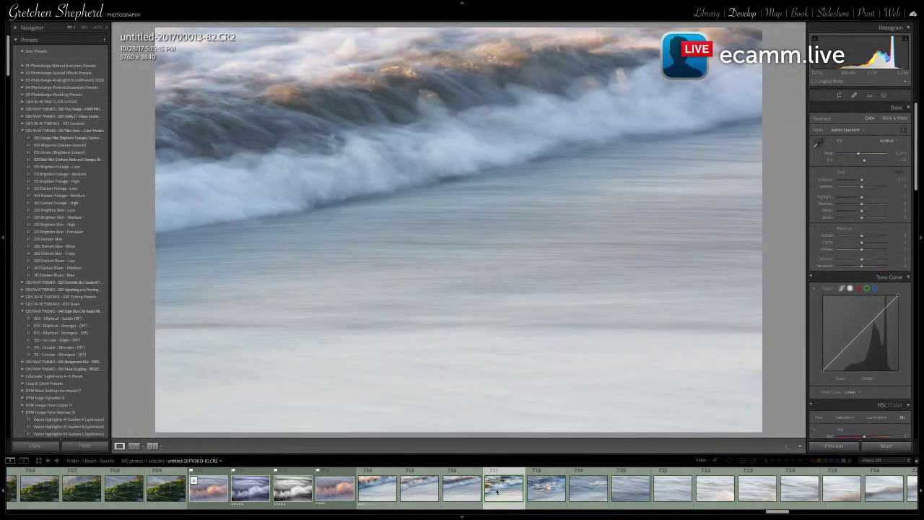
{"action": "key", "text": "Right"}
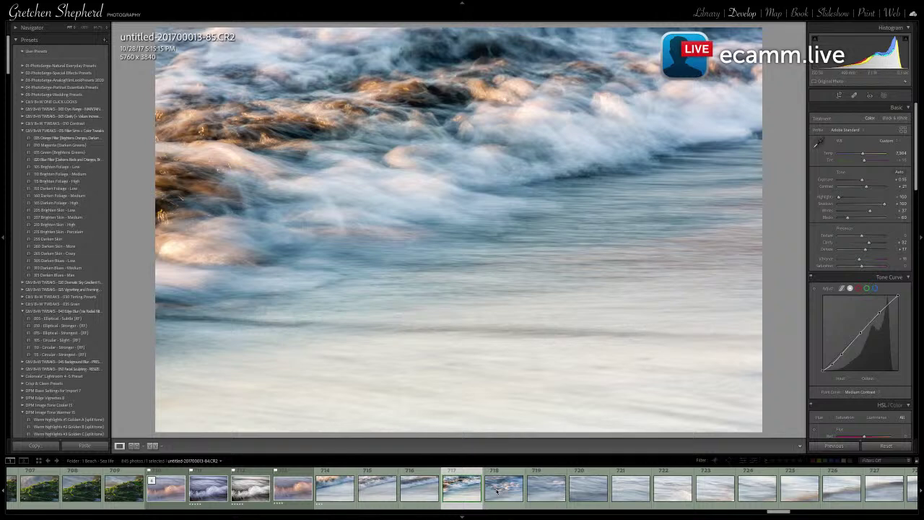
Compare the neighbouring pastel-swirl and grey-blue wave shots, returning to the warm frothy surf photo
{"action": "left_click", "coordinate": [496, 491]}
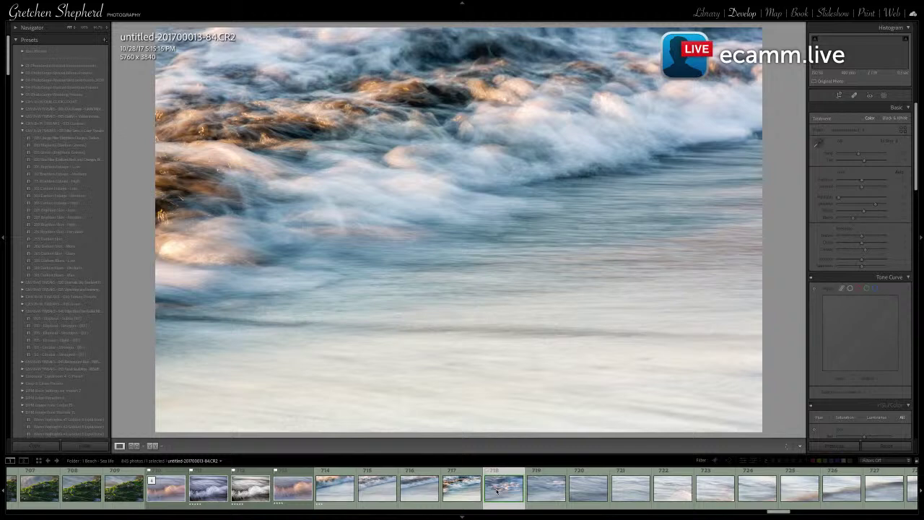
{"action": "key", "text": "Right"}
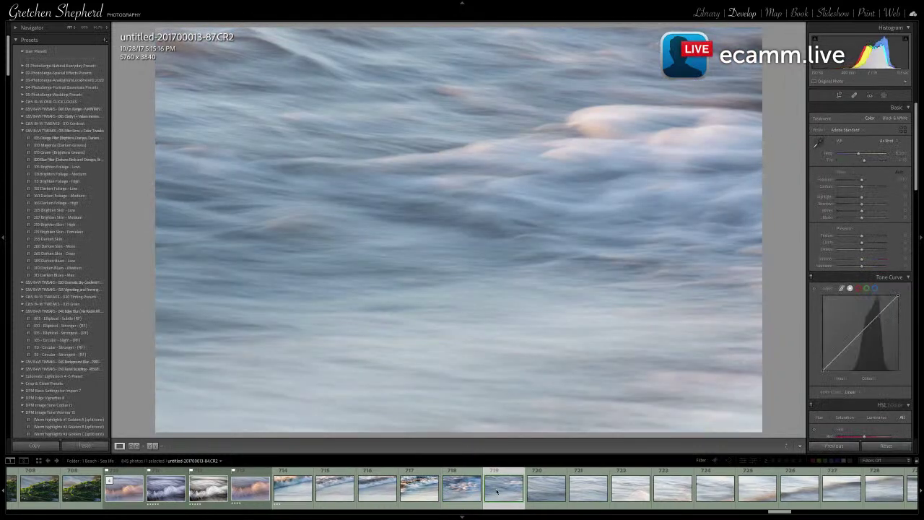
{"action": "key", "text": "Left"}
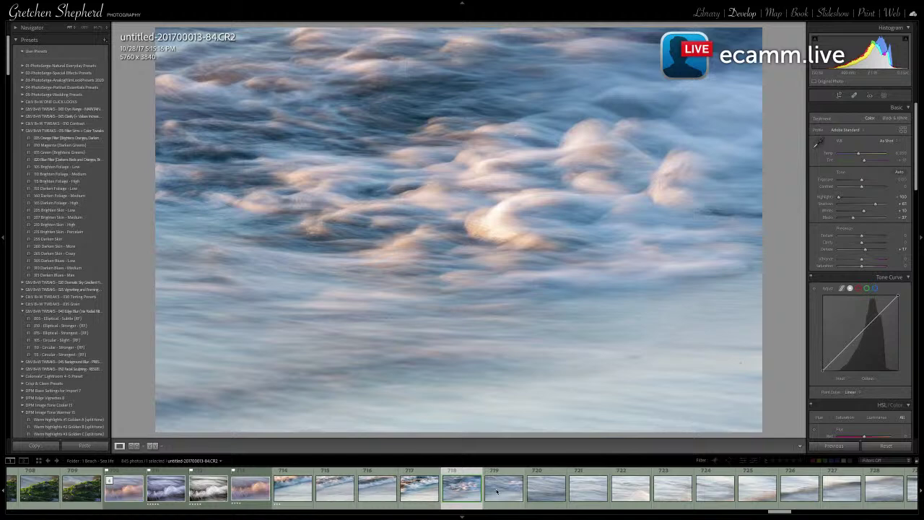
{"action": "key", "text": "Right"}
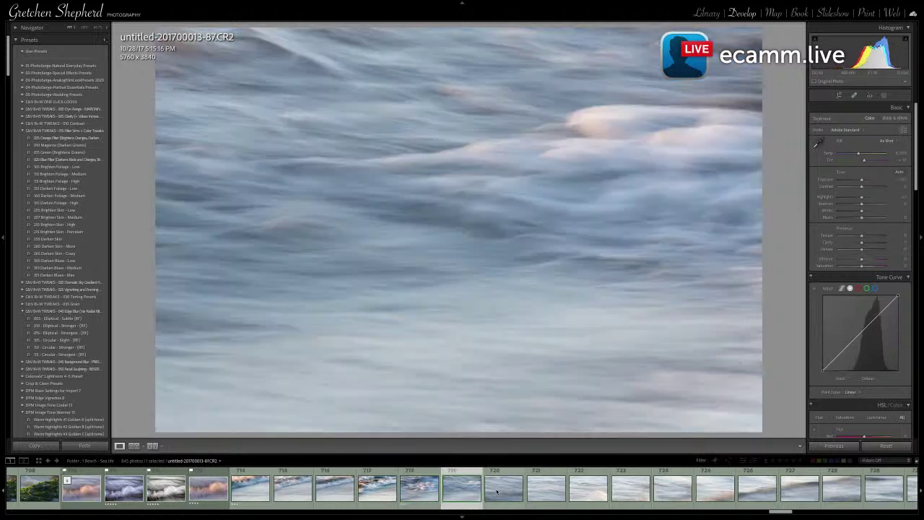
{"action": "scroll", "coordinate": [497, 491], "scroll_direction": "up", "scroll_amount": 2}
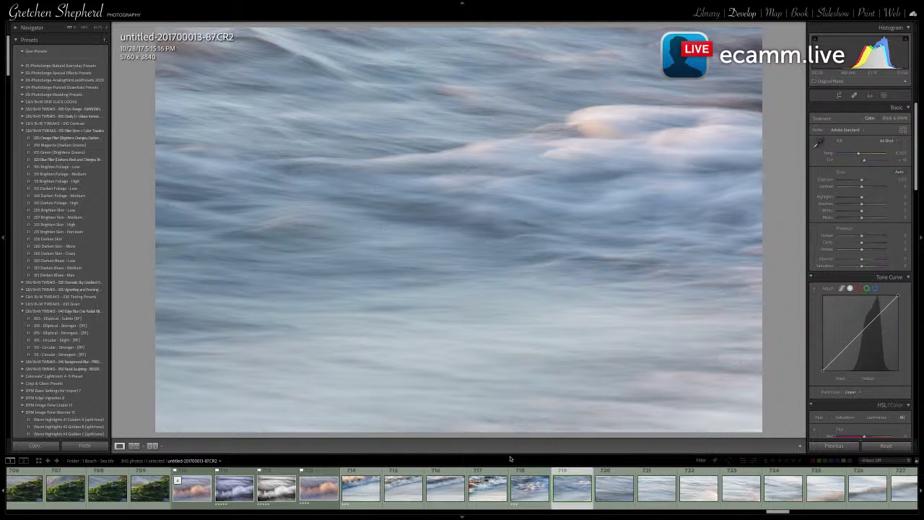
{"action": "left_click", "coordinate": [488, 491]}
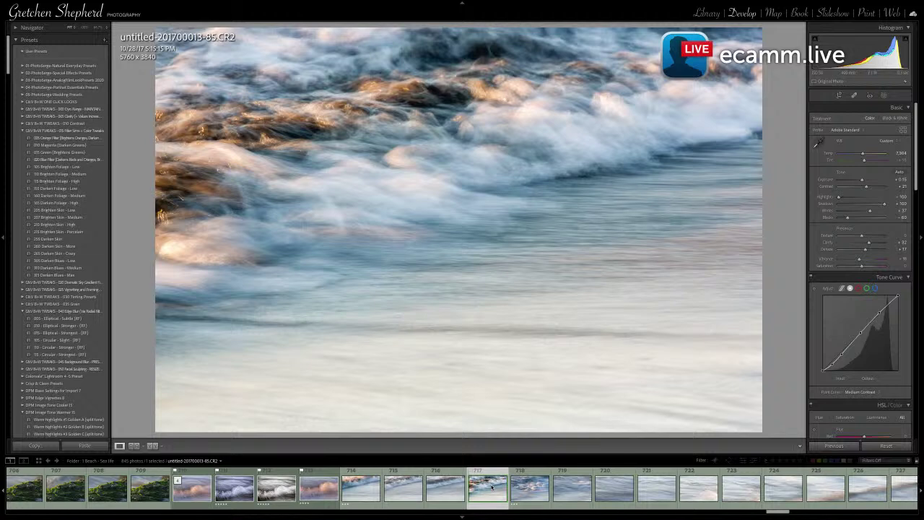
Give the pastel swirling-water photo -84.CR2 a yellow label and return to the Library
{"action": "key", "text": "Right"}
{"action": "key", "text": "8"}
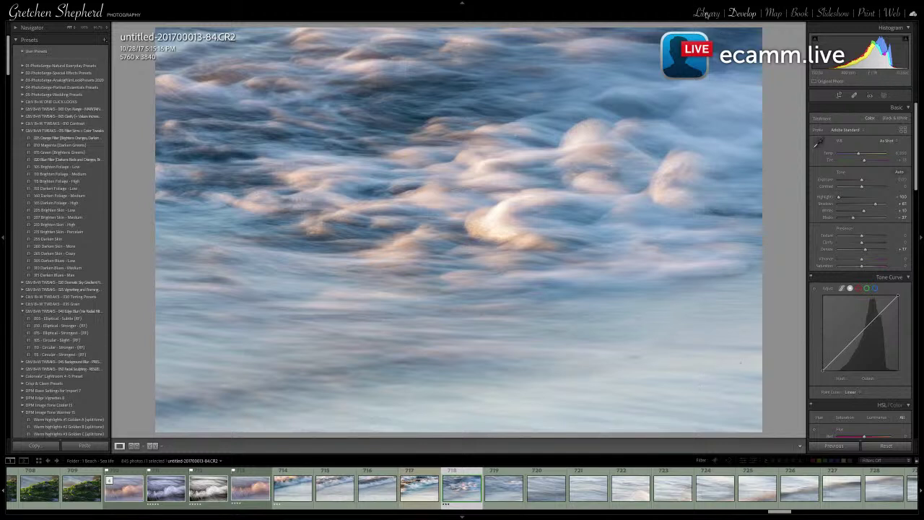
{"action": "left_click", "coordinate": [707, 14]}
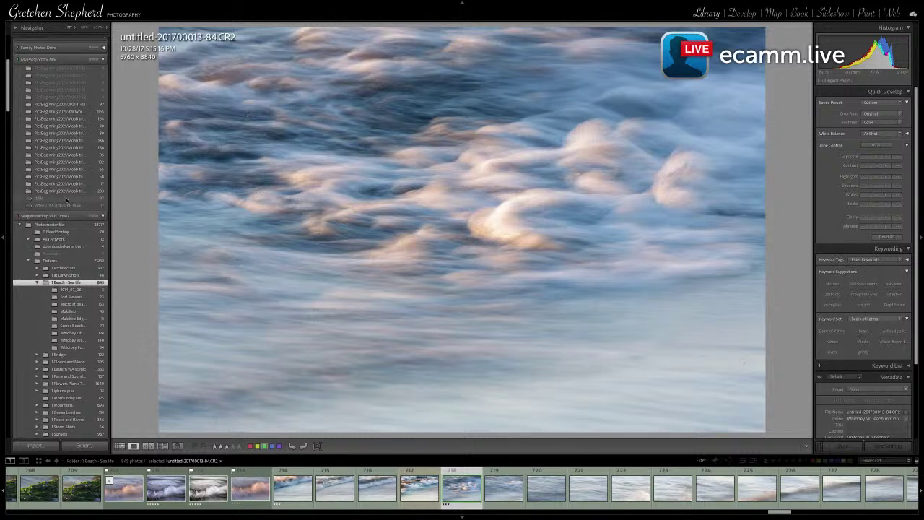
Scroll the Folders panel and expand, then collapse, the Family Photos Drive folder list
{"action": "scroll", "coordinate": [68, 200], "scroll_direction": "down", "scroll_amount": 5}
{"action": "scroll", "coordinate": [67, 201], "scroll_direction": "down", "scroll_amount": 18}
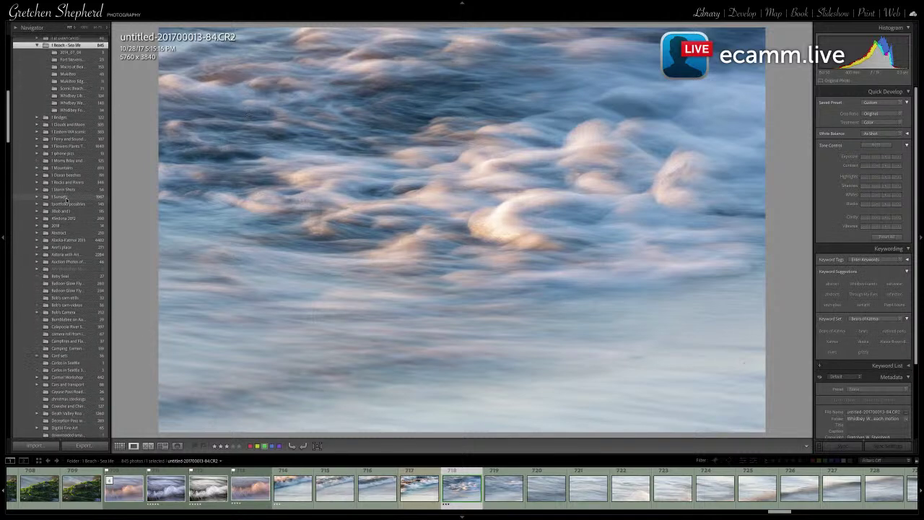
{"action": "scroll", "coordinate": [67, 201], "scroll_direction": "down", "scroll_amount": 18}
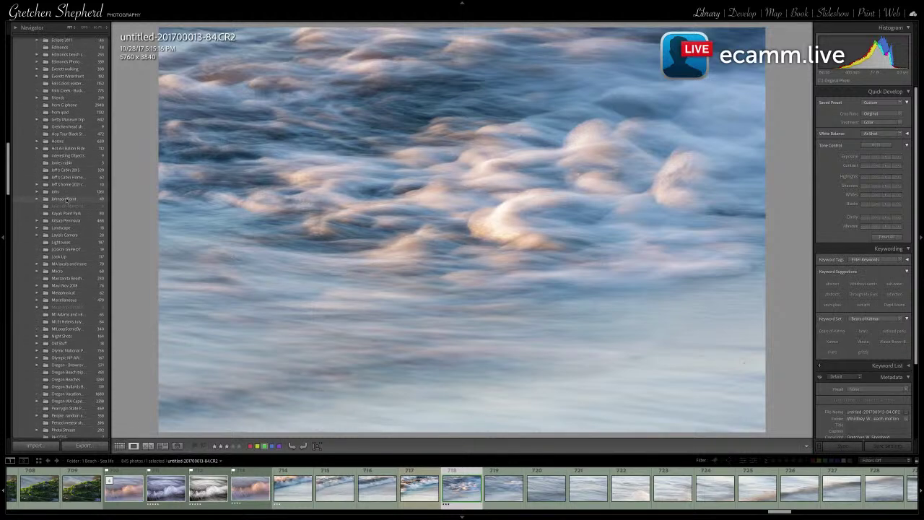
{"action": "scroll", "coordinate": [67, 200], "scroll_direction": "down", "scroll_amount": 6}
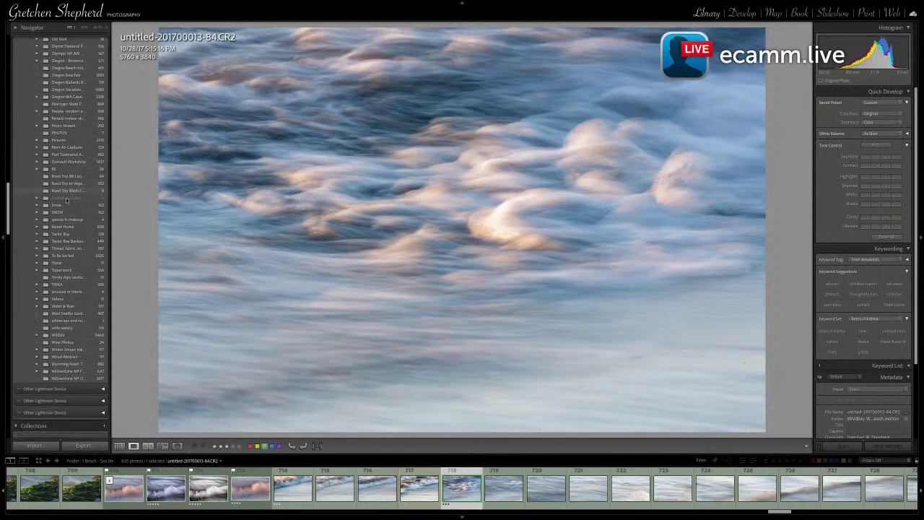
{"action": "scroll", "coordinate": [67, 201], "scroll_direction": "up", "scroll_amount": 14}
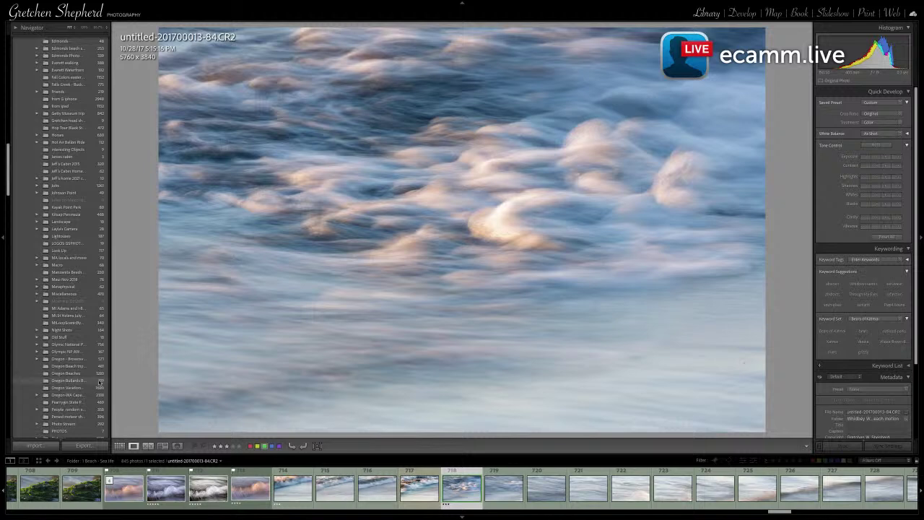
{"action": "scroll", "coordinate": [62, 174], "scroll_direction": "up", "scroll_amount": 10}
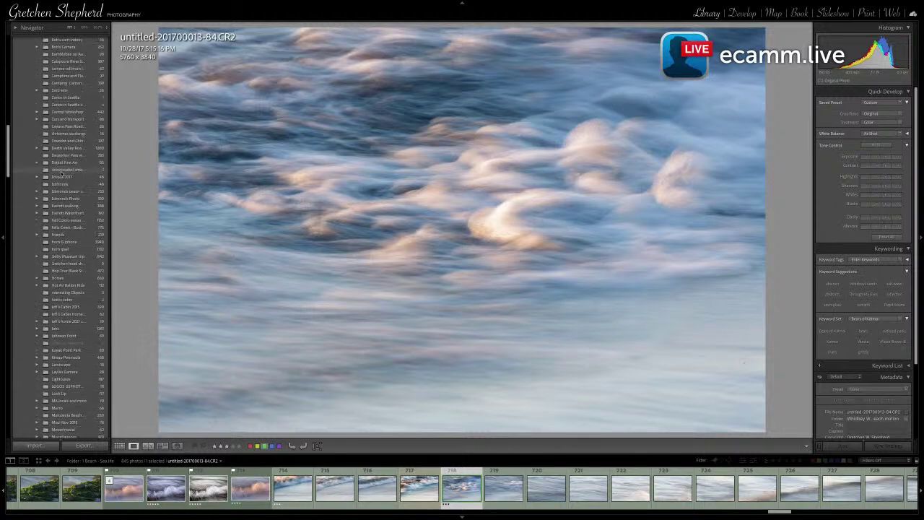
{"action": "scroll", "coordinate": [63, 174], "scroll_direction": "up", "scroll_amount": 7}
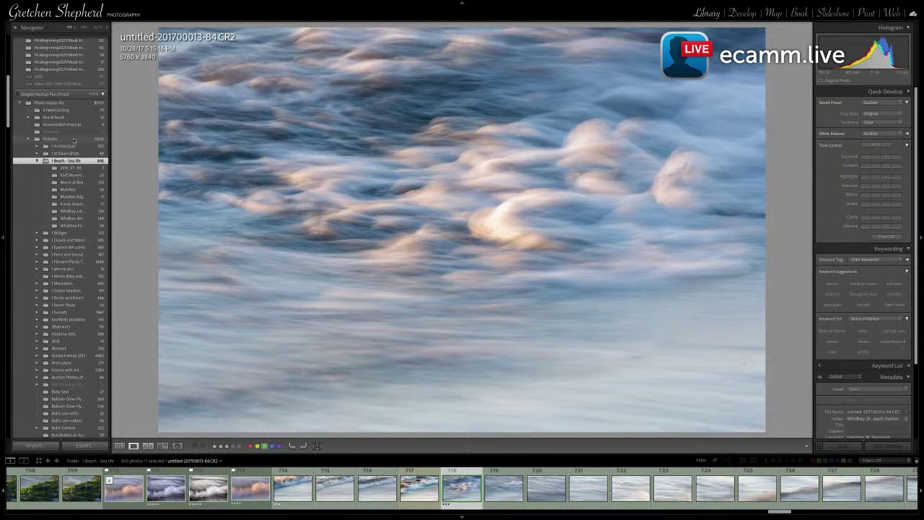
{"action": "scroll", "coordinate": [72, 135], "scroll_direction": "up", "scroll_amount": 3}
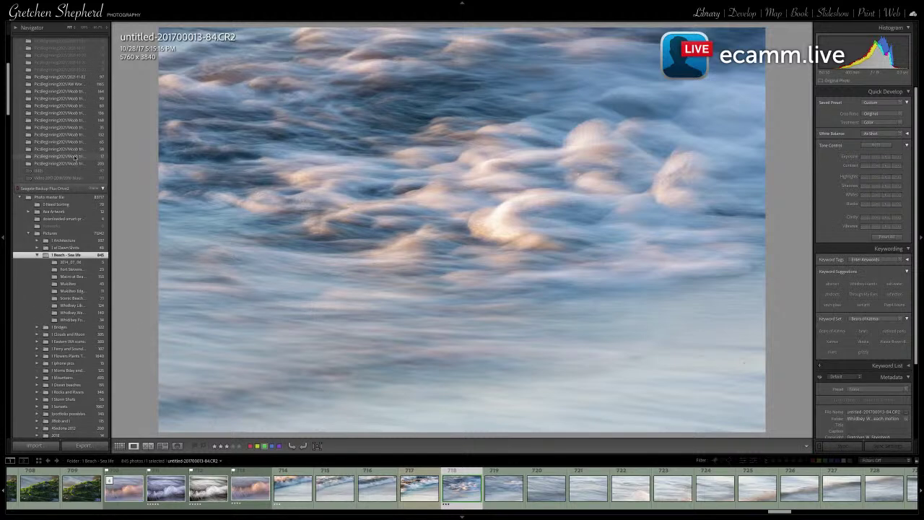
{"action": "scroll", "coordinate": [85, 159], "scroll_direction": "up", "scroll_amount": 3}
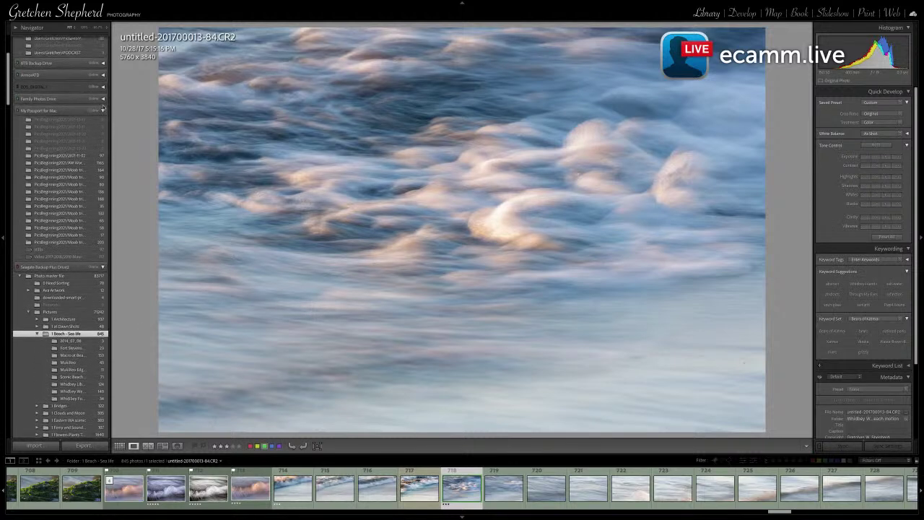
{"action": "left_click", "coordinate": [102, 100]}
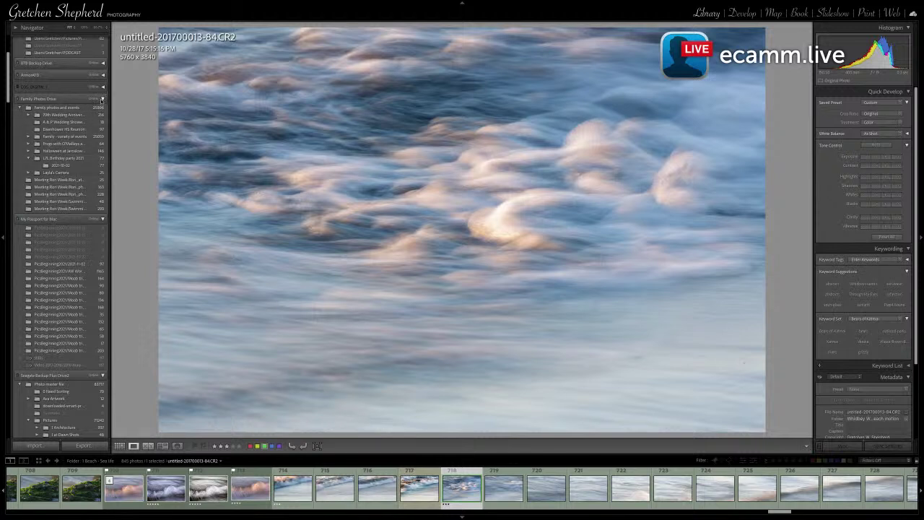
{"action": "left_click", "coordinate": [103, 100]}
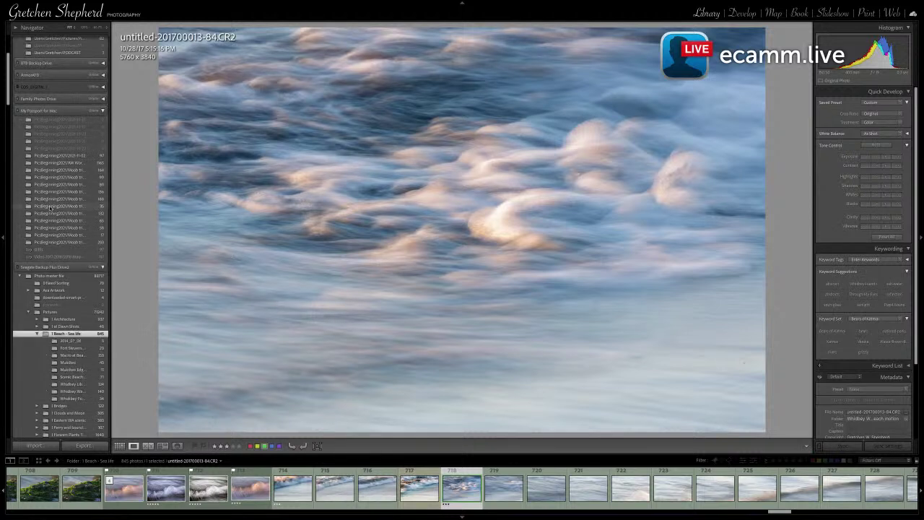
Scroll the Folders panel to locate the 845-photo 1 Beach - Sea life folder
{"action": "scroll", "coordinate": [52, 207], "scroll_direction": "down", "scroll_amount": 3}
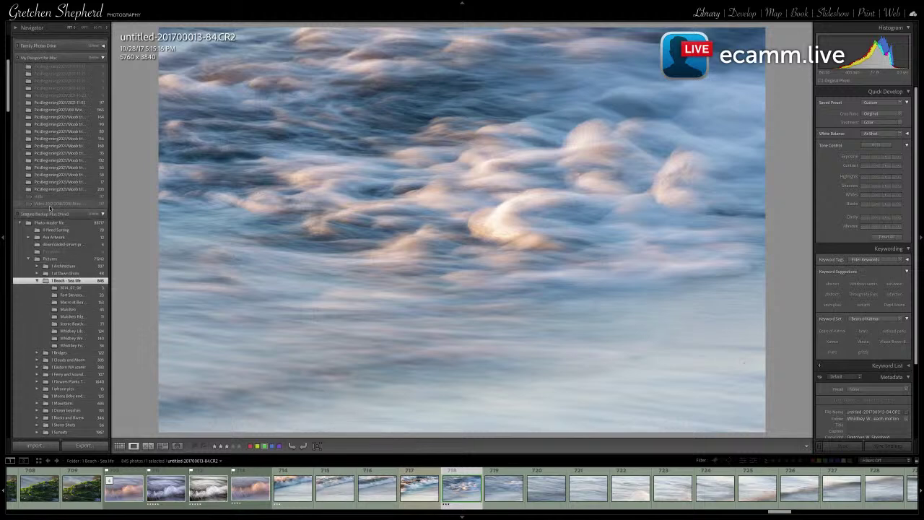
{"action": "scroll", "coordinate": [59, 234], "scroll_direction": "down", "scroll_amount": 7}
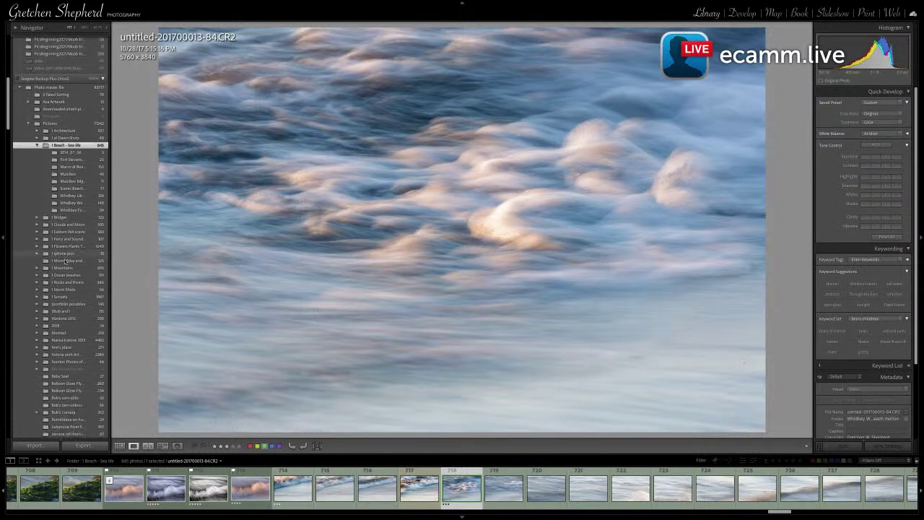
{"action": "scroll", "coordinate": [65, 262], "scroll_direction": "down", "scroll_amount": 20}
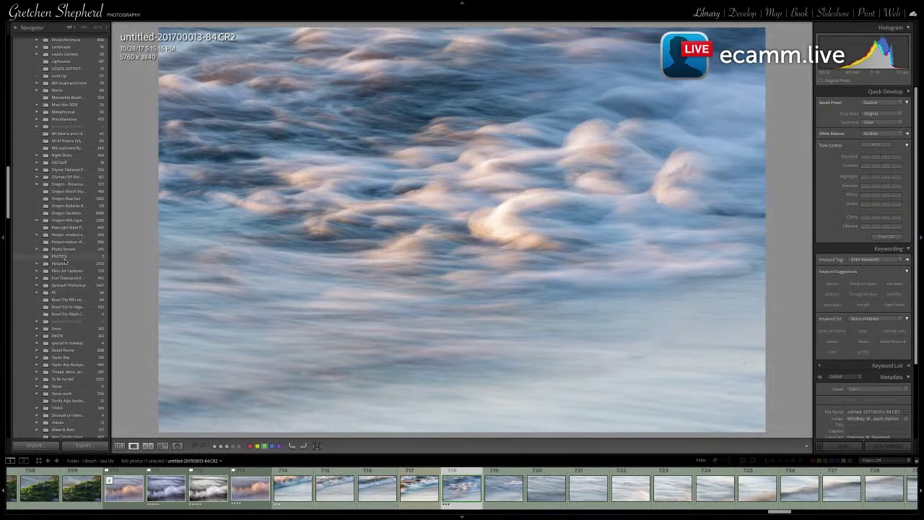
{"action": "scroll", "coordinate": [65, 261], "scroll_direction": "down", "scroll_amount": 10}
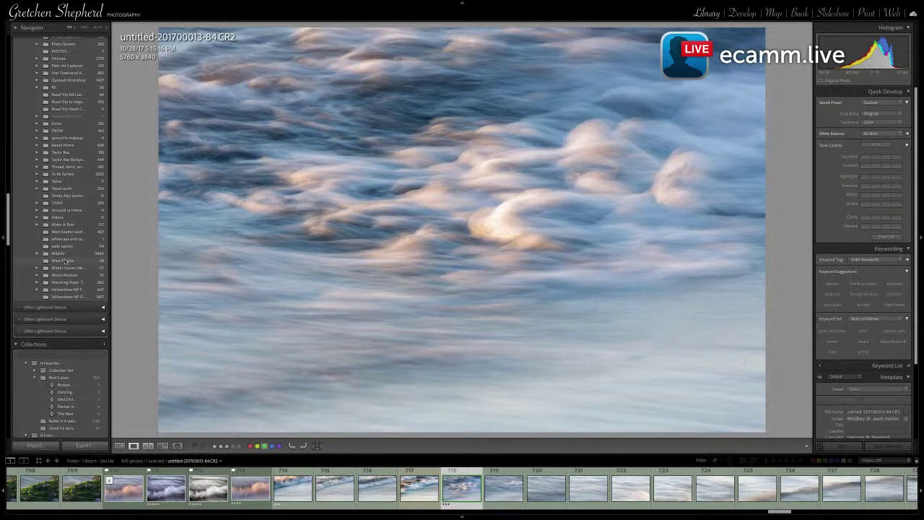
{"action": "scroll", "coordinate": [65, 261], "scroll_direction": "up", "scroll_amount": 6}
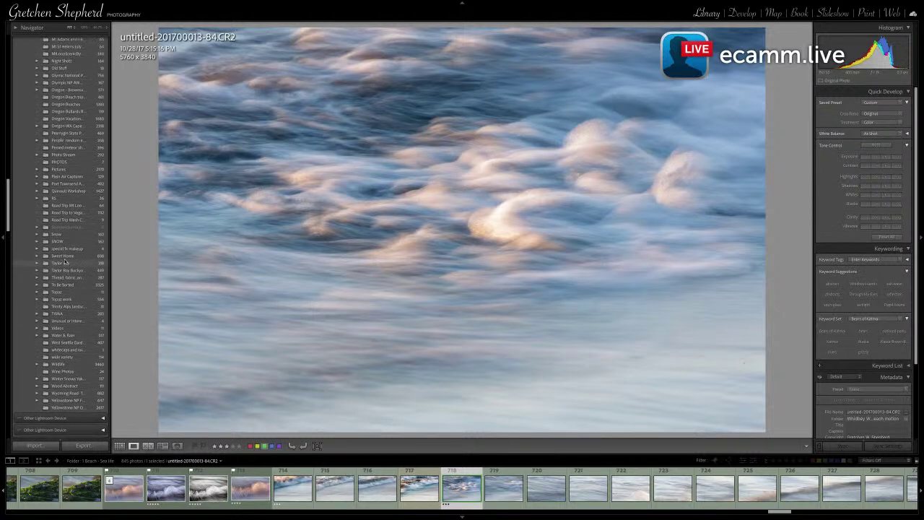
{"action": "scroll", "coordinate": [65, 262], "scroll_direction": "up", "scroll_amount": 1}
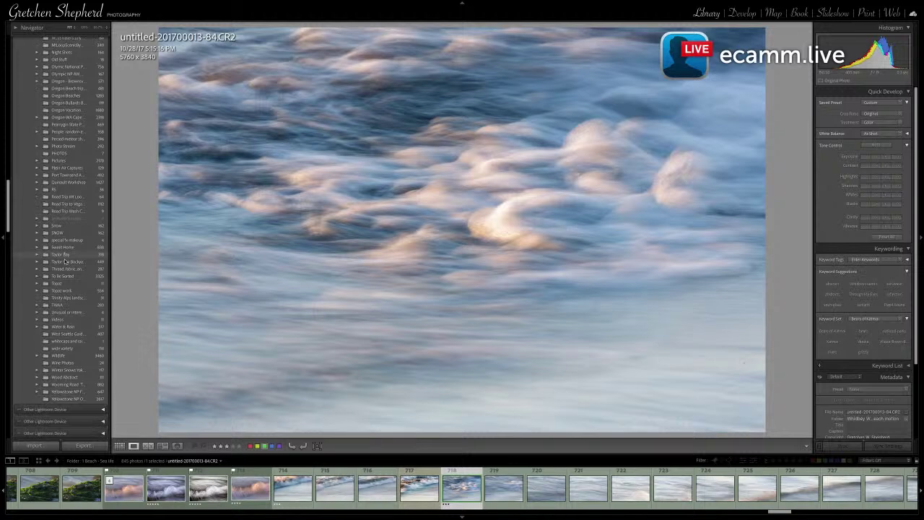
{"action": "scroll", "coordinate": [62, 405], "scroll_direction": "down", "scroll_amount": 3}
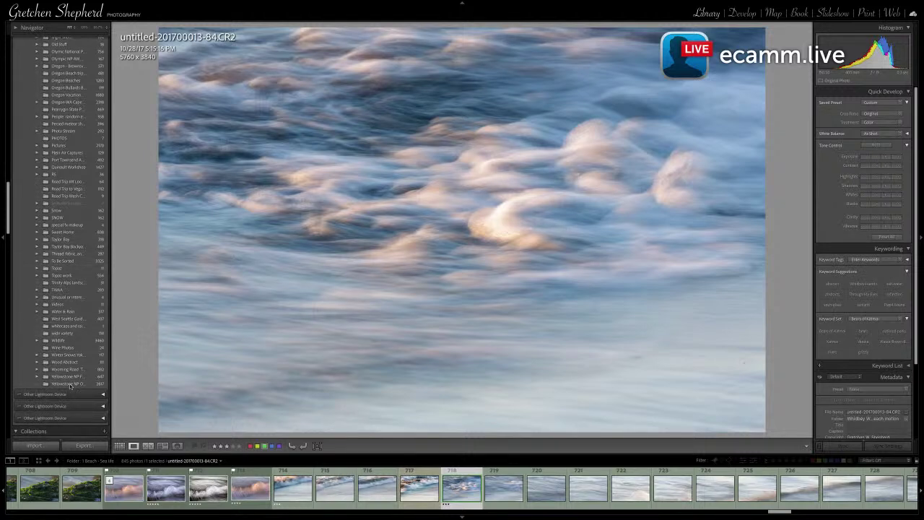
{"action": "scroll", "coordinate": [68, 324], "scroll_direction": "up", "scroll_amount": 12}
{"action": "scroll", "coordinate": [68, 324], "scroll_direction": "up", "scroll_amount": 20}
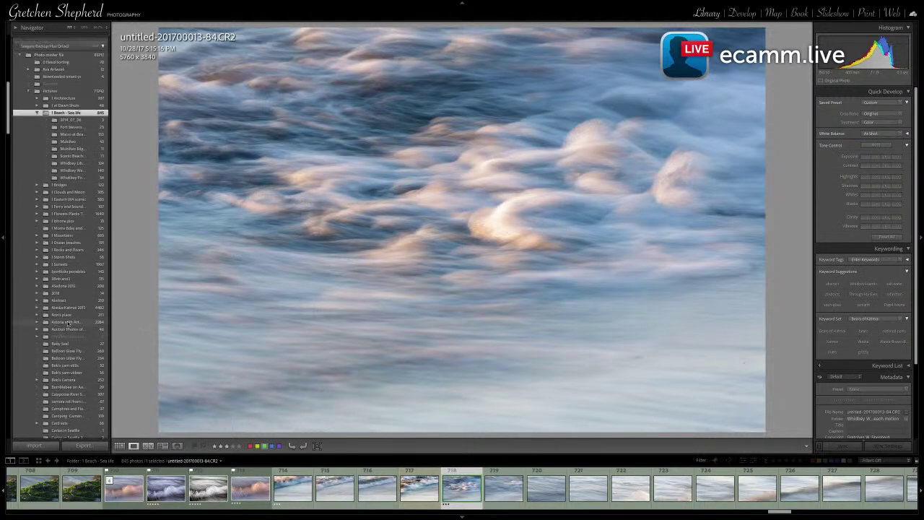
{"action": "scroll", "coordinate": [487, 493], "scroll_direction": "down", "scroll_amount": 5}
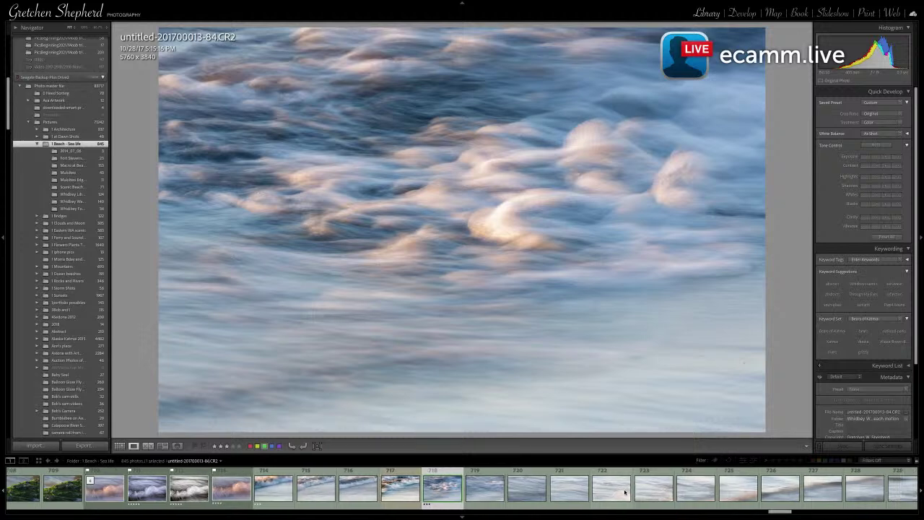
Find the black-and-white fallen-tree shoreline photo _I8A0476.CR2 in the grid and open it in Loupe view
{"action": "left_click", "coordinate": [119, 445]}
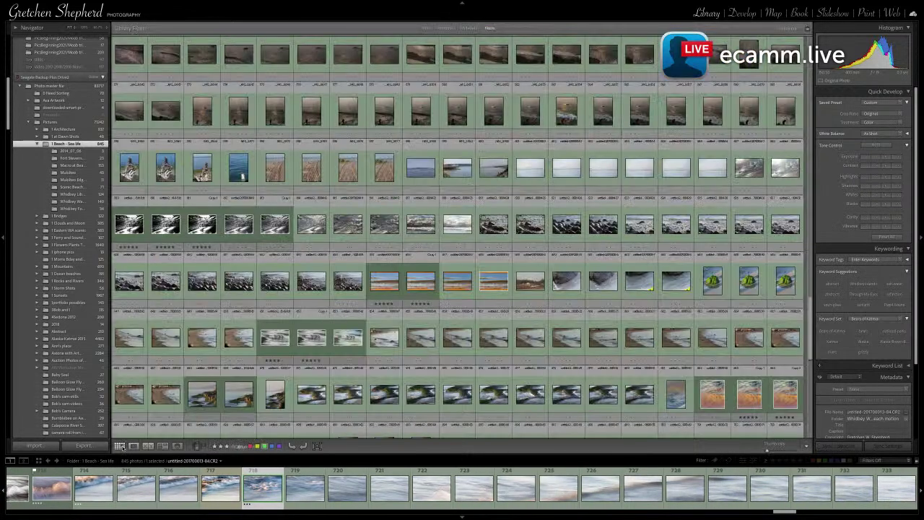
{"action": "scroll", "coordinate": [301, 381], "scroll_direction": "down", "scroll_amount": 5}
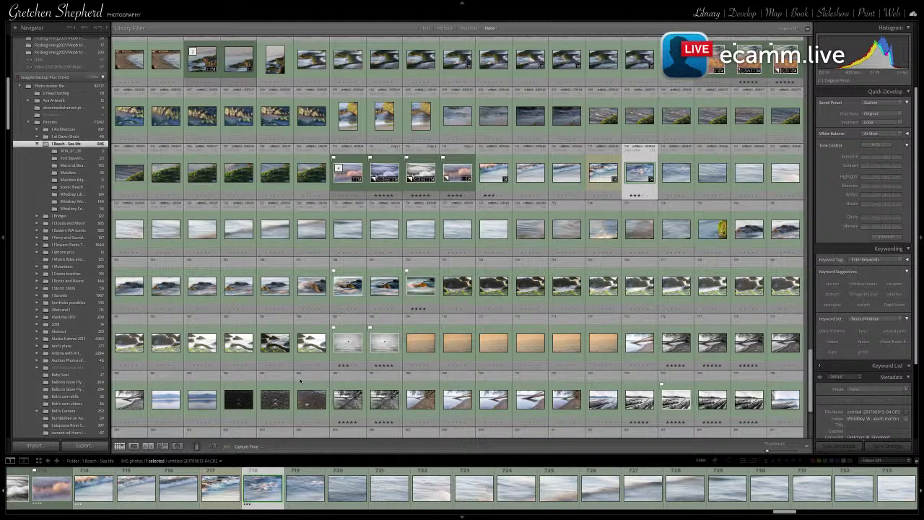
{"action": "scroll", "coordinate": [301, 381], "scroll_direction": "down", "scroll_amount": 2}
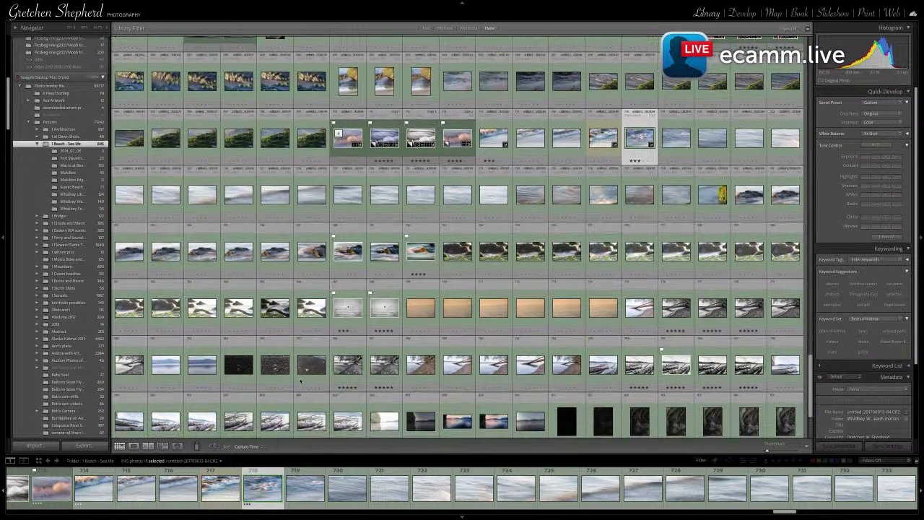
{"action": "scroll", "coordinate": [300, 381], "scroll_direction": "down", "scroll_amount": 2}
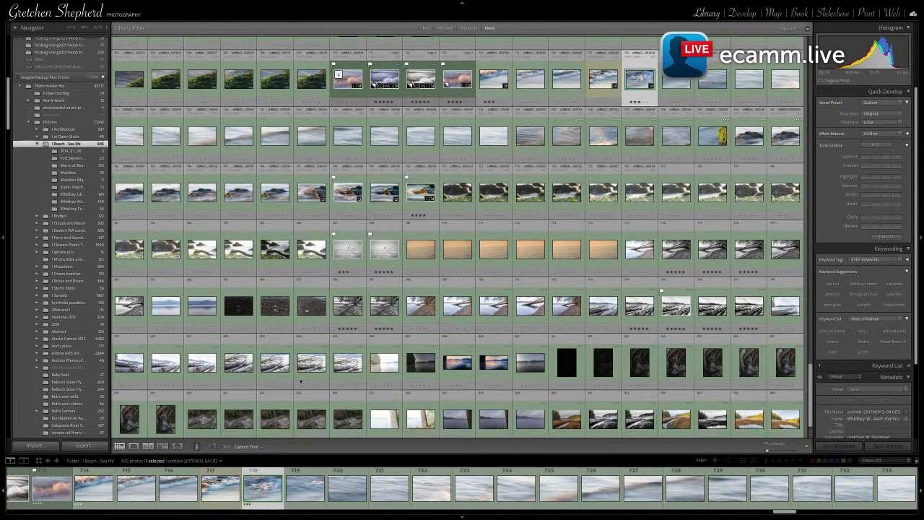
{"action": "left_click", "coordinate": [350, 308]}
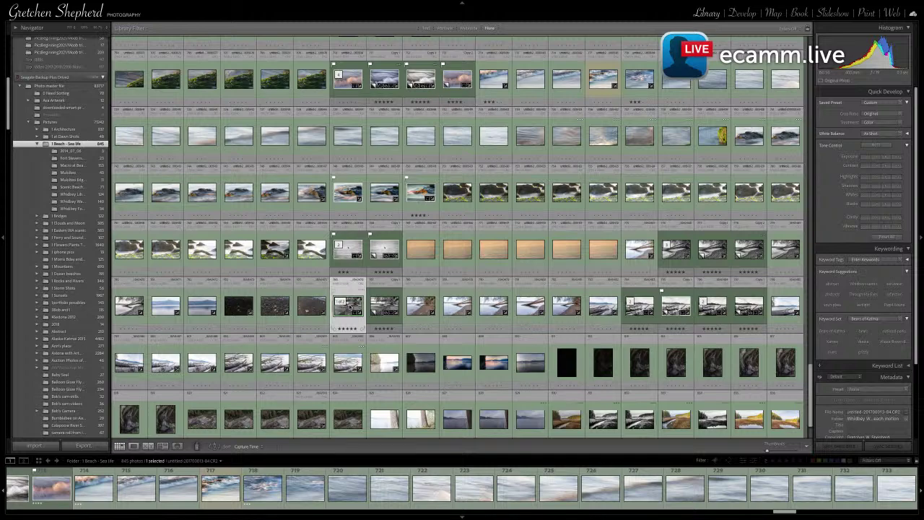
{"action": "double_click", "coordinate": [350, 307]}
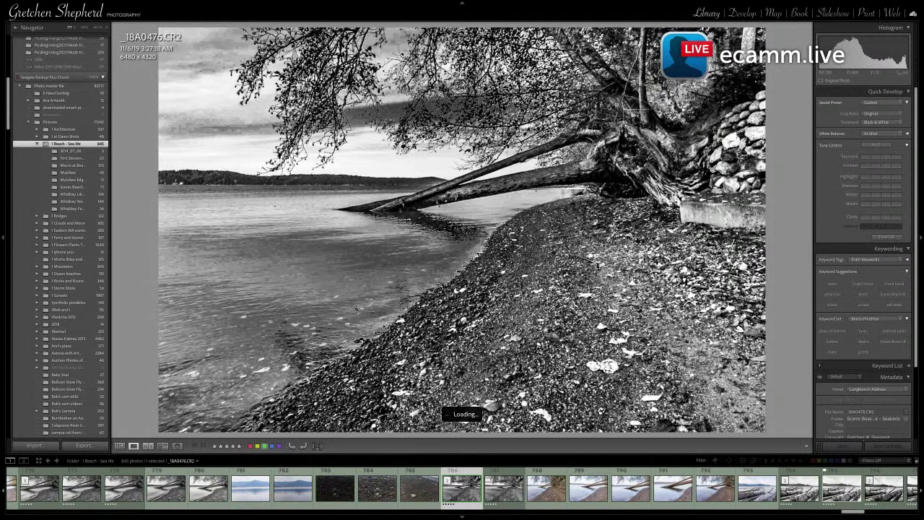
Move into Develop and step through the fallen-log shoreline shots, loading _18A0484.CR2
{"action": "left_click", "coordinate": [741, 13]}
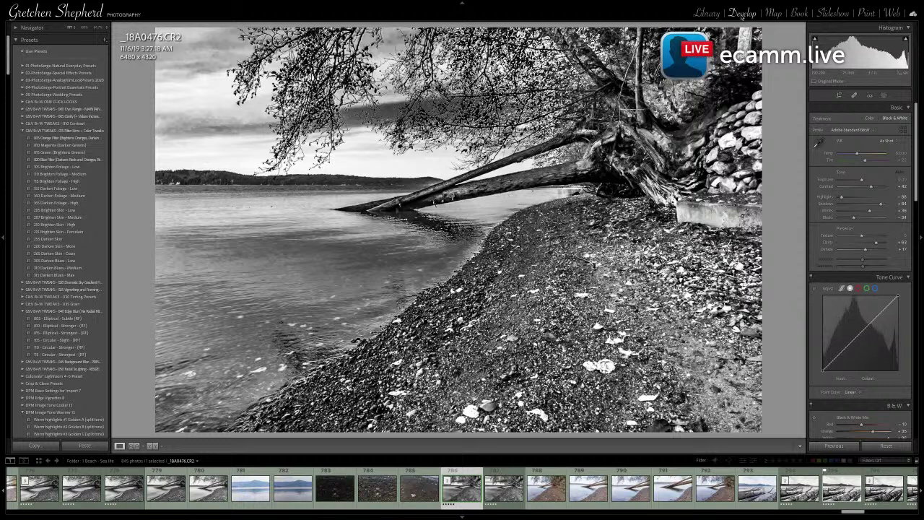
{"action": "left_click", "coordinate": [125, 496]}
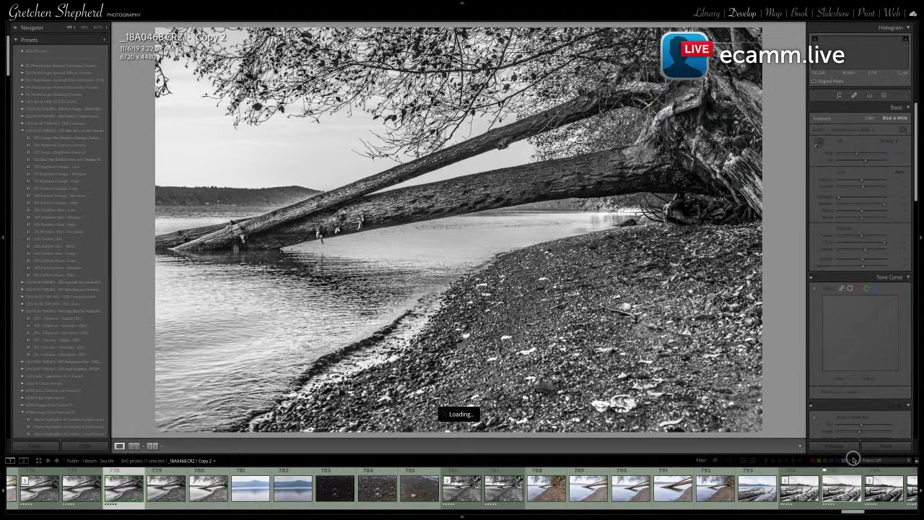
{"action": "scroll", "coordinate": [838, 490], "scroll_direction": "down", "scroll_amount": 2}
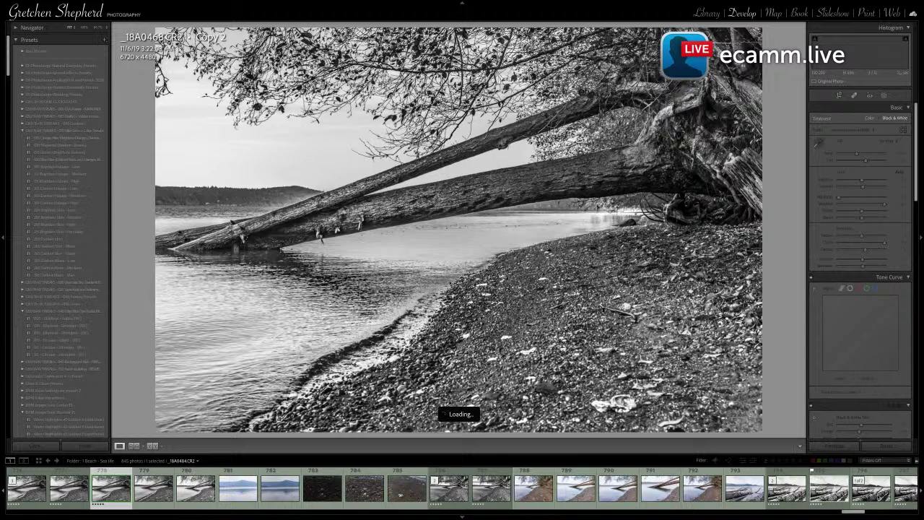
{"action": "scroll", "coordinate": [791, 502], "scroll_direction": "down", "scroll_amount": 2}
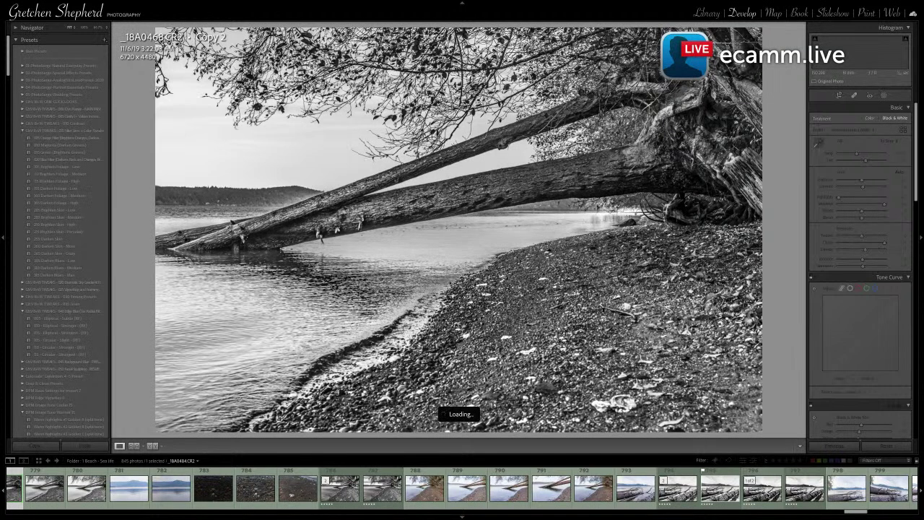
{"action": "left_click", "coordinate": [762, 488]}
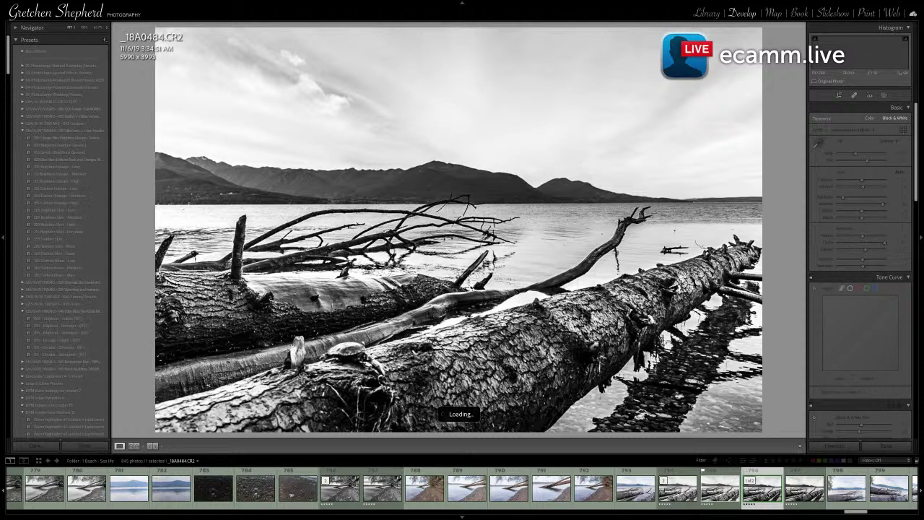
Load thumbnail 809, the colour sunrise lake photo _18A0496.CR2
{"action": "scroll", "coordinate": [790, 492], "scroll_direction": "down", "scroll_amount": 3}
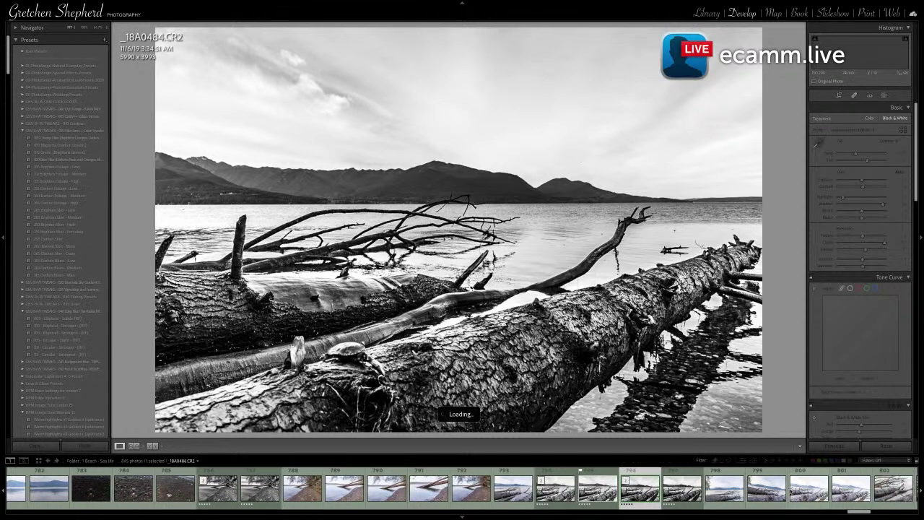
{"action": "scroll", "coordinate": [790, 492], "scroll_direction": "down", "scroll_amount": 3}
{"action": "scroll", "coordinate": [791, 490], "scroll_direction": "down", "scroll_amount": 2}
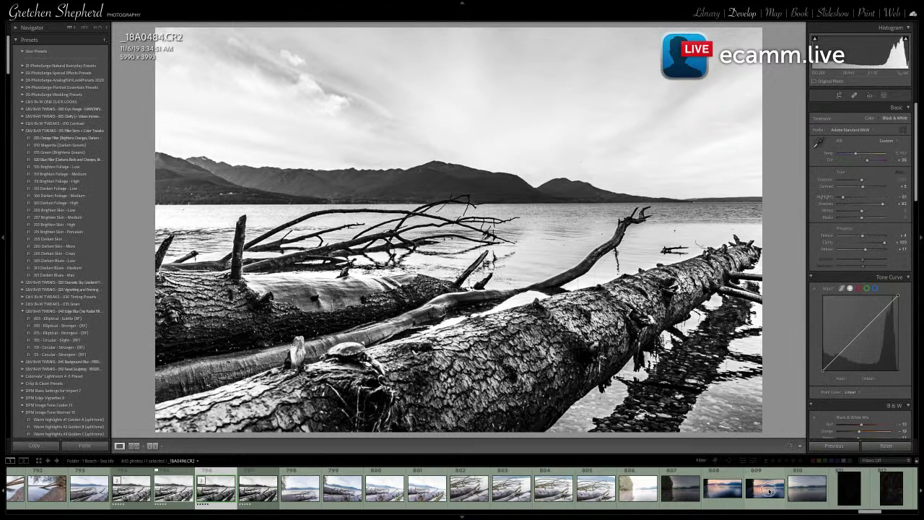
{"action": "left_click", "coordinate": [769, 491]}
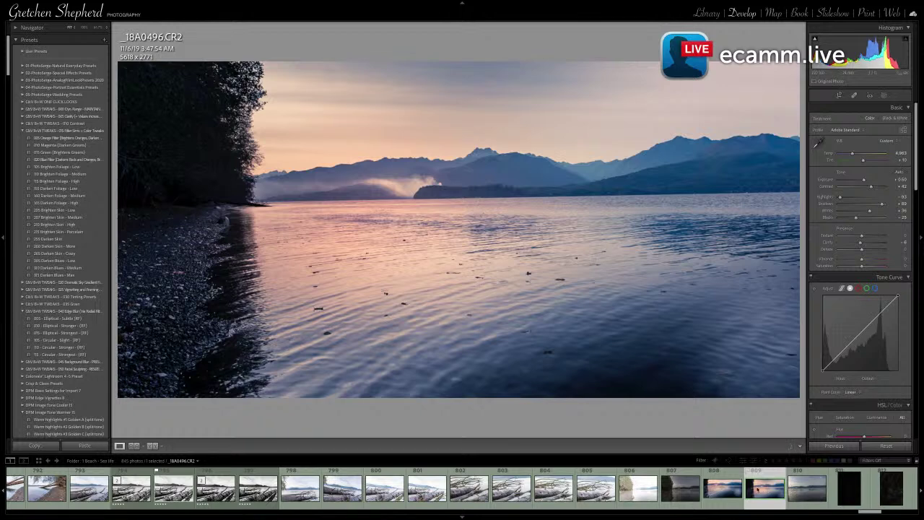
Scroll further along the filmstrip and load thumbnail 831, the black-and-white marsh creek _18A0518.CR2
{"action": "scroll", "coordinate": [753, 488], "scroll_direction": "down", "scroll_amount": 10}
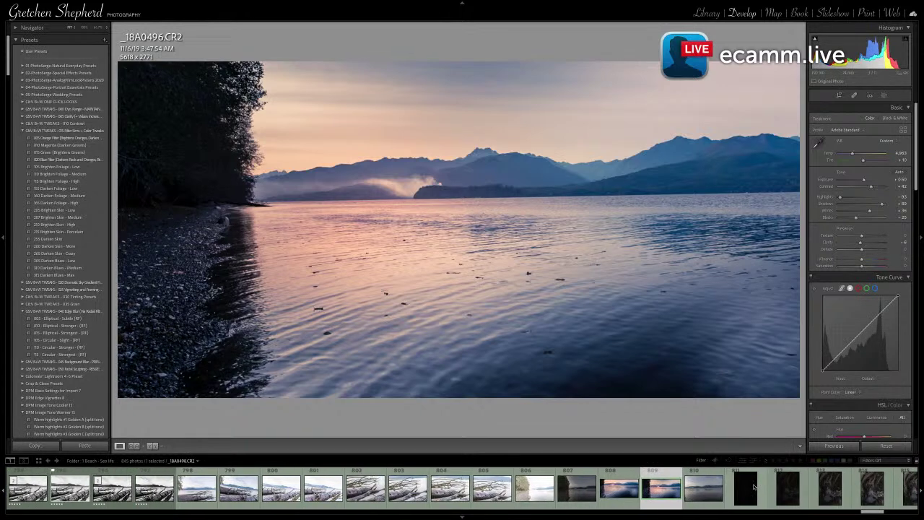
{"action": "scroll", "coordinate": [753, 487], "scroll_direction": "down", "scroll_amount": 12}
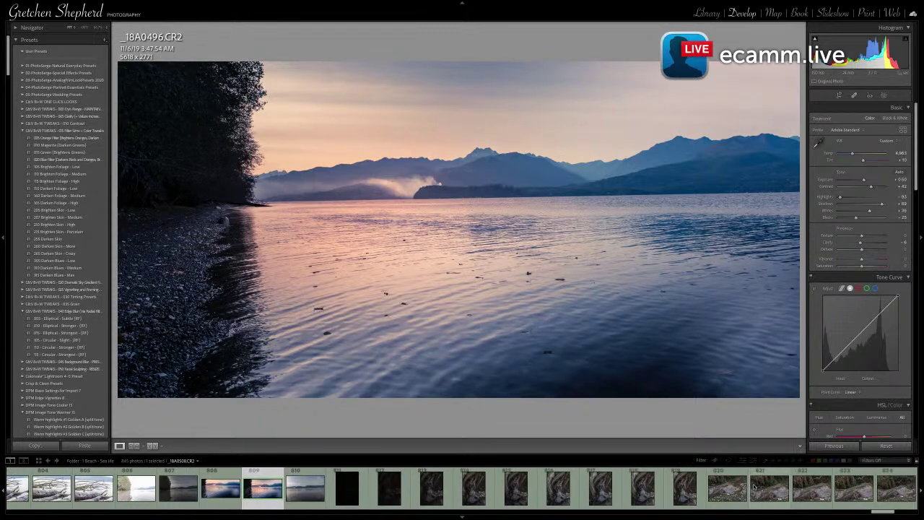
{"action": "scroll", "coordinate": [753, 488], "scroll_direction": "down", "scroll_amount": 1}
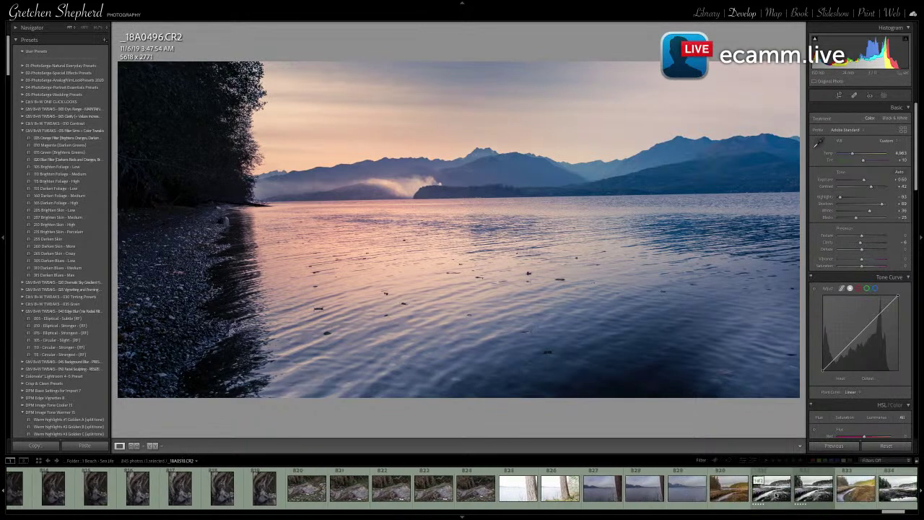
{"action": "left_click", "coordinate": [776, 494]}
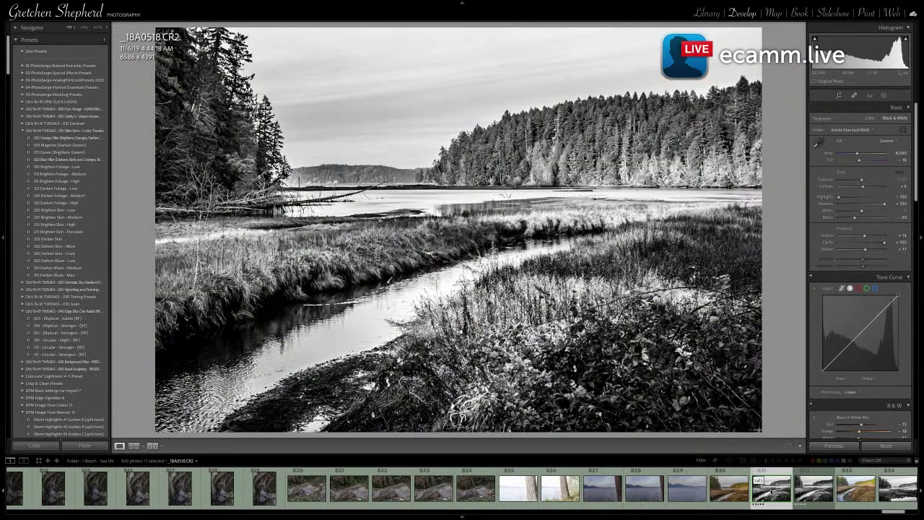
Load thumbnail 840, the vertical black-and-white creek version _18A0526.CR2
{"action": "scroll", "coordinate": [773, 488], "scroll_direction": "down", "scroll_amount": 3}
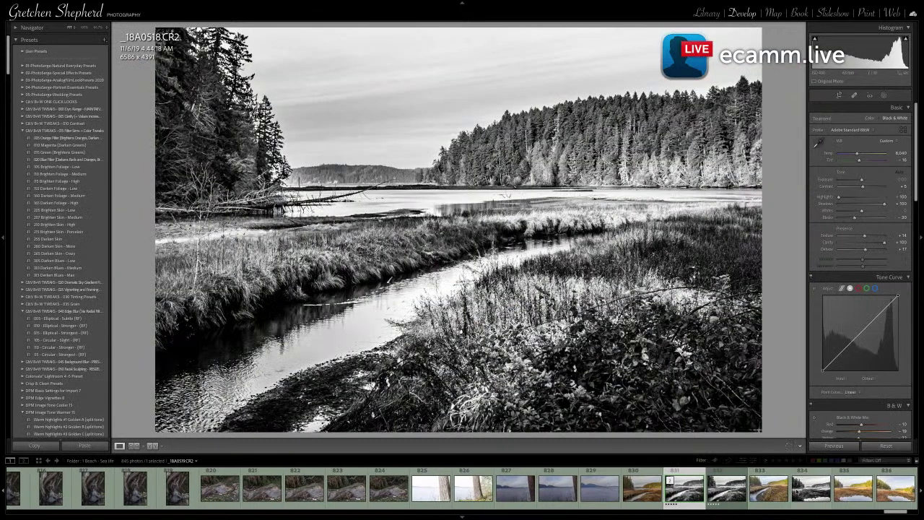
{"action": "scroll", "coordinate": [806, 491], "scroll_direction": "down", "scroll_amount": 10}
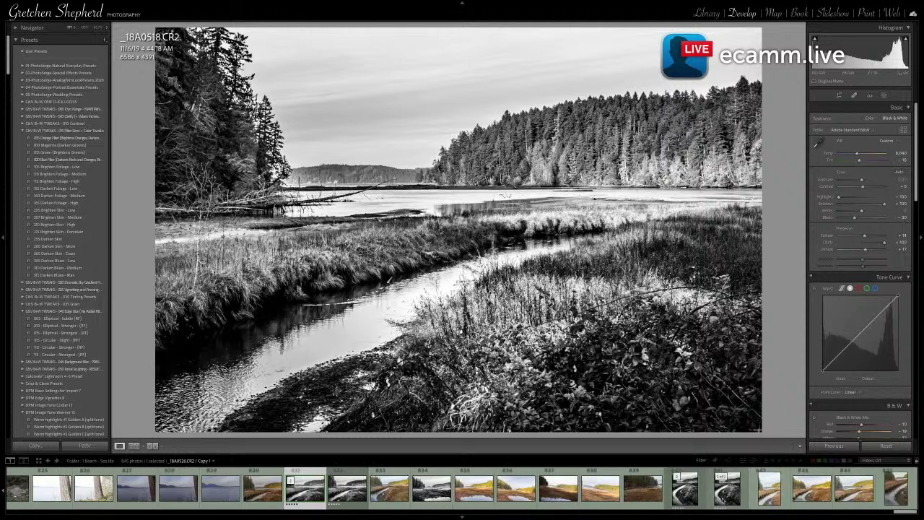
{"action": "left_click", "coordinate": [684, 498]}
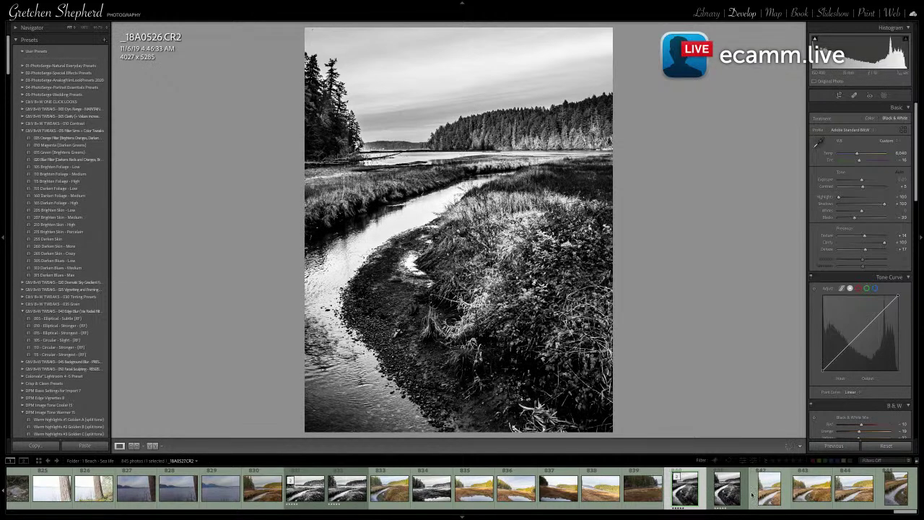
Scroll back through the filmstrip and open the long-exposure wave photo 750
{"action": "scroll", "coordinate": [834, 488], "scroll_direction": "left", "scroll_amount": 10}
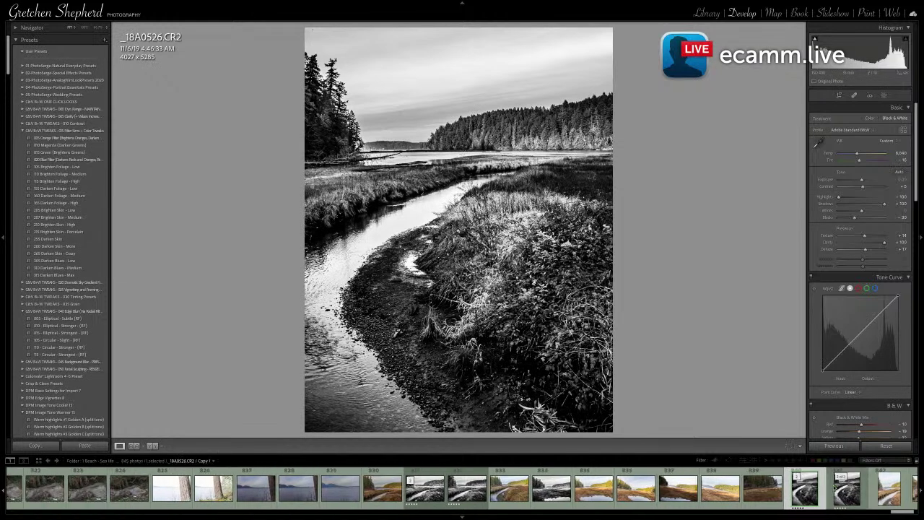
{"action": "scroll", "coordinate": [834, 488], "scroll_direction": "left", "scroll_amount": 15}
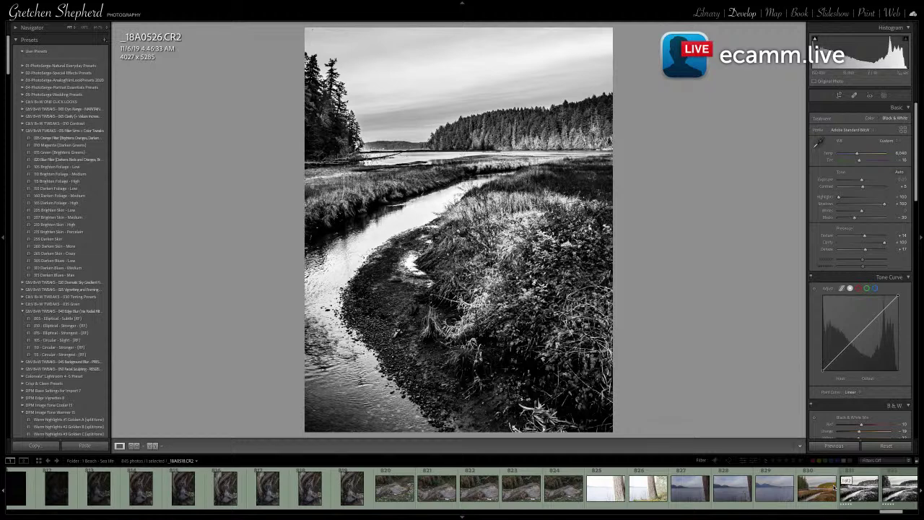
{"action": "scroll", "coordinate": [834, 488], "scroll_direction": "left", "scroll_amount": 12}
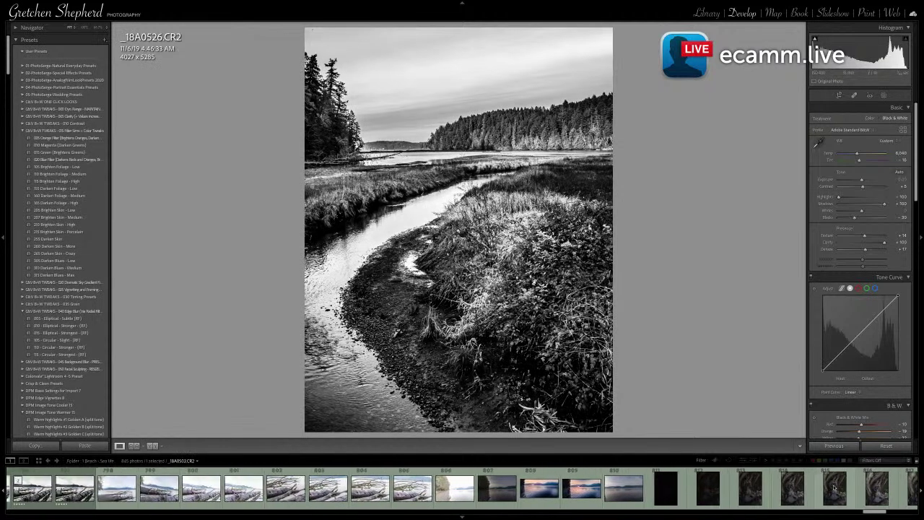
{"action": "scroll", "coordinate": [834, 488], "scroll_direction": "left", "scroll_amount": 3}
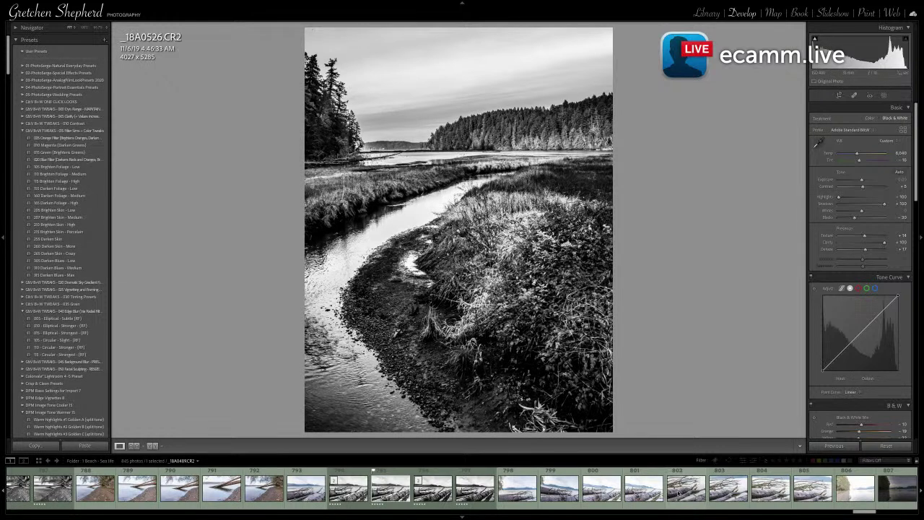
{"action": "scroll", "coordinate": [652, 492], "scroll_direction": "left", "scroll_amount": 7}
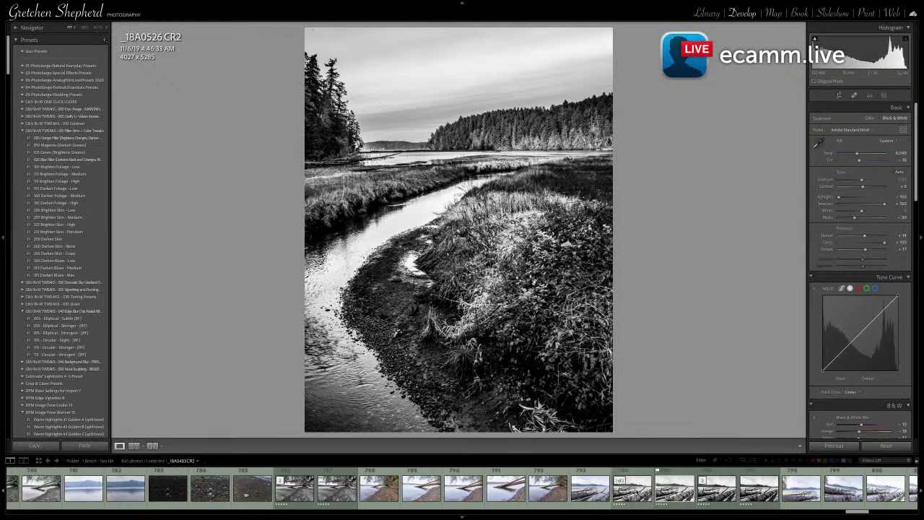
{"action": "scroll", "coordinate": [548, 488], "scroll_direction": "left", "scroll_amount": 3}
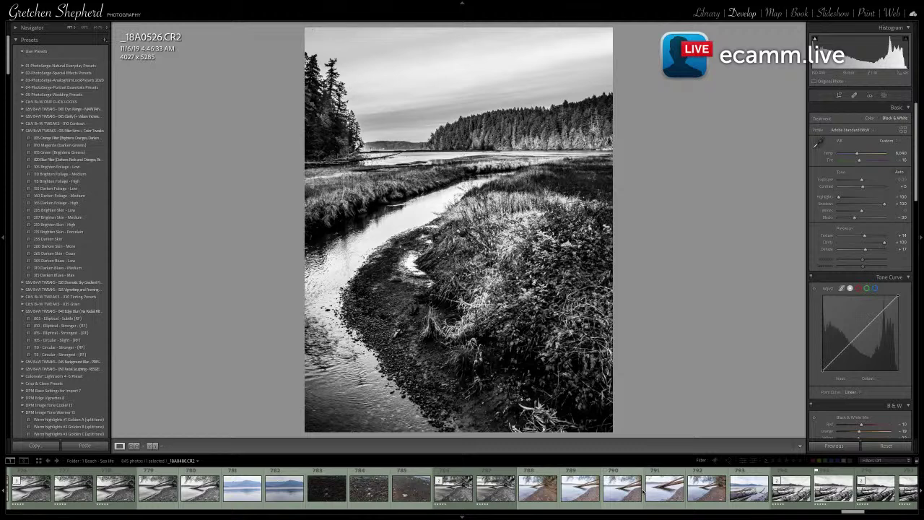
{"action": "scroll", "coordinate": [446, 487], "scroll_direction": "left", "scroll_amount": 2}
{"action": "scroll", "coordinate": [445, 487], "scroll_direction": "left", "scroll_amount": 12}
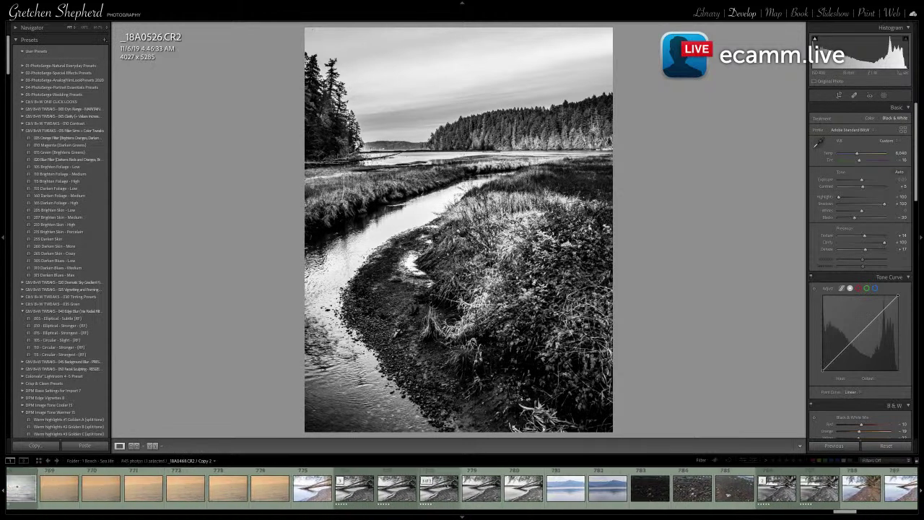
{"action": "scroll", "coordinate": [445, 487], "scroll_direction": "left", "scroll_amount": 3}
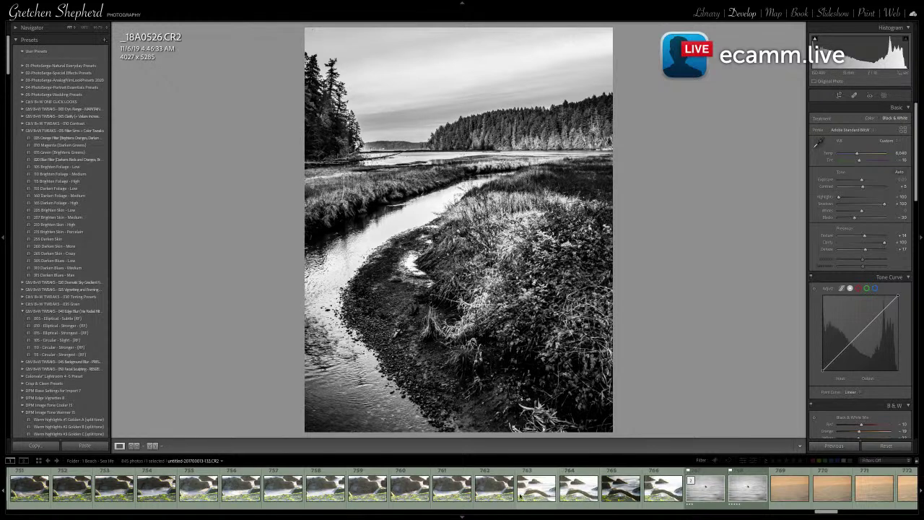
{"action": "scroll", "coordinate": [504, 493], "scroll_direction": "left", "scroll_amount": 5}
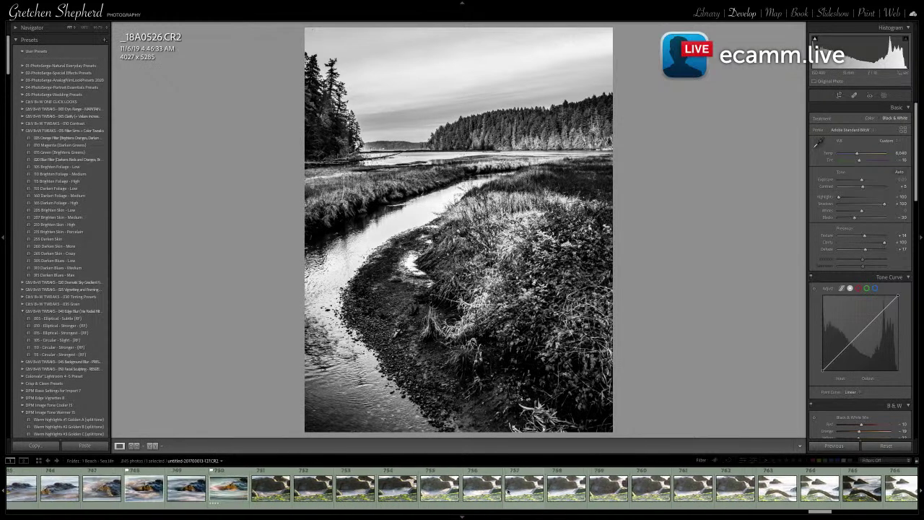
{"action": "left_click", "coordinate": [222, 492]}
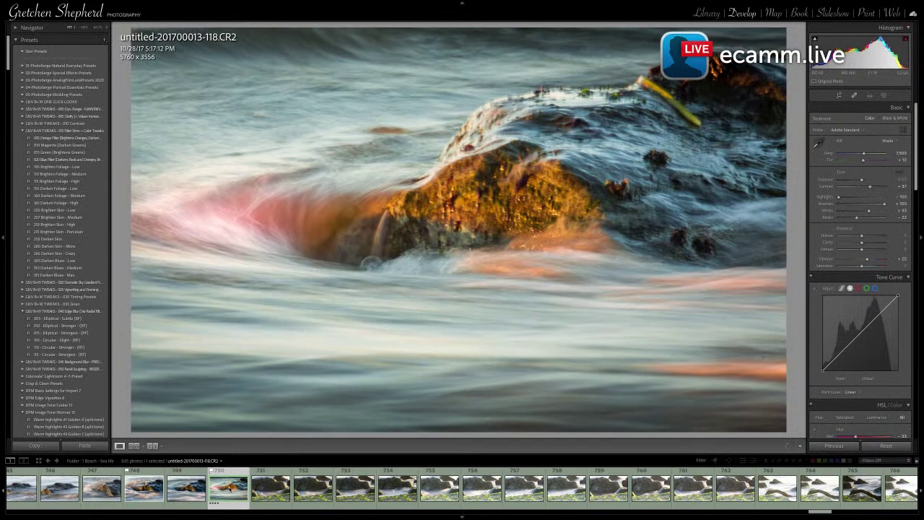
Compare wave shots 748 and 750, then open the mossy rock long exposure, thumbnail 739
{"action": "left_click", "coordinate": [140, 488]}
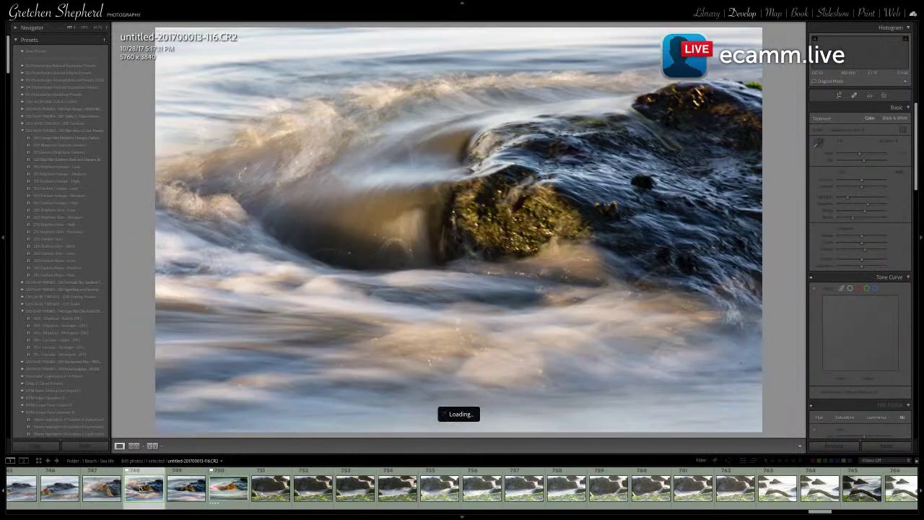
{"action": "left_click", "coordinate": [230, 490]}
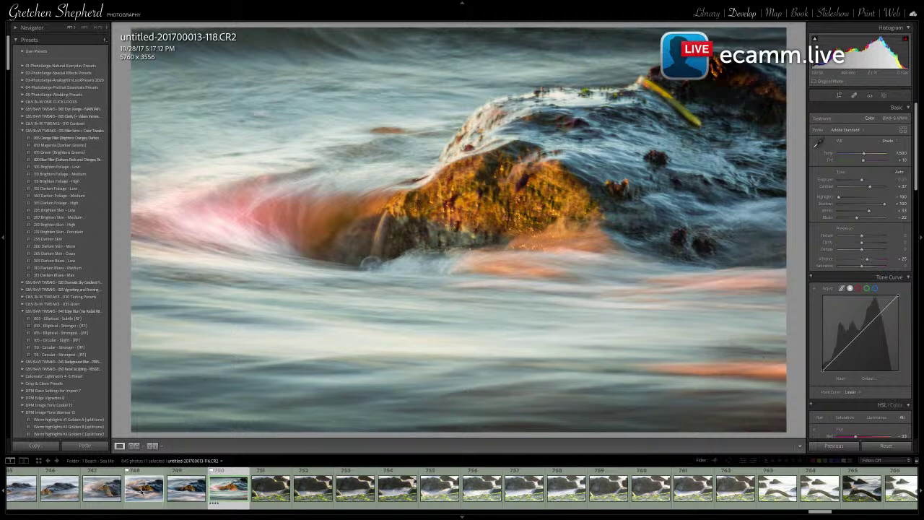
{"action": "left_click", "coordinate": [142, 489]}
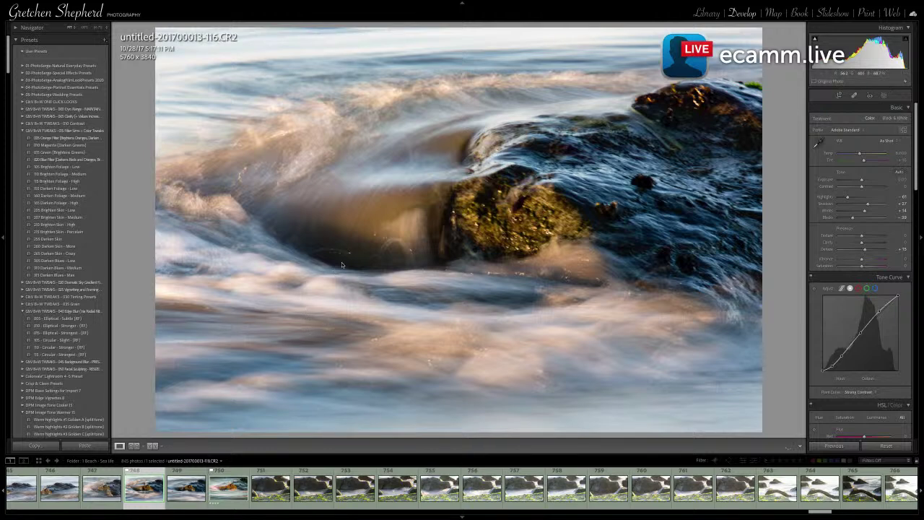
{"action": "scroll", "coordinate": [238, 489], "scroll_direction": "left", "scroll_amount": 10}
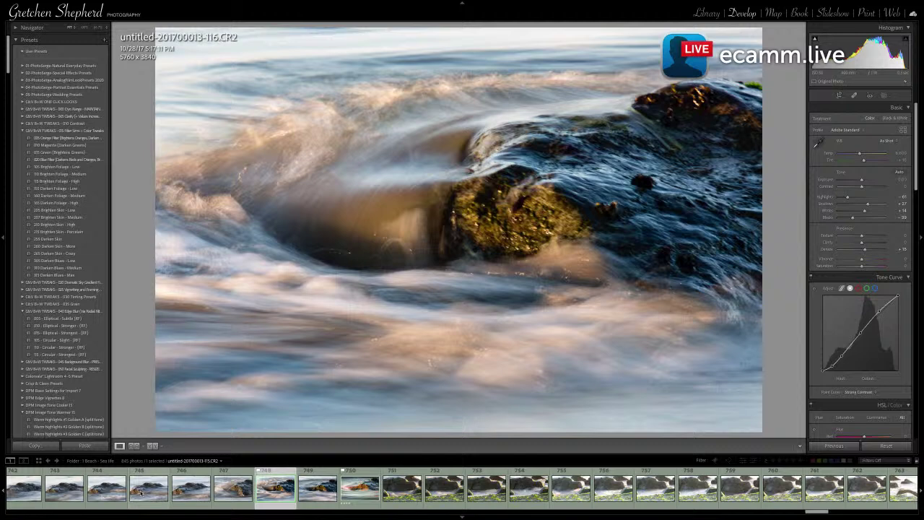
{"action": "left_click", "coordinate": [200, 491]}
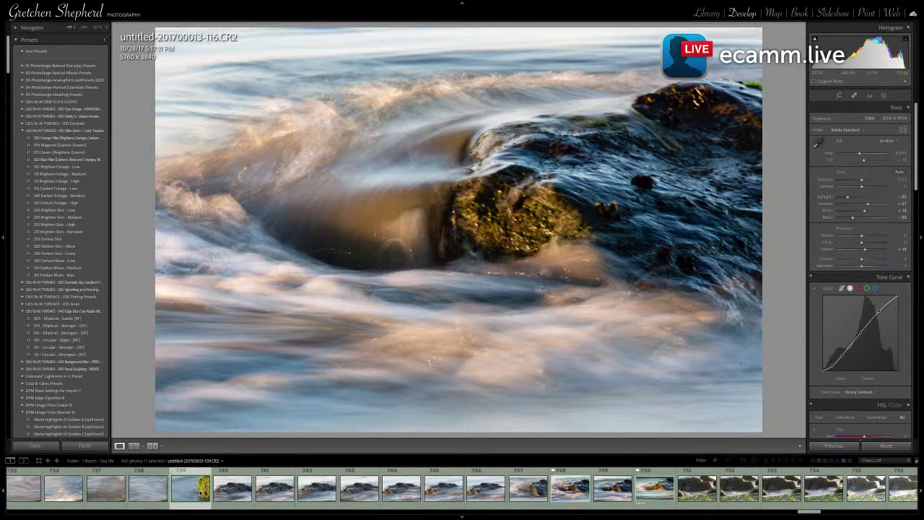